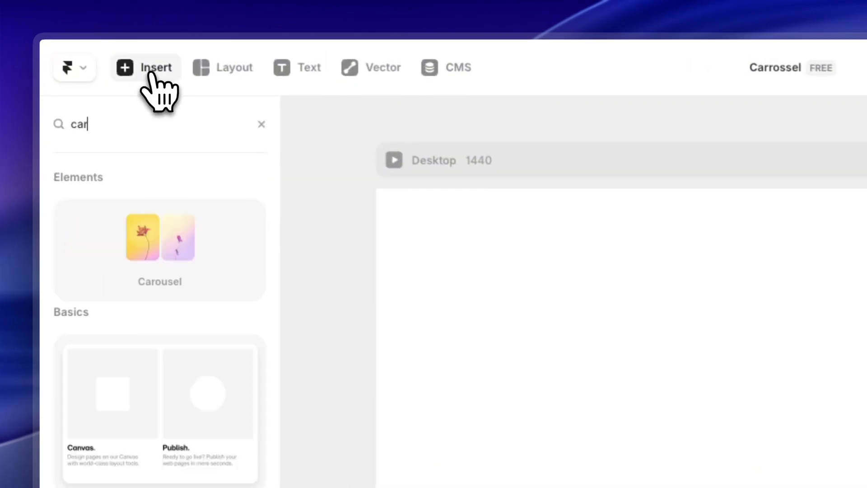
- Add the Carousel element to the blank Desktop page
{"action": "left_click_drag", "start_coordinate": [161, 248], "coordinate": [432, 261]}
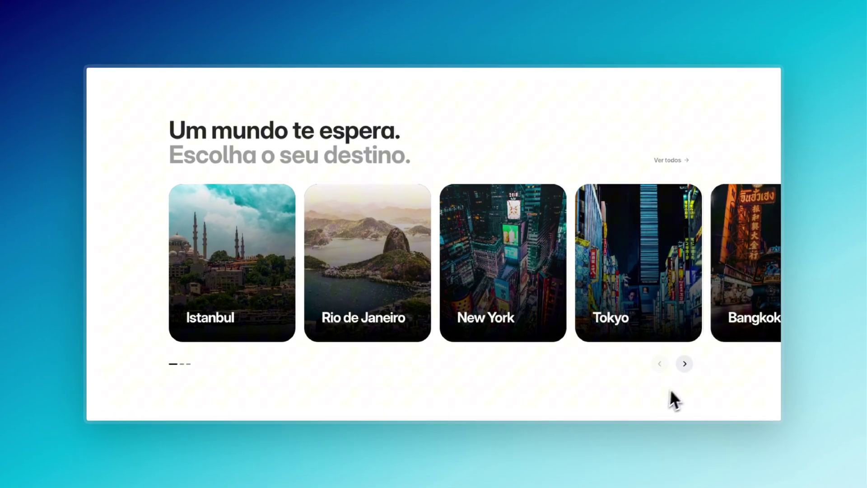
- Page the destination carousel forward to its last cards and back to the start
{"action": "left_click", "coordinate": [683, 368]}
{"action": "left_click", "coordinate": [685, 369]}
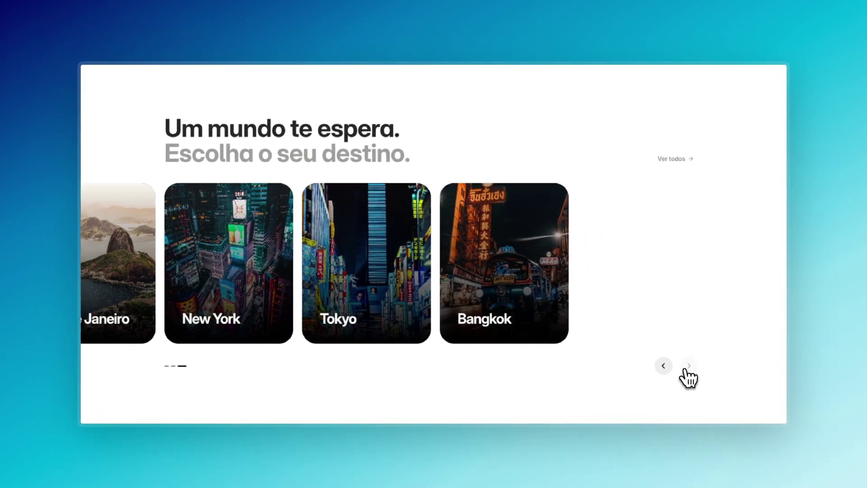
{"action": "left_click", "coordinate": [667, 371]}
{"action": "left_click", "coordinate": [667, 371]}
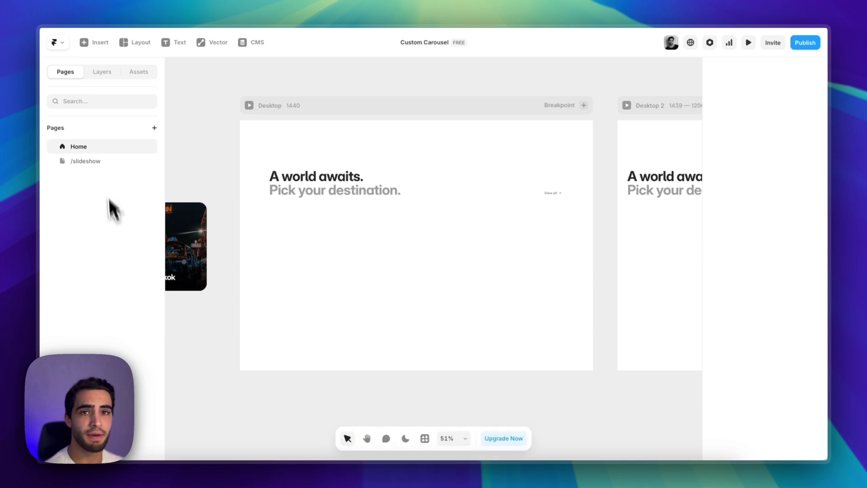
- On the /slideshow page, insert a Slideshow below the heading with fill width and a height of about 404
{"action": "left_click", "coordinate": [113, 161]}
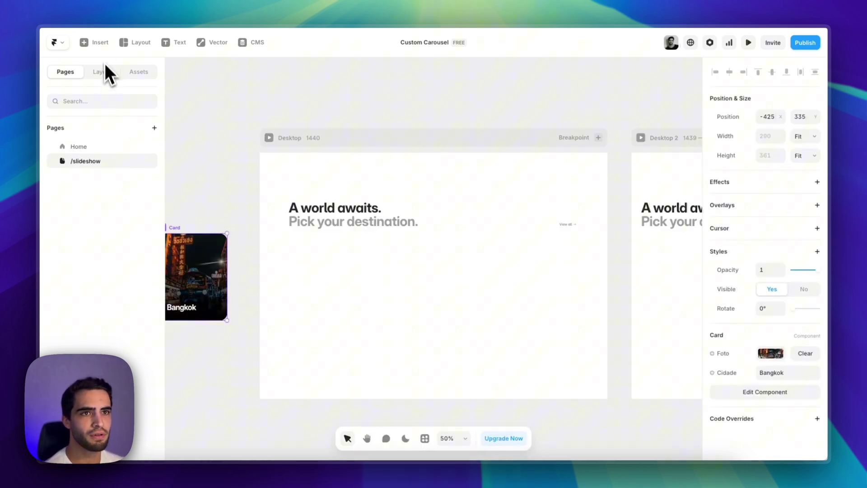
{"action": "left_click", "coordinate": [101, 45]}
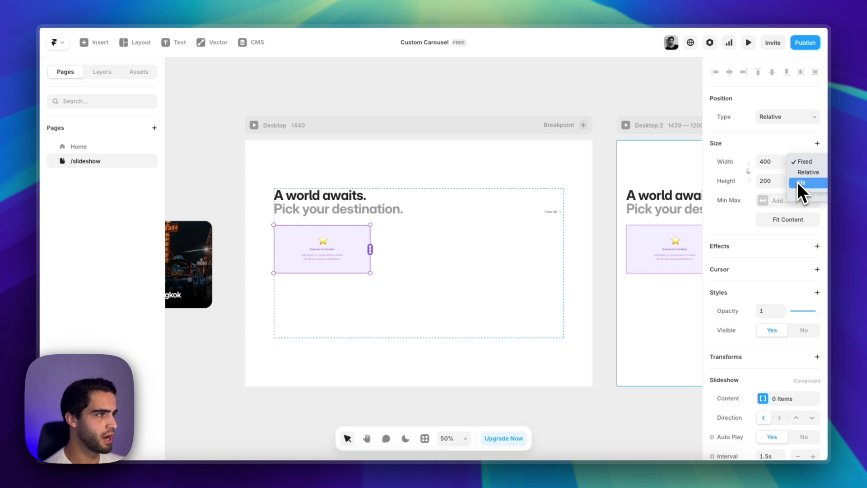
{"action": "left_click", "coordinate": [799, 183]}
{"action": "left_click_drag", "start_coordinate": [396, 273], "coordinate": [389, 323]}
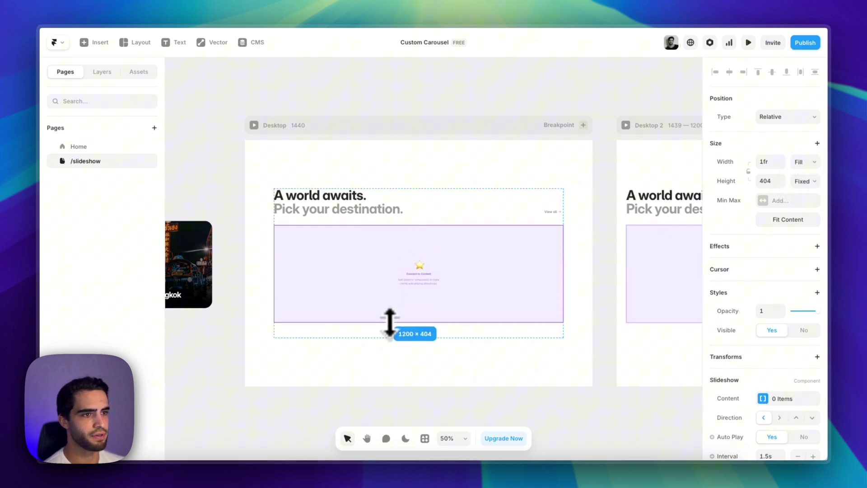
- Connect the Bangkok, Tokyo, New York, Rio de Janeiro and Istanbul cards to the slideshow as its content
{"action": "scroll", "coordinate": [383, 307], "scroll_direction": "down", "scroll_amount": 3}
{"action": "scroll", "coordinate": [532, 306], "scroll_direction": "left", "scroll_amount": 3}
{"action": "scroll", "coordinate": [596, 267], "scroll_direction": "down", "scroll_amount": 3}
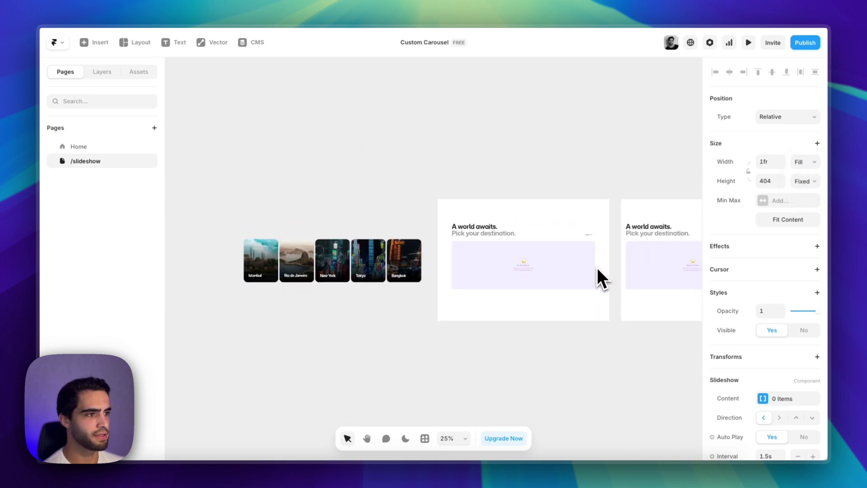
{"action": "left_click_drag", "start_coordinate": [597, 267], "coordinate": [407, 264]}
{"action": "left_click_drag", "start_coordinate": [590, 265], "coordinate": [343, 271]}
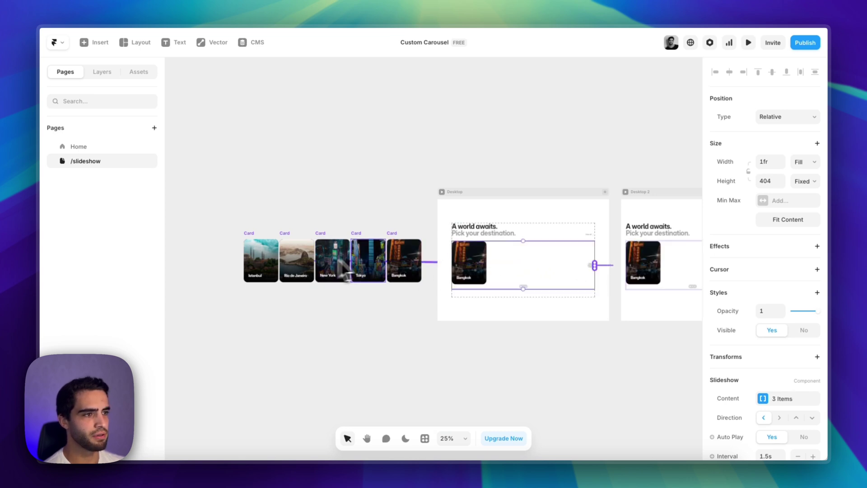
{"action": "left_click_drag", "start_coordinate": [594, 265], "coordinate": [304, 265]}
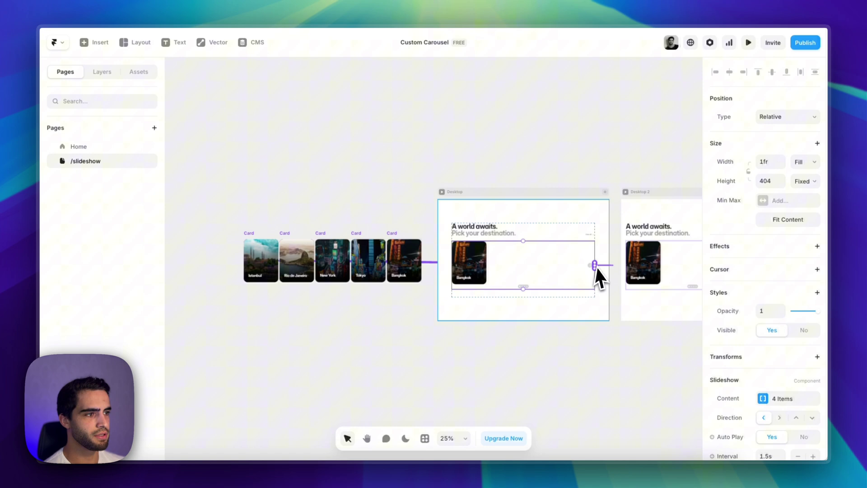
{"action": "left_click_drag", "start_coordinate": [594, 266], "coordinate": [569, 264]}
{"action": "left_click_drag", "start_coordinate": [424, 273], "coordinate": [261, 264]}
{"action": "left_click", "coordinate": [567, 351]}
- Set the slideshow's number of items shown at once to 3.5
{"action": "scroll", "coordinate": [570, 320], "scroll_direction": "up", "scroll_amount": 4}
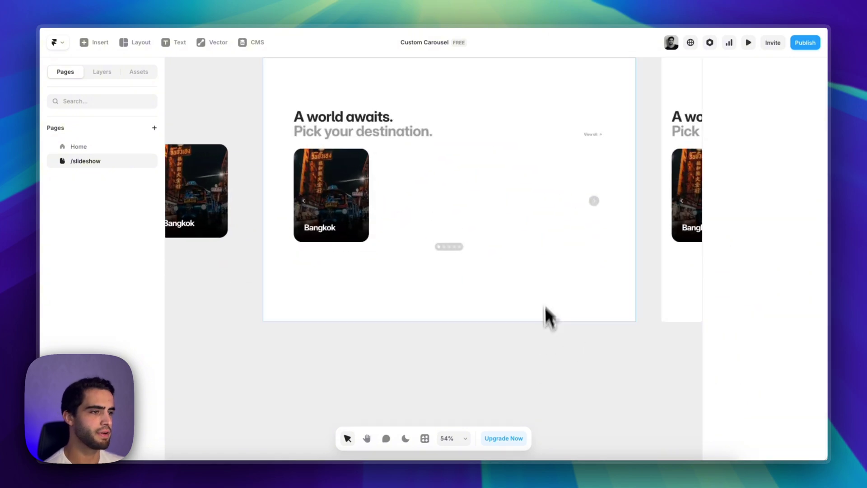
{"action": "scroll", "coordinate": [544, 305], "scroll_direction": "up", "scroll_amount": 2}
{"action": "left_click", "coordinate": [423, 273]}
{"action": "scroll", "coordinate": [760, 311], "scroll_direction": "down", "scroll_amount": 5}
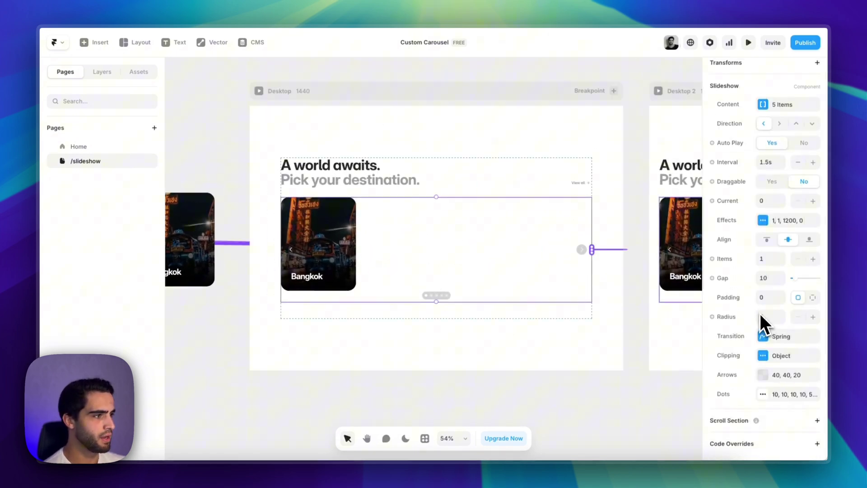
{"action": "left_click", "coordinate": [764, 271]}
{"action": "type", "text": "3"}
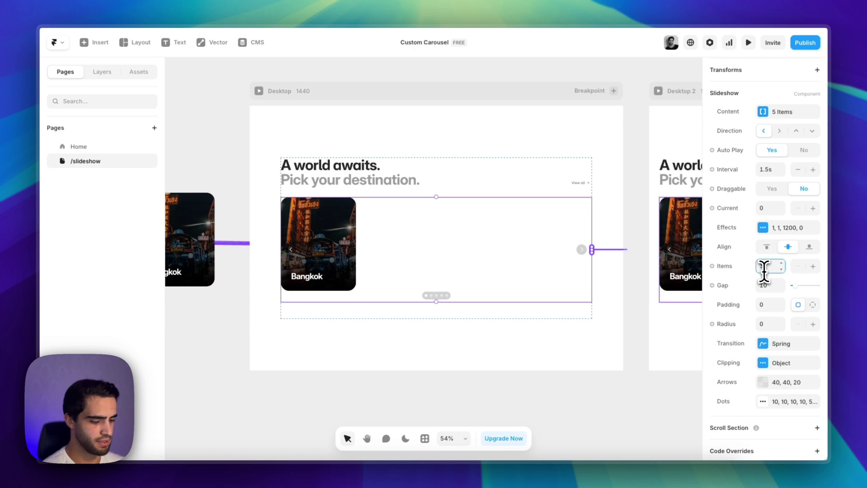
{"action": "type", "text": ".5"}
{"action": "key", "text": "Return"}
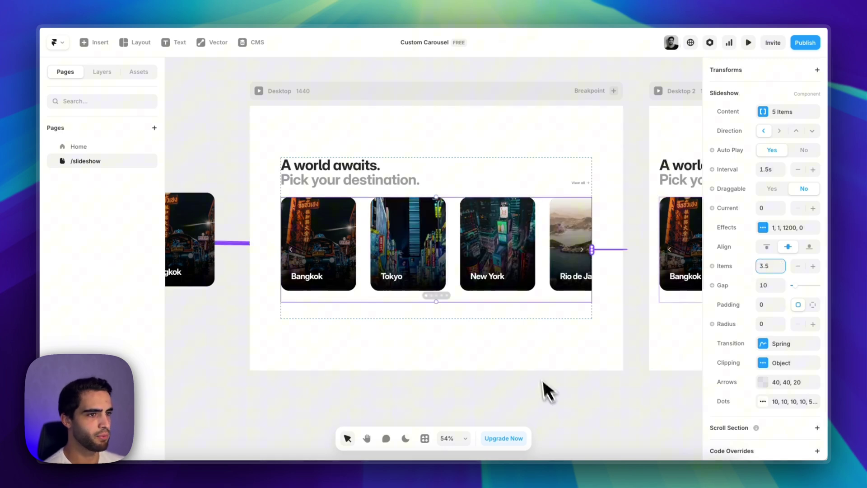
{"action": "left_click", "coordinate": [573, 404]}
- Preview the Desktop breakpoint, advance the slideshow several times with its next arrow, and return to the canvas
{"action": "scroll", "coordinate": [541, 375], "scroll_direction": "up", "scroll_amount": 2}
{"action": "left_click", "coordinate": [469, 294]}
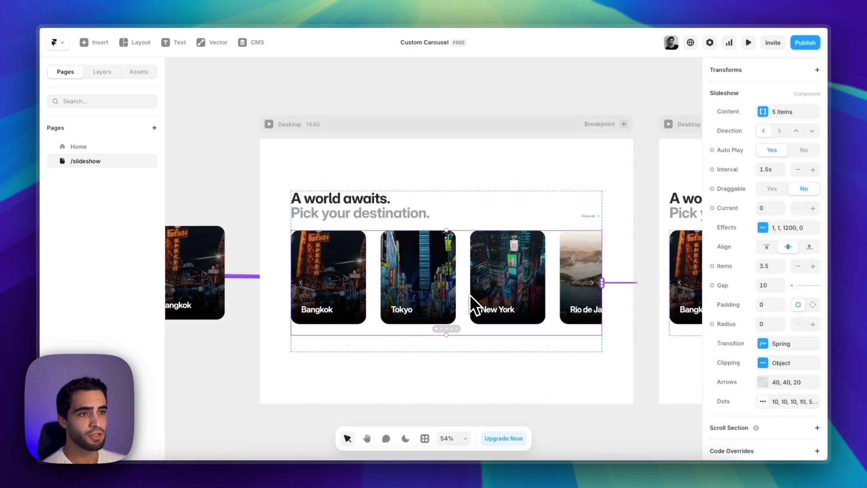
{"action": "left_click", "coordinate": [268, 124]}
{"action": "scroll", "coordinate": [619, 339], "scroll_direction": "down", "scroll_amount": 3}
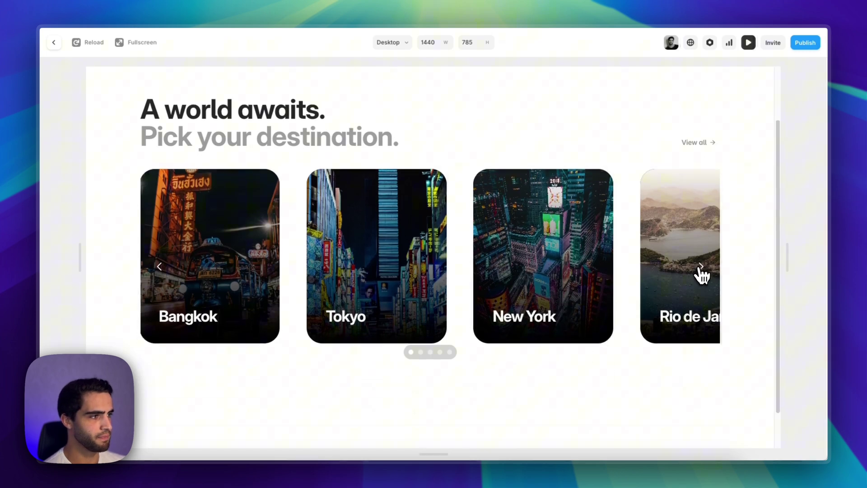
{"action": "left_click", "coordinate": [699, 269]}
{"action": "left_click", "coordinate": [699, 269]}
{"action": "left_click", "coordinate": [699, 270]}
{"action": "left_click", "coordinate": [699, 269]}
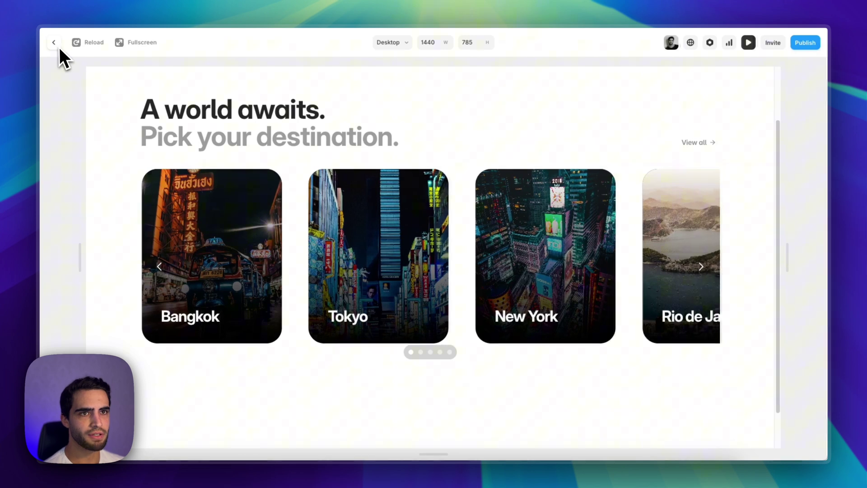
{"action": "left_click", "coordinate": [58, 45]}
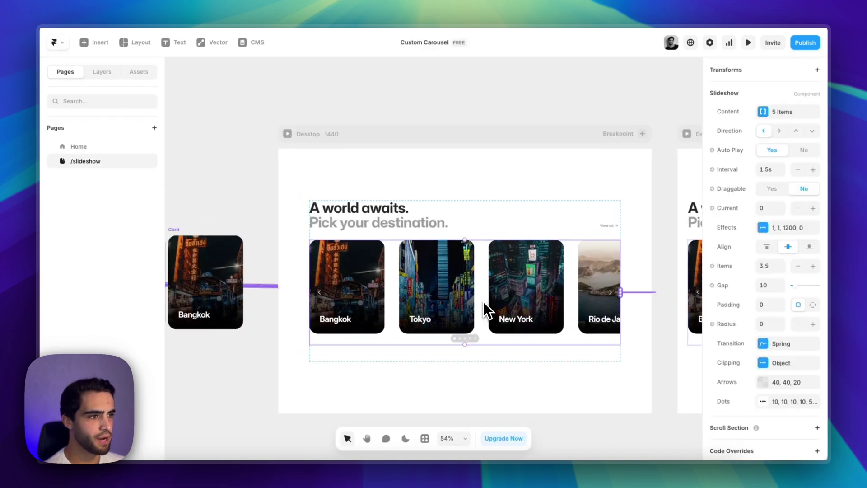
{"action": "scroll", "coordinate": [482, 300], "scroll_direction": "right", "scroll_amount": 1}
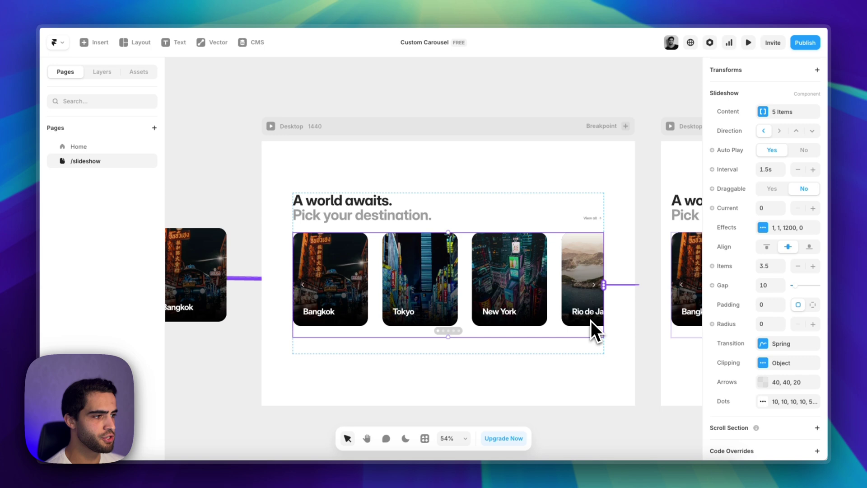
{"action": "scroll", "coordinate": [709, 371], "scroll_direction": "down", "scroll_amount": 1}
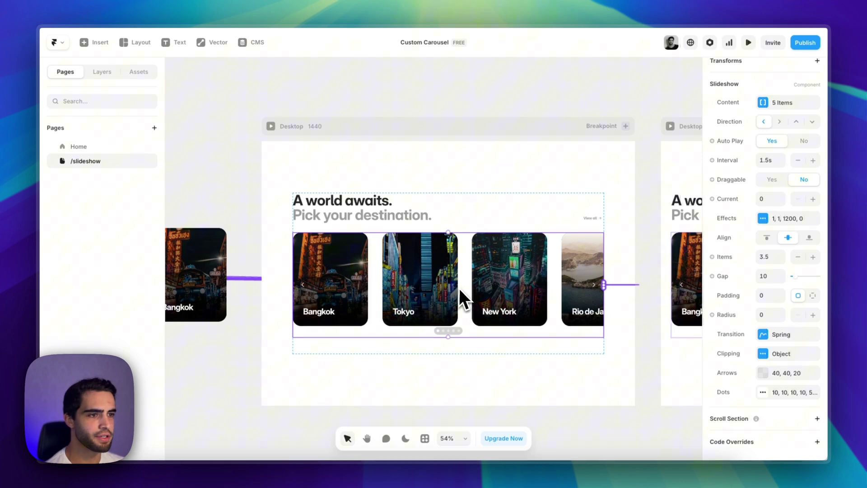
{"action": "scroll", "coordinate": [343, 289], "scroll_direction": "left", "scroll_amount": 2}
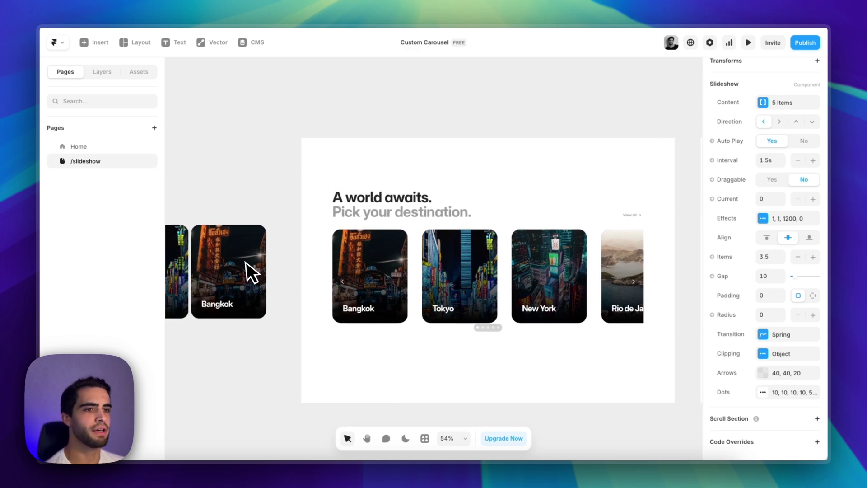
{"action": "left_click", "coordinate": [253, 259]}
{"action": "scroll", "coordinate": [253, 257], "scroll_direction": "right", "scroll_amount": 1}
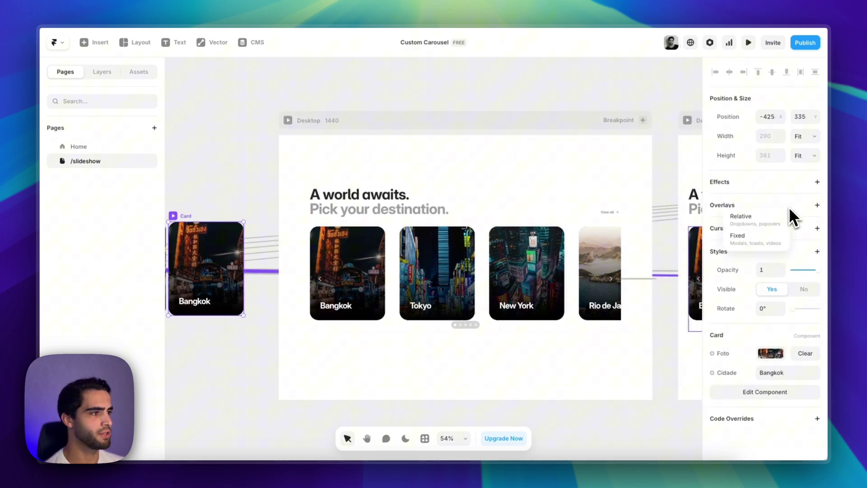
{"action": "left_click", "coordinate": [753, 238]}
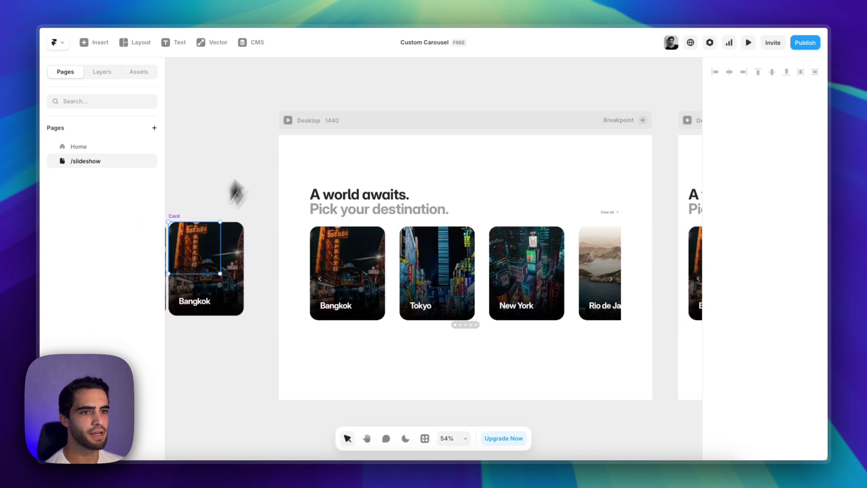
{"action": "key", "text": "super+z"}
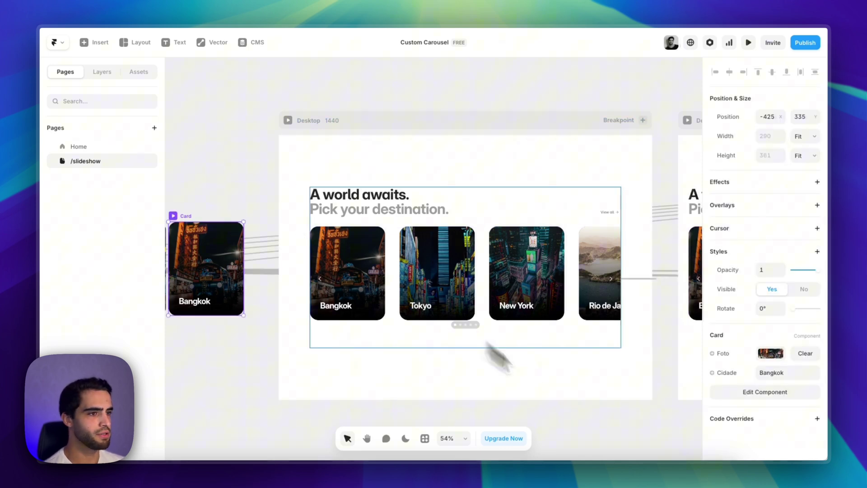
- Hide the slideshow's navigation dots
{"action": "scroll", "coordinate": [493, 350], "scroll_direction": "right", "scroll_amount": 1}
{"action": "key", "text": "Escape"}
{"action": "left_click", "coordinate": [772, 390]}
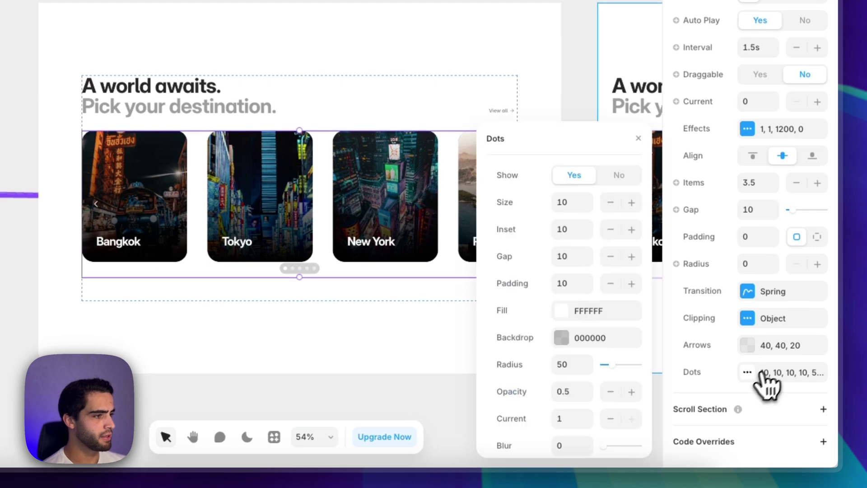
{"action": "left_click", "coordinate": [625, 177]}
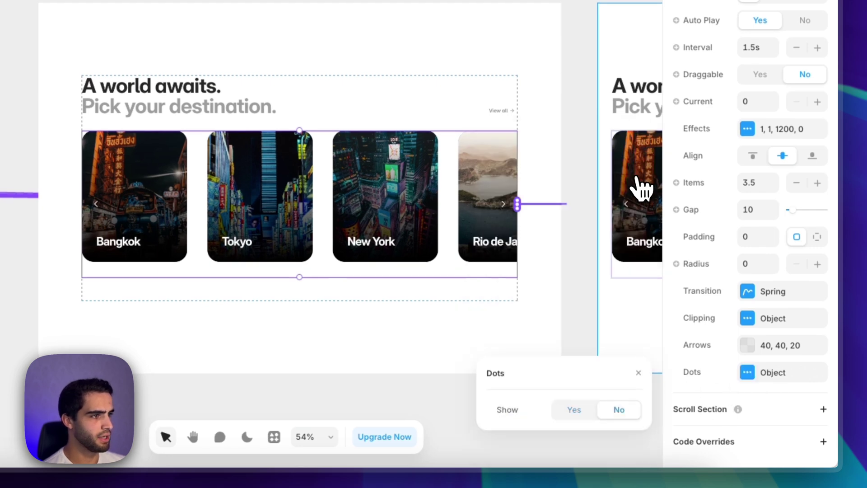
- Group the slideshow's arrows, position them at Bottom Right and set their bottom offset to -40
{"action": "left_click", "coordinate": [753, 348]}
{"action": "left_click_drag", "start_coordinate": [582, 182], "coordinate": [554, 71]}
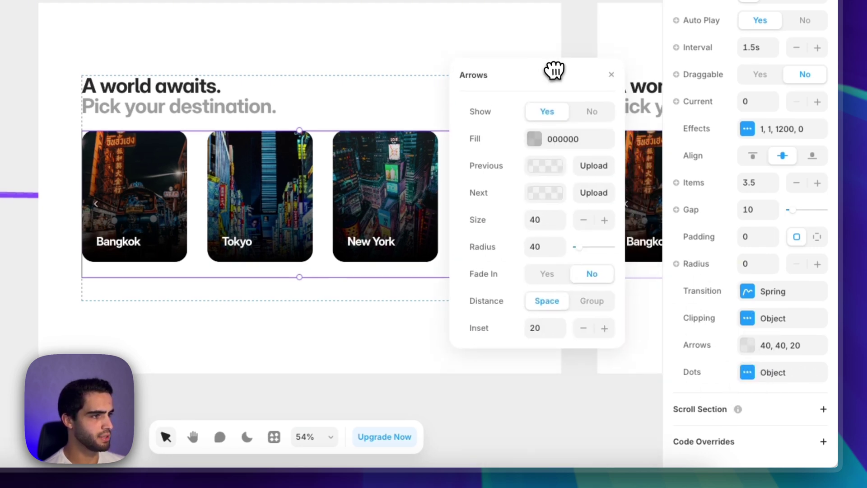
{"action": "left_click", "coordinate": [594, 302]}
{"action": "left_click", "coordinate": [587, 311]}
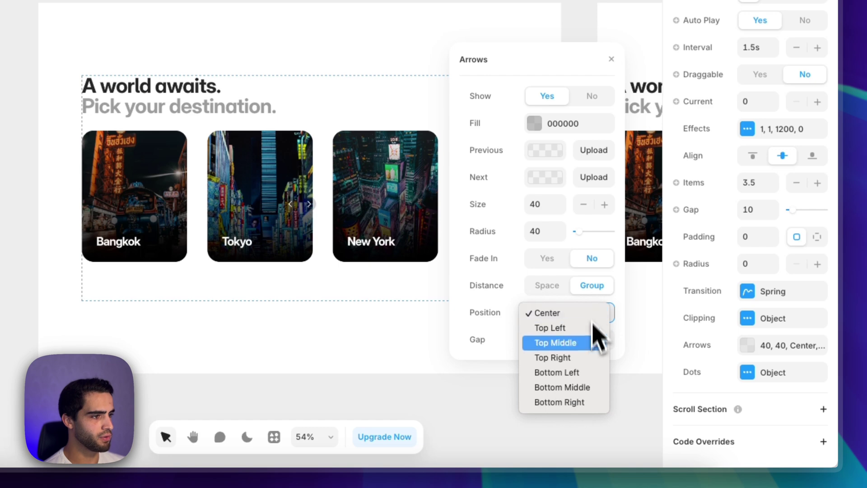
{"action": "left_click", "coordinate": [576, 400]}
{"action": "scroll", "coordinate": [377, 338], "scroll_direction": "right", "scroll_amount": 5}
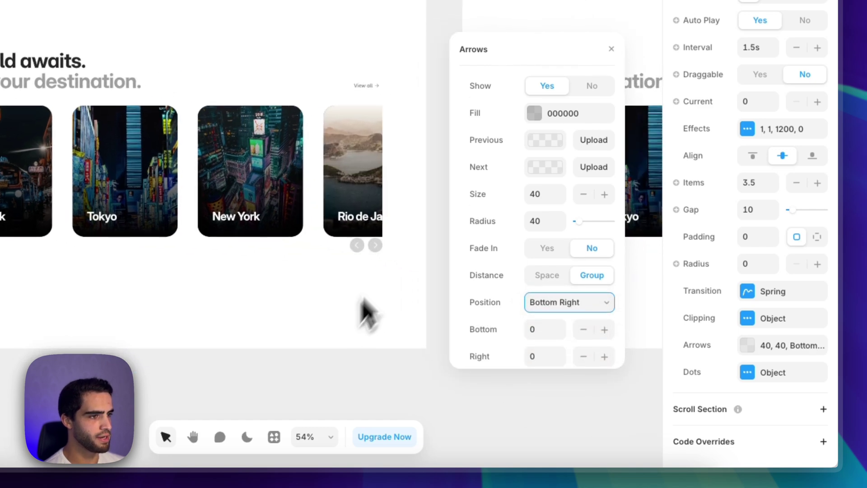
{"action": "left_click", "coordinate": [544, 329]}
{"action": "type", "text": "-4"}
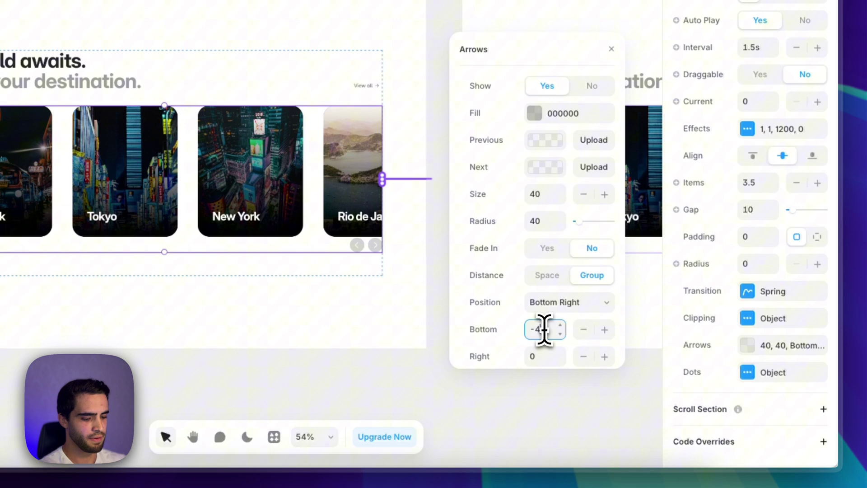
{"action": "type", "text": "0"}
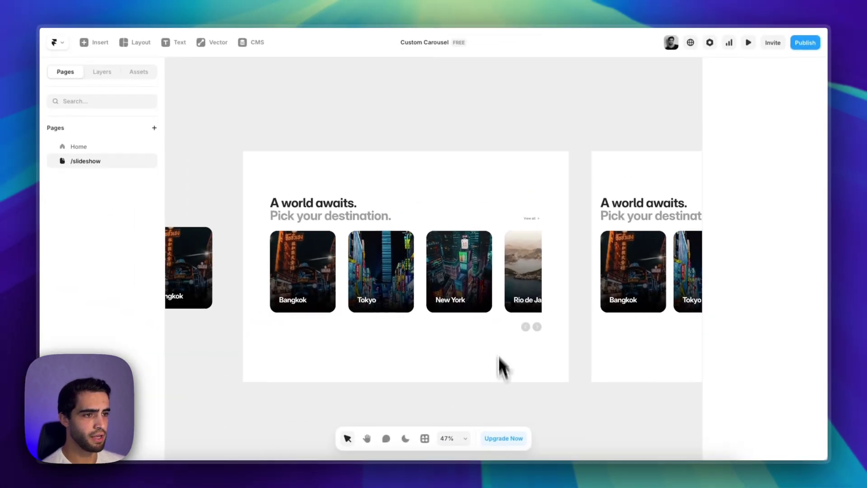
- Change the slideshow's width sizing from fill to fixed
{"action": "scroll", "coordinate": [401, 311], "scroll_direction": "up", "scroll_amount": 3}
{"action": "scroll", "coordinate": [400, 310], "scroll_direction": "left", "scroll_amount": 3}
{"action": "left_click", "coordinate": [570, 269]}
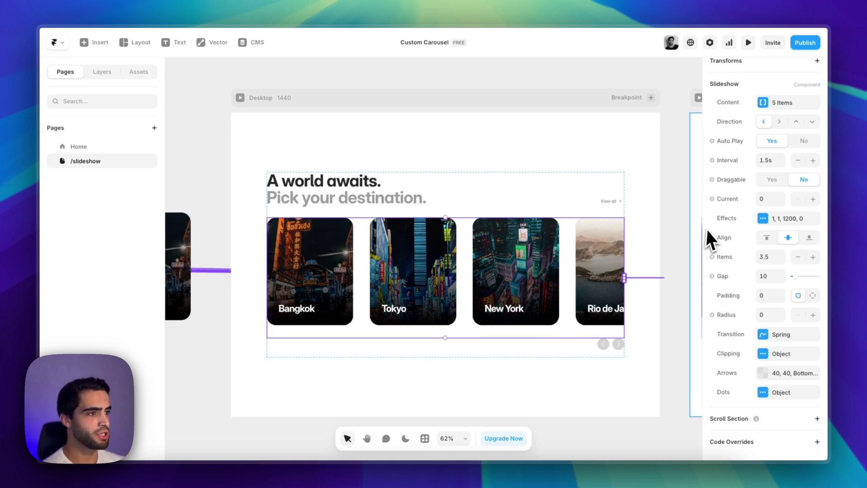
{"action": "scroll", "coordinate": [746, 281], "scroll_direction": "up", "scroll_amount": 6}
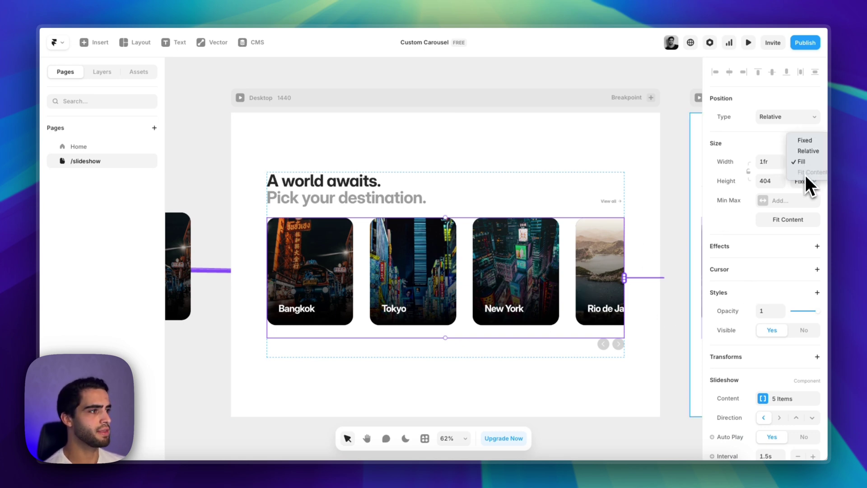
{"action": "left_click", "coordinate": [740, 161]}
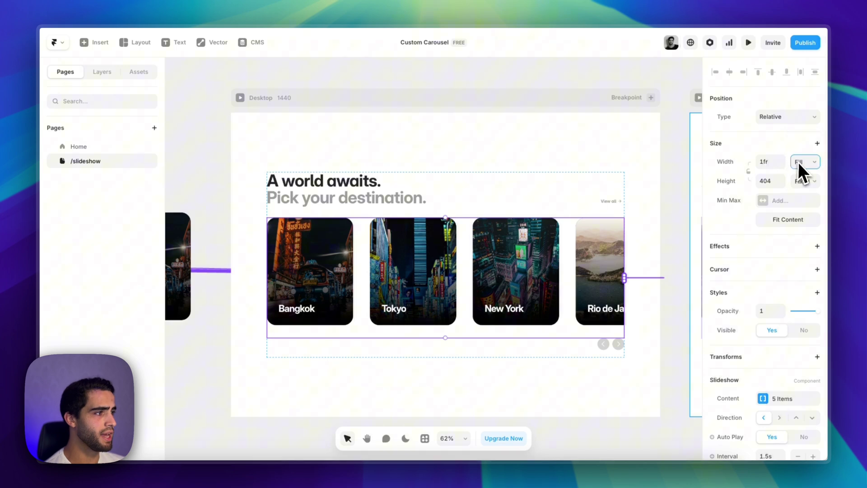
{"action": "left_click", "coordinate": [798, 162]}
{"action": "left_click", "coordinate": [804, 141]}
- Try widening the slideshow to about 1325, out to the edge of the Desktop frame
{"action": "left_click_drag", "start_coordinate": [624, 246], "coordinate": [661, 246]}
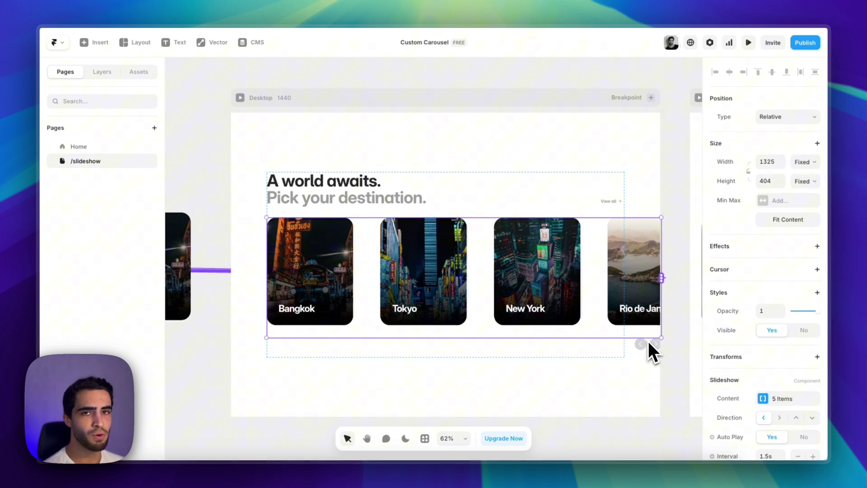
{"action": "left_click", "coordinate": [668, 410]}
{"action": "left_click", "coordinate": [508, 296]}
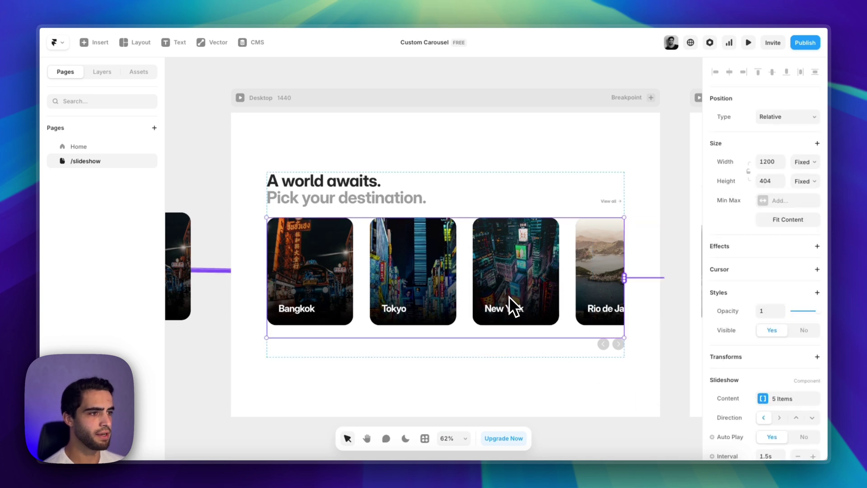
- Delete the slideshow from the Desktop frame and open the Home page
{"action": "scroll", "coordinate": [509, 296], "scroll_direction": "down", "scroll_amount": 5}
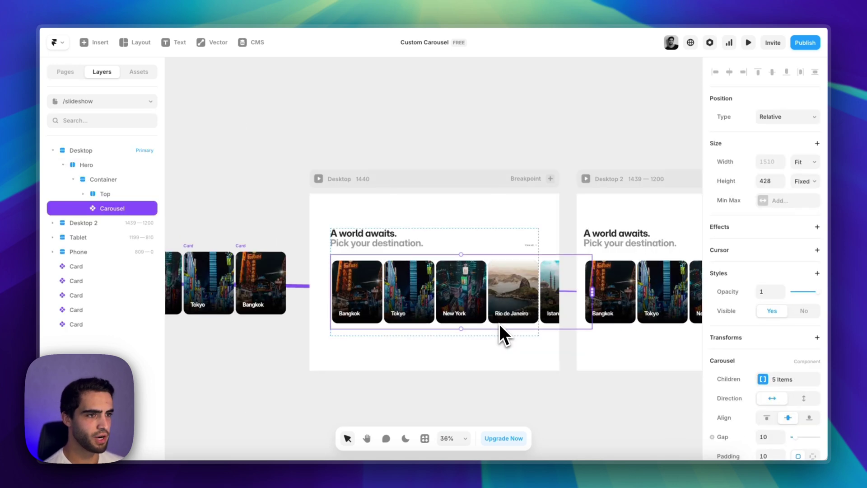
{"action": "key", "text": "Delete"}
{"action": "scroll", "coordinate": [499, 323], "scroll_direction": "up", "scroll_amount": 3}
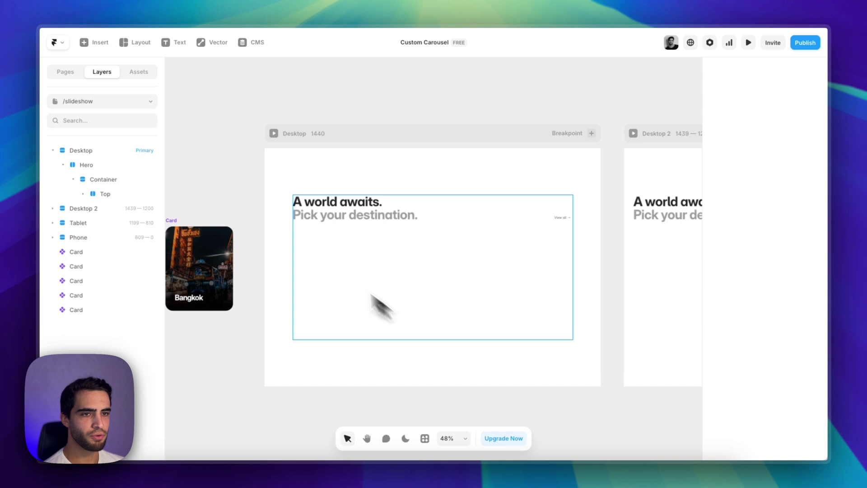
{"action": "left_click", "coordinate": [72, 73]}
{"action": "left_click", "coordinate": [100, 147]}
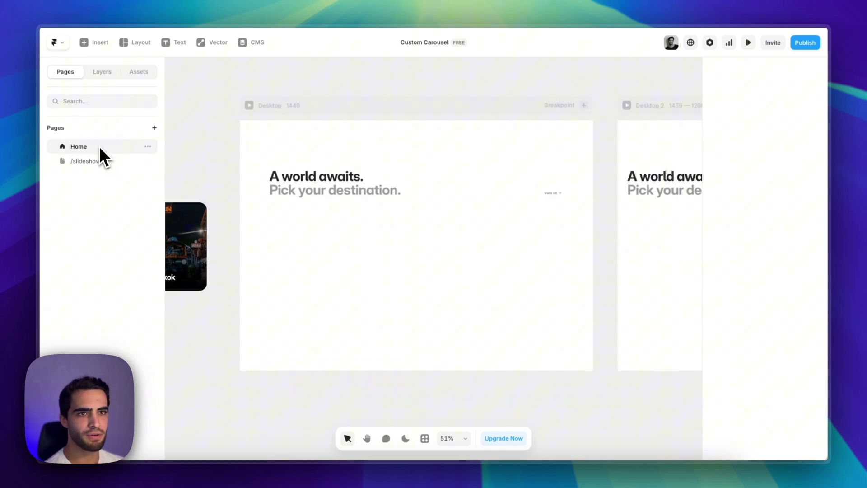
- Wrap the five destination cards beside the Desktop frame in a stack and rename it Cards
{"action": "scroll", "coordinate": [409, 338], "scroll_direction": "down", "scroll_amount": 5}
{"action": "scroll", "coordinate": [387, 335], "scroll_direction": "left", "scroll_amount": 2}
{"action": "scroll", "coordinate": [336, 307], "scroll_direction": "up", "scroll_amount": 2}
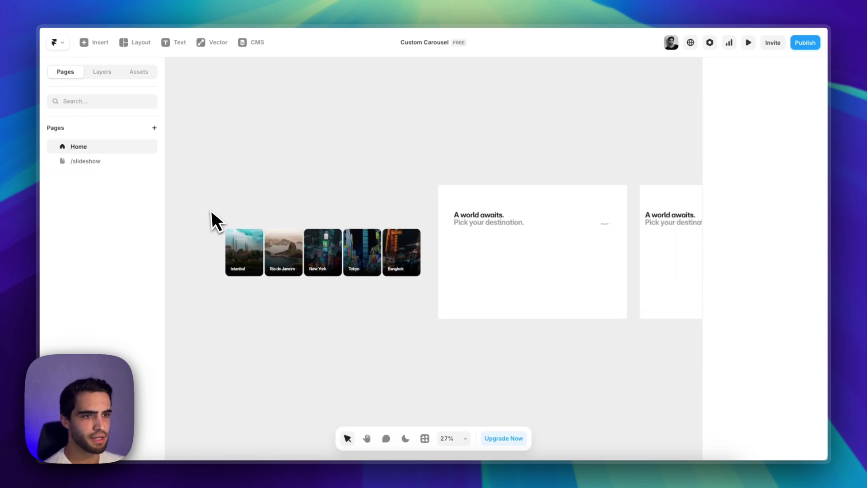
{"action": "left_click_drag", "start_coordinate": [211, 211], "coordinate": [410, 283]}
{"action": "right_click", "coordinate": [396, 257]}
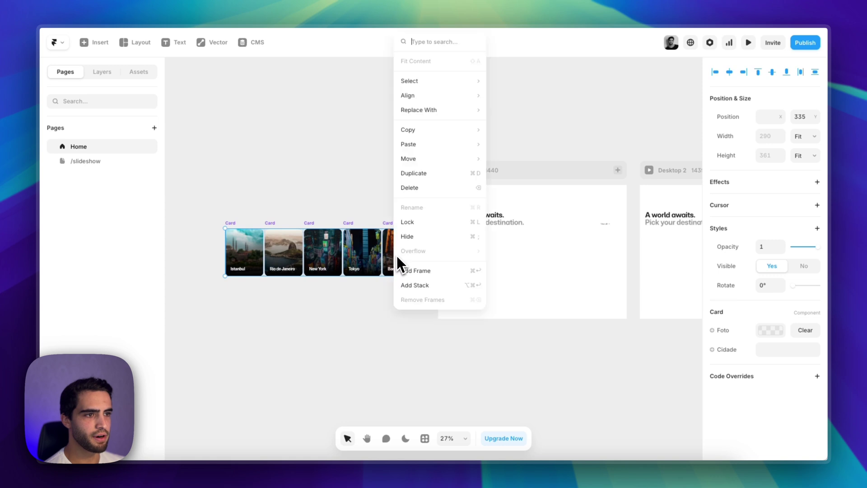
{"action": "left_click", "coordinate": [426, 285]}
{"action": "left_click", "coordinate": [111, 72]}
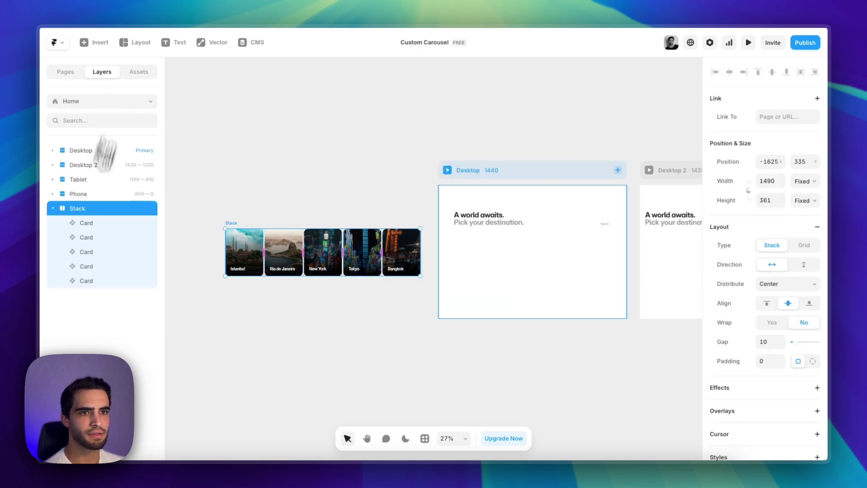
{"action": "double_click", "coordinate": [81, 212]}
{"action": "type", "text": "Cards"}
{"action": "key", "text": "Return"}
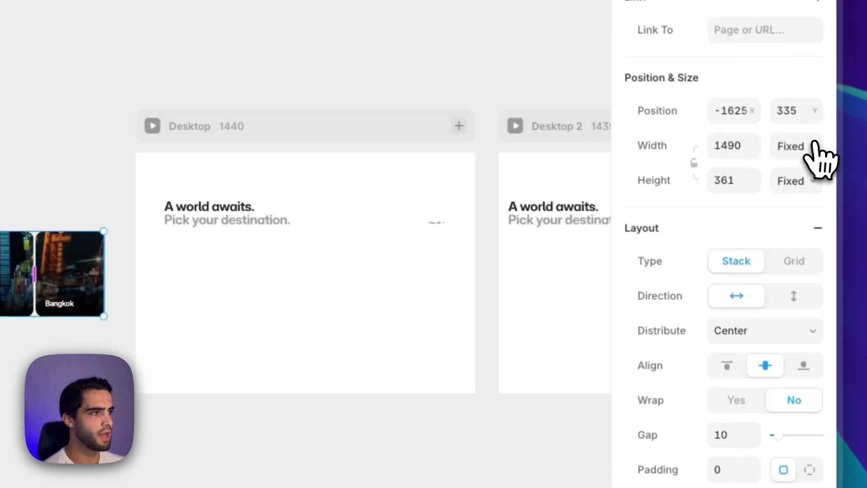
- Set both the width and the height of the Cards stack to Fit
{"action": "left_click", "coordinate": [812, 183]}
{"action": "left_click", "coordinate": [808, 203]}
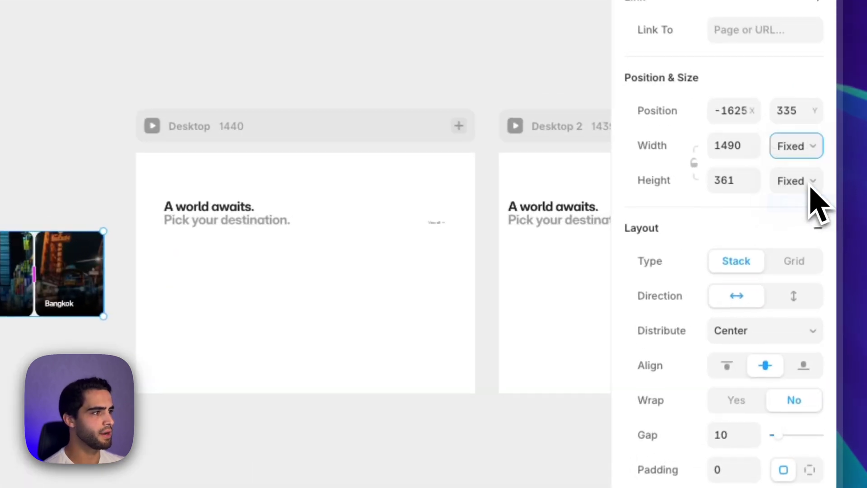
{"action": "left_click", "coordinate": [804, 181]}
{"action": "left_click", "coordinate": [806, 237]}
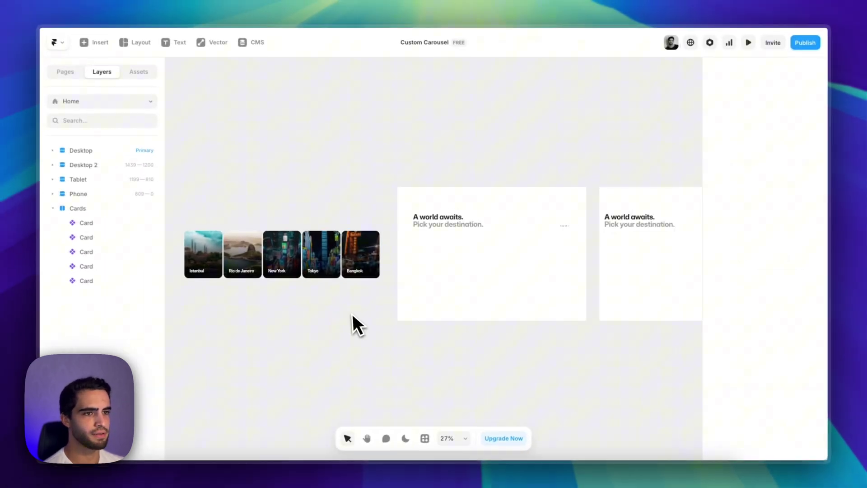
- Move the Cards stack into the Desktop frame's Container, beneath the "A world awaits." heading, by cutting and pasting it
{"action": "left_click", "coordinate": [220, 225]}
{"action": "key", "text": "super+x"}
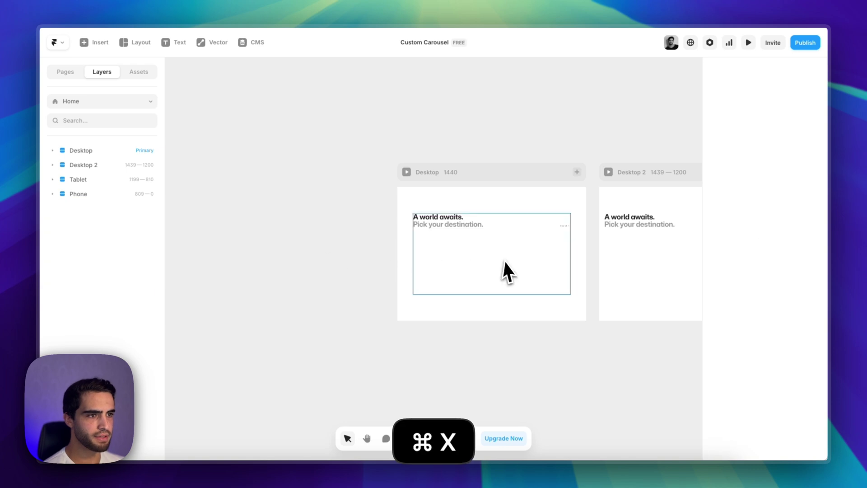
{"action": "left_click", "coordinate": [504, 267]}
{"action": "key", "text": "super+v"}
{"action": "scroll", "coordinate": [497, 344], "scroll_direction": "right", "scroll_amount": 2}
{"action": "scroll", "coordinate": [410, 336], "scroll_direction": "up", "scroll_amount": 5}
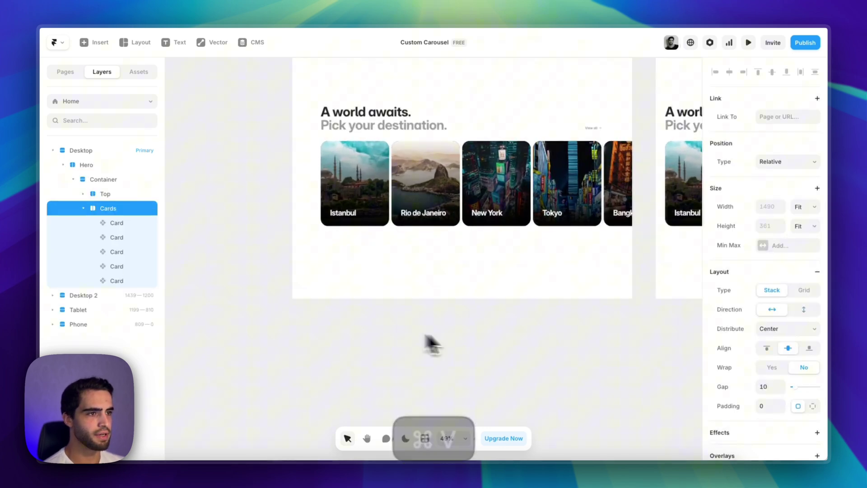
{"action": "scroll", "coordinate": [427, 341], "scroll_direction": "right", "scroll_amount": 2}
{"action": "left_click", "coordinate": [103, 181]}
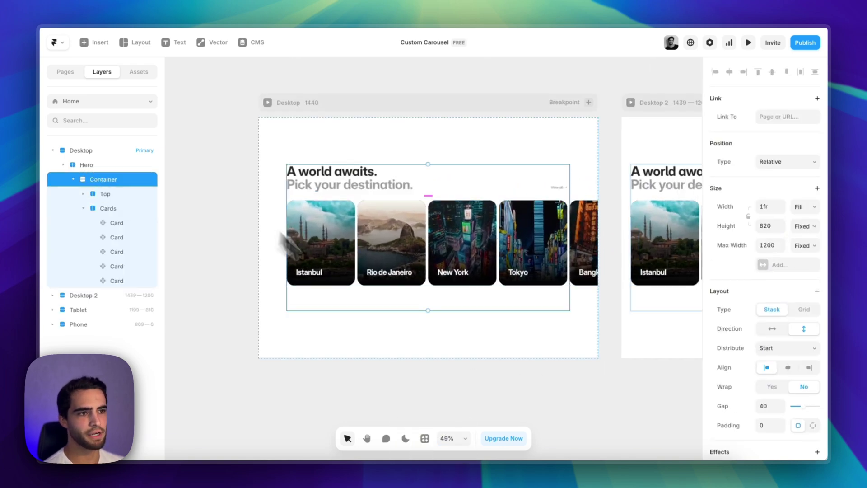
{"action": "left_click", "coordinate": [510, 403]}
{"action": "scroll", "coordinate": [526, 363], "scroll_direction": "up", "scroll_amount": 1}
{"action": "scroll", "coordinate": [525, 364], "scroll_direction": "left", "scroll_amount": 1}
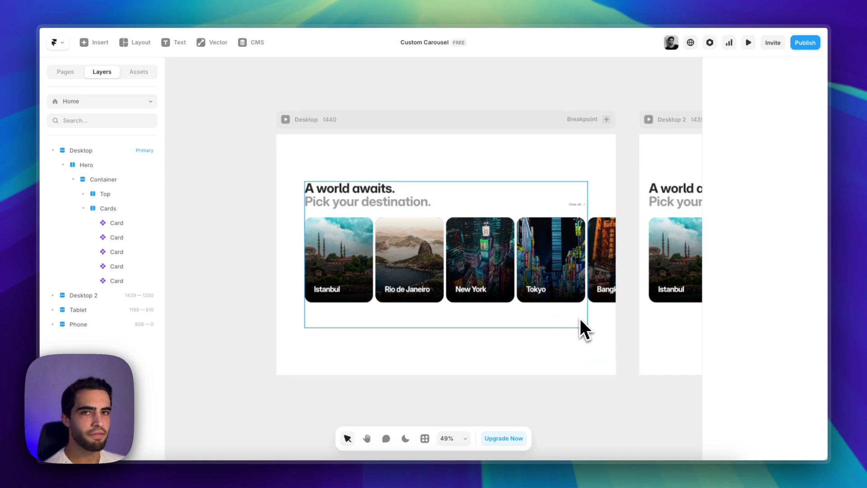
- Insert the project's Nav Arrows component into the Container, below the cards
{"action": "left_click", "coordinate": [137, 72]}
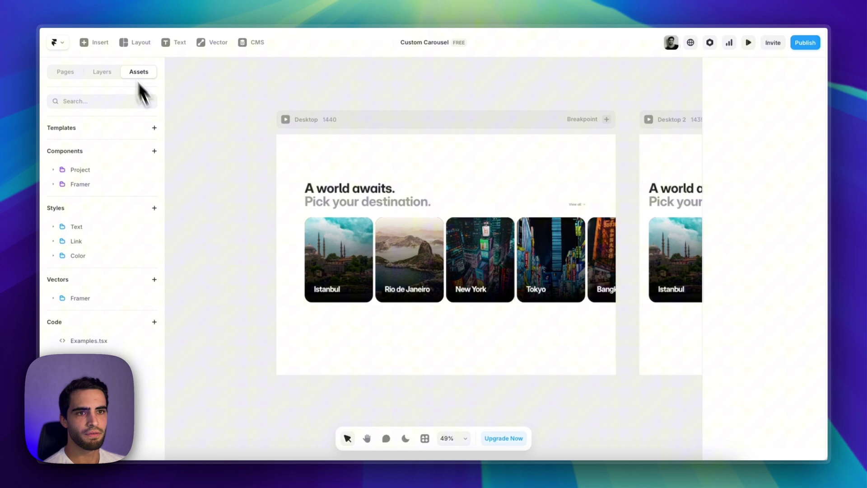
{"action": "left_click", "coordinate": [56, 172]}
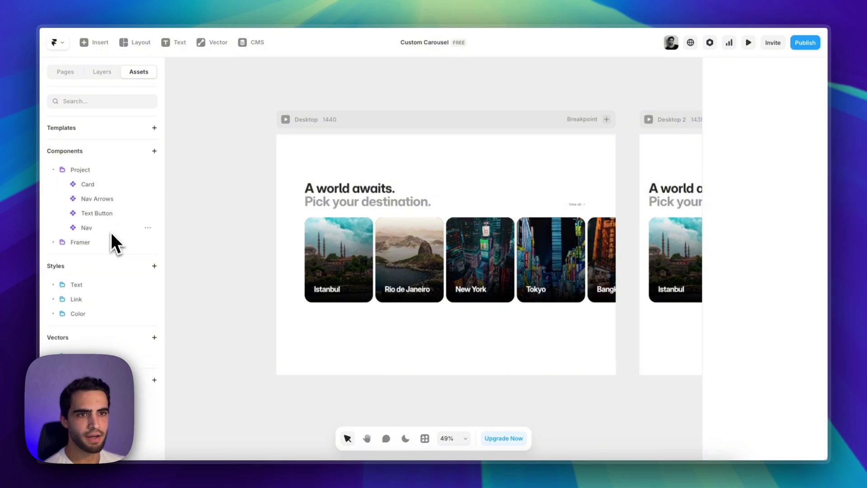
{"action": "left_click_drag", "start_coordinate": [96, 206], "coordinate": [556, 319]}
{"action": "scroll", "coordinate": [406, 327], "scroll_direction": "up", "scroll_amount": 5}
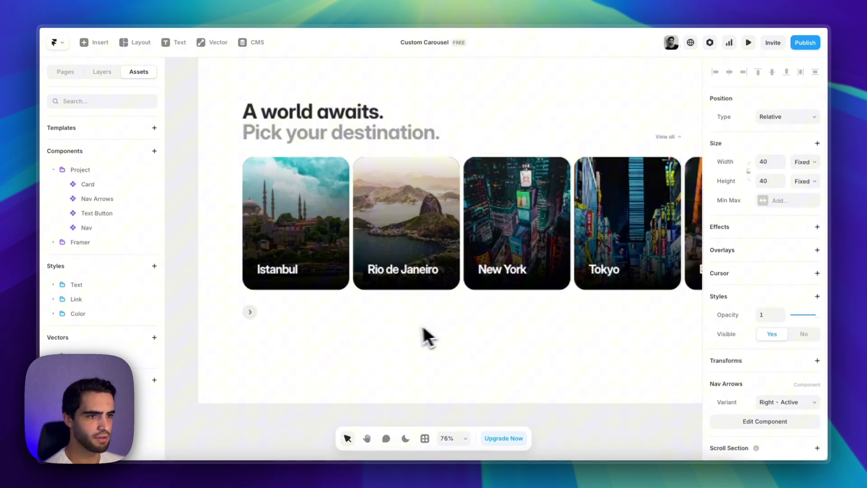
- Open the Nav Arrows component for editing and switch the editor to the dark theme
{"action": "double_click", "coordinate": [295, 316]}
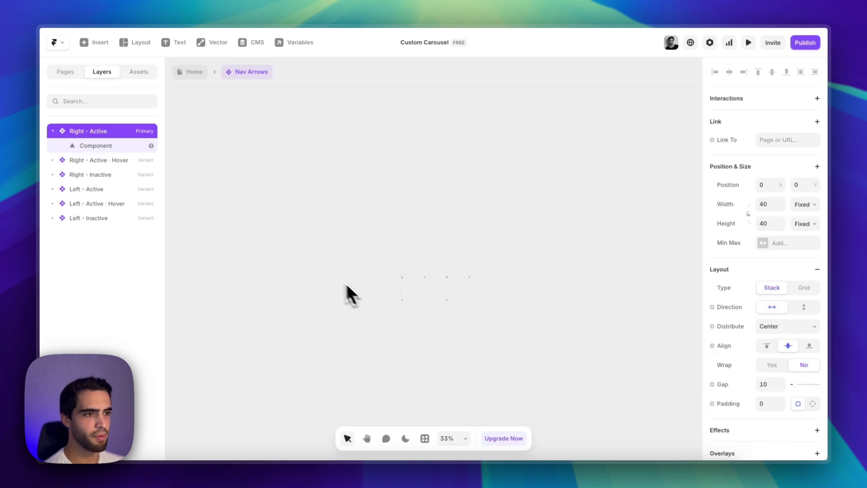
{"action": "left_click", "coordinate": [405, 438]}
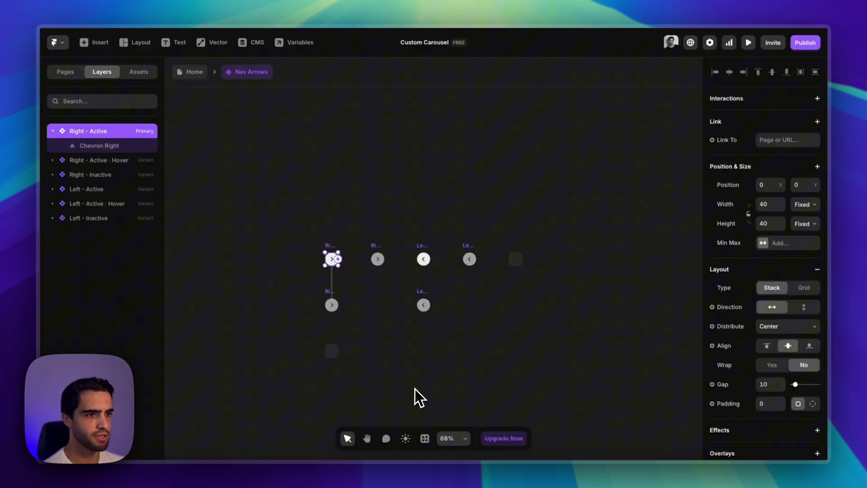
{"action": "left_click", "coordinate": [379, 357]}
{"action": "scroll", "coordinate": [377, 348], "scroll_direction": "up", "scroll_amount": 5}
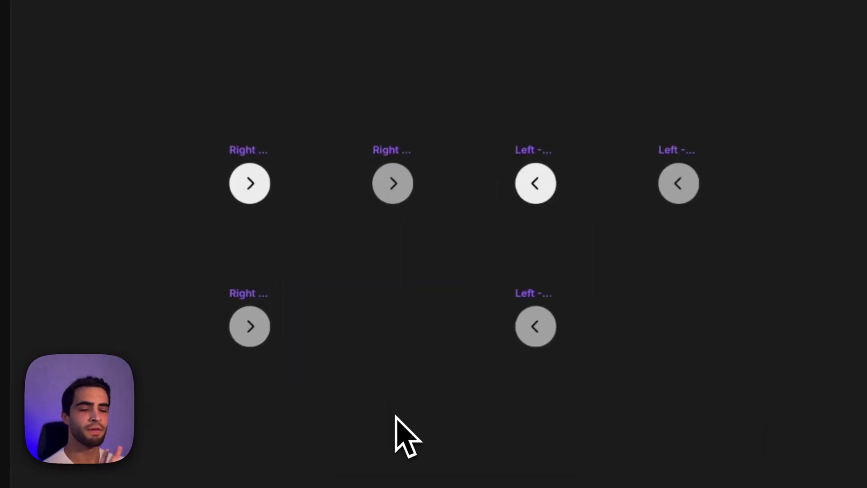
- Examine the active, hover and inactive variants of the right and left arrows
{"action": "left_click_drag", "start_coordinate": [207, 105], "coordinate": [306, 233]}
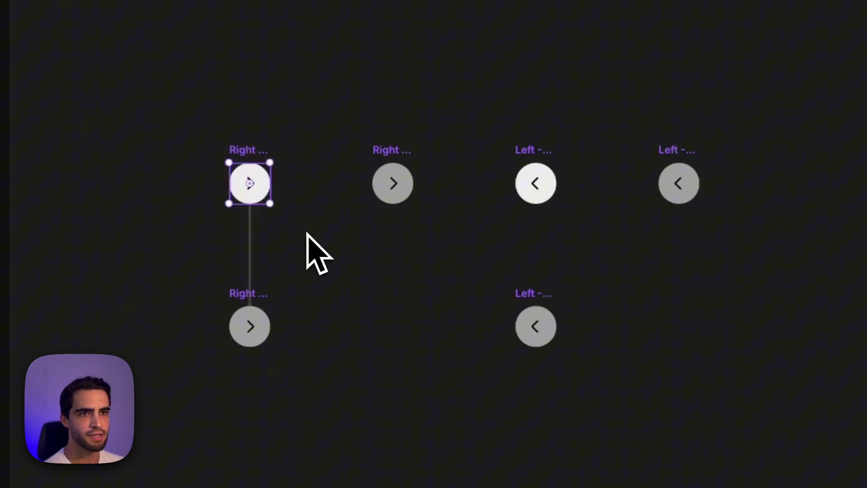
{"action": "left_click_drag", "start_coordinate": [203, 282], "coordinate": [340, 402]}
{"action": "left_click_drag", "start_coordinate": [326, 116], "coordinate": [475, 257]}
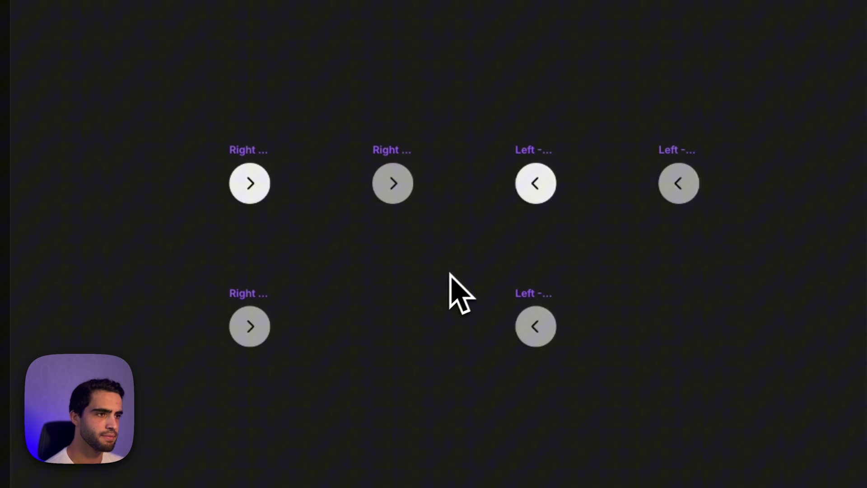
{"action": "left_click_drag", "start_coordinate": [485, 120], "coordinate": [774, 448]}
{"action": "left_click", "coordinate": [774, 448]}
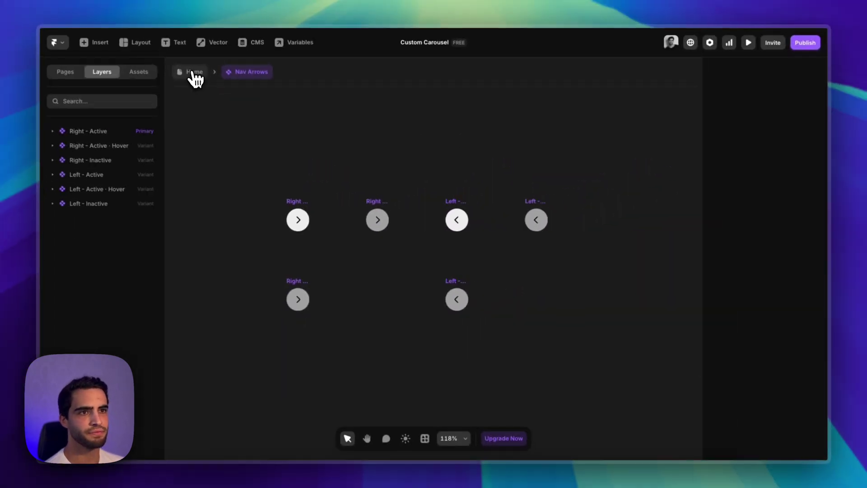
- Return to the Home page and duplicate the arrow below the cards
{"action": "left_click", "coordinate": [193, 72]}
{"action": "left_click", "coordinate": [206, 349]}
{"action": "scroll", "coordinate": [374, 361], "scroll_direction": "left", "scroll_amount": 2}
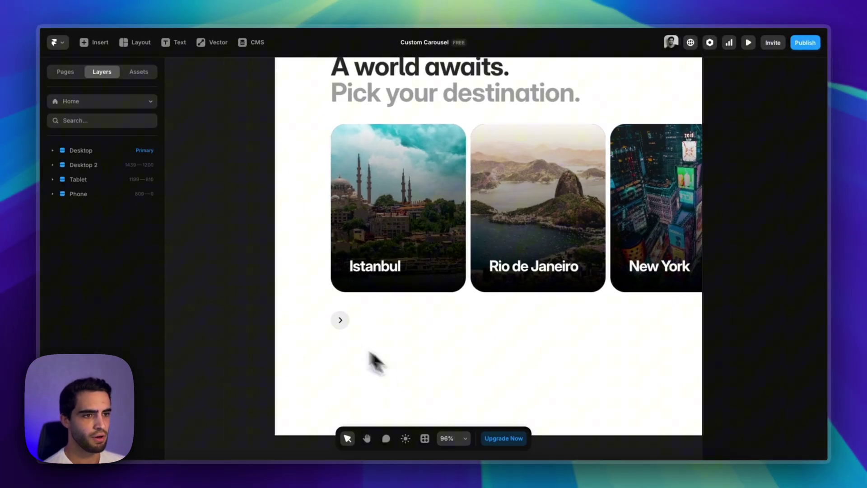
{"action": "left_click", "coordinate": [342, 329]}
{"action": "key", "text": "super+d"}
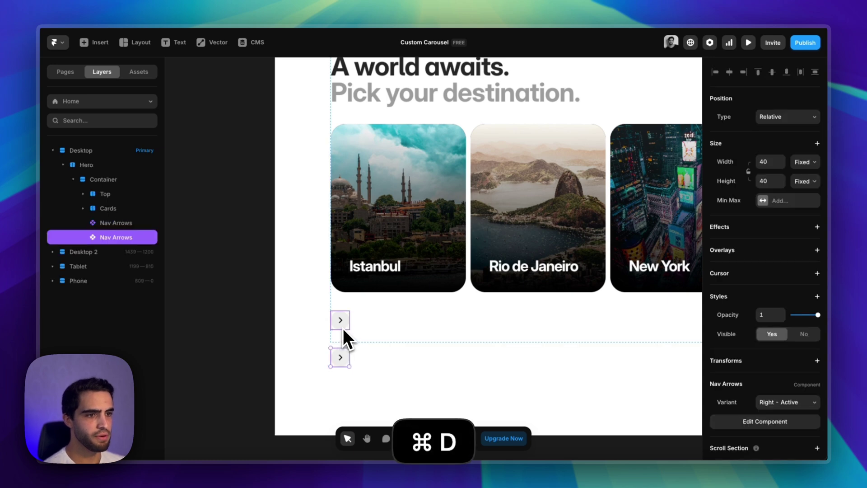
- Set the upper arrow's variant to Left - Active
{"action": "scroll", "coordinate": [342, 330], "scroll_direction": "right", "scroll_amount": 2}
{"action": "scroll", "coordinate": [352, 331], "scroll_direction": "down", "scroll_amount": 3}
{"action": "scroll", "coordinate": [300, 316], "scroll_direction": "up", "scroll_amount": 4}
{"action": "left_click", "coordinate": [291, 307]}
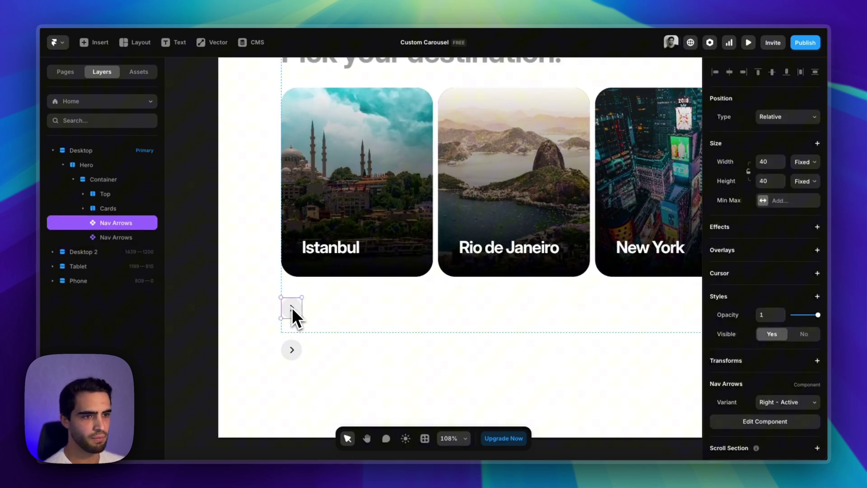
{"action": "scroll", "coordinate": [784, 361], "scroll_direction": "down", "scroll_amount": 1}
{"action": "left_click", "coordinate": [789, 378]}
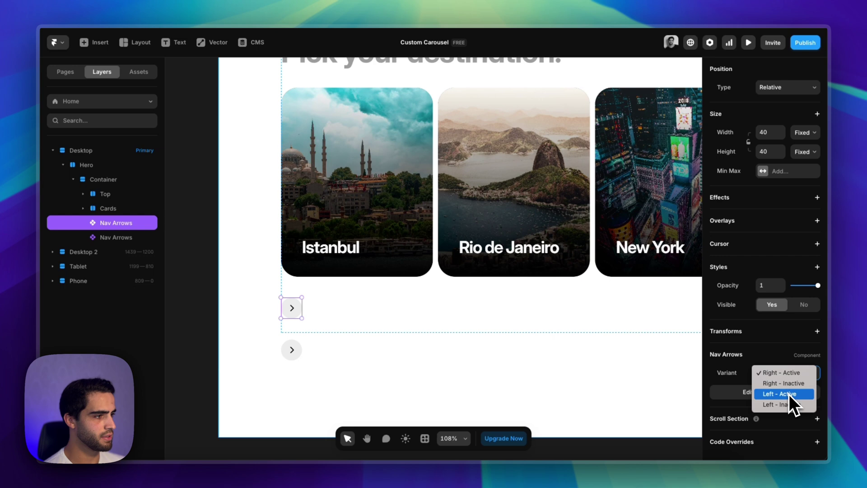
{"action": "left_click", "coordinate": [788, 394]}
{"action": "scroll", "coordinate": [364, 329], "scroll_direction": "down", "scroll_amount": 3}
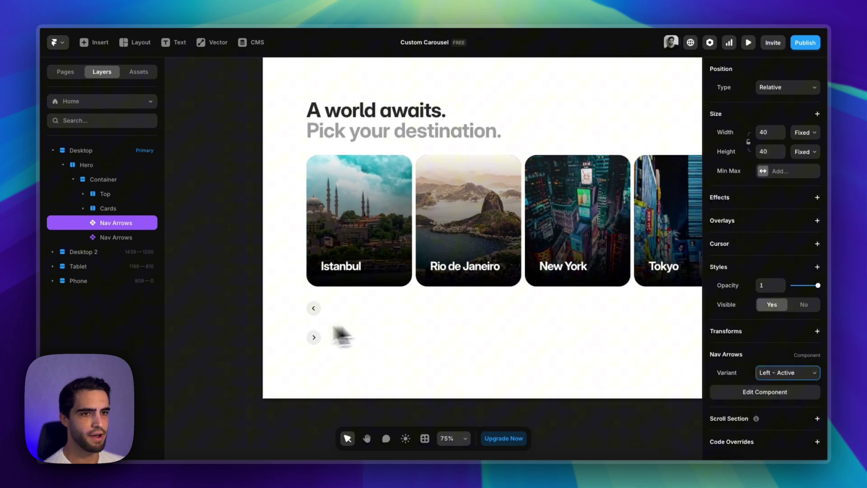
- Wrap the two arrows in a stack and set its direction to horizontal
{"action": "left_click", "coordinate": [316, 341], "text": "shift"}
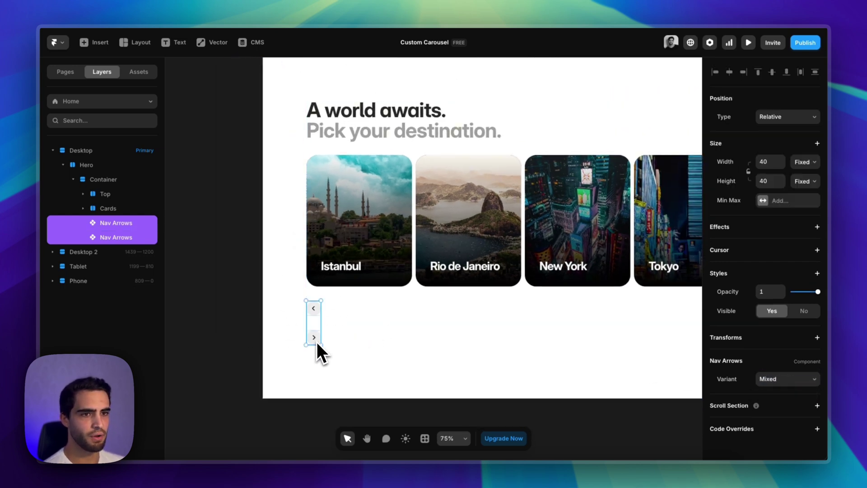
{"action": "right_click", "coordinate": [317, 338]}
{"action": "left_click", "coordinate": [369, 310]}
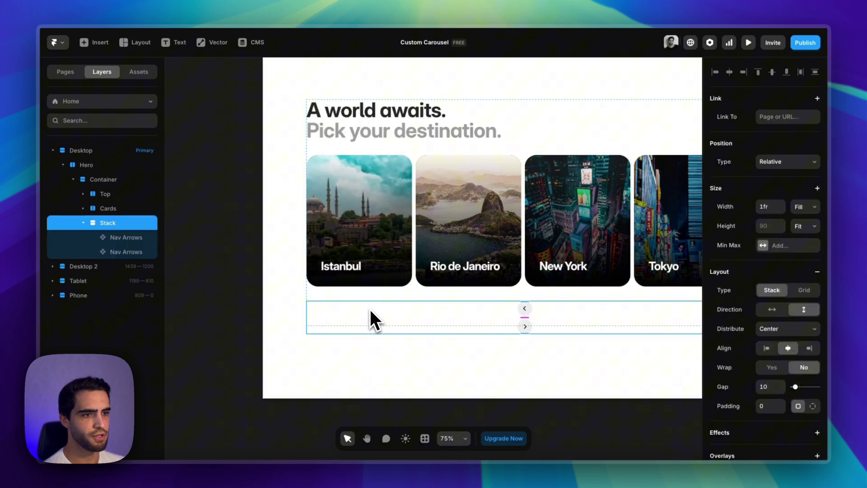
{"action": "left_click", "coordinate": [782, 313]}
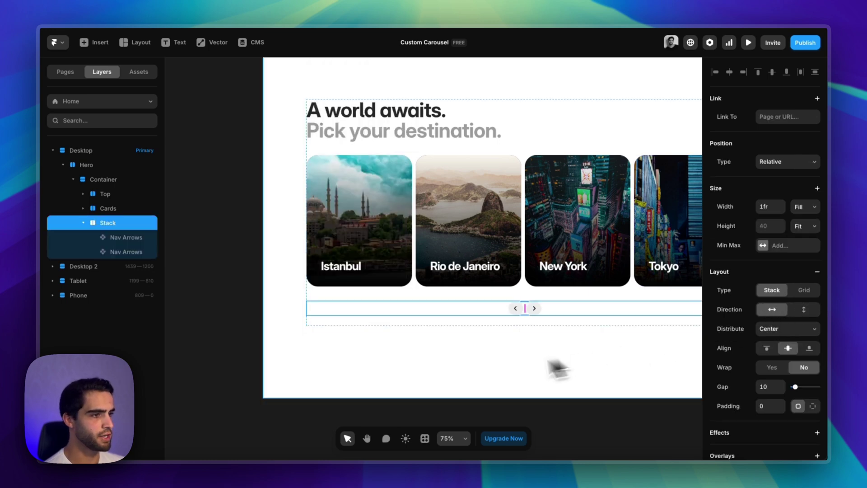
- Set the arrow stack's distribution to End and its gap to 16
{"action": "scroll", "coordinate": [552, 368], "scroll_direction": "right", "scroll_amount": 5}
{"action": "left_click", "coordinate": [786, 329]}
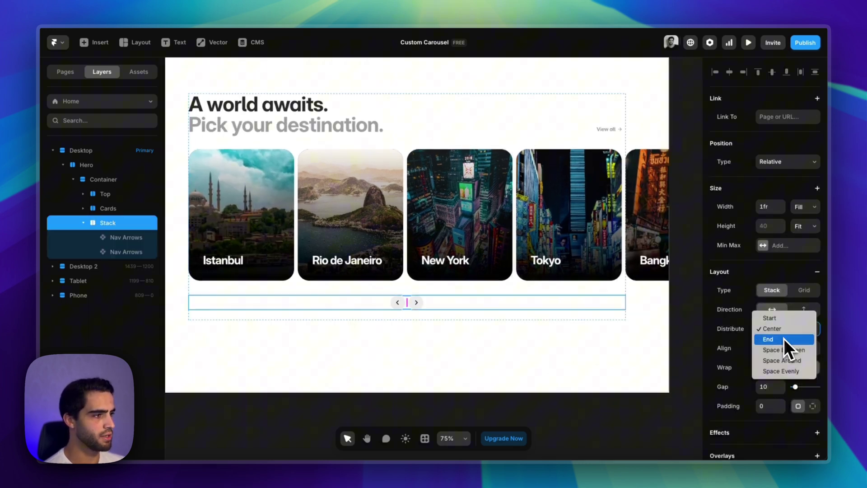
{"action": "left_click", "coordinate": [783, 338]}
{"action": "left_click", "coordinate": [767, 386]}
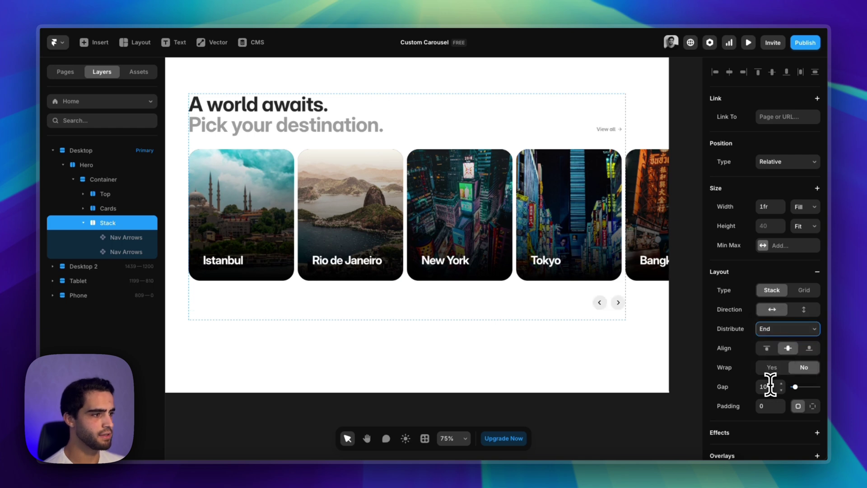
{"action": "type", "text": "16"}
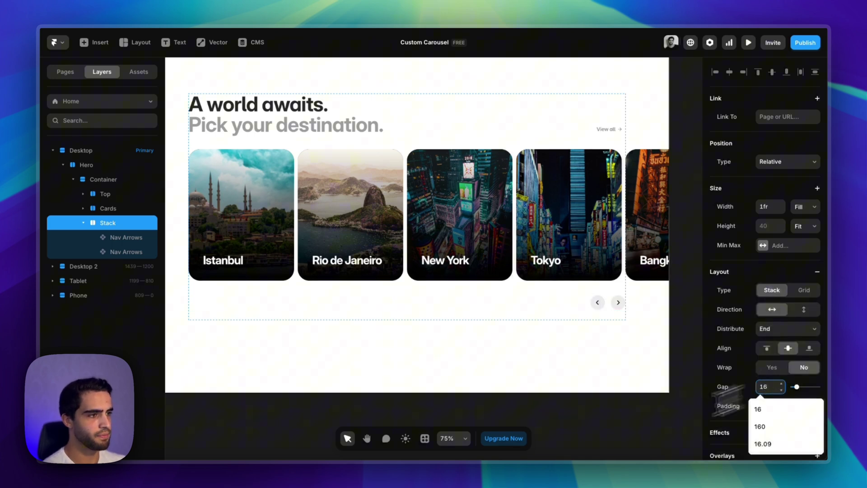
{"action": "left_click", "coordinate": [617, 453]}
- Rename the stack holding the two navigation arrows as Nav
{"action": "scroll", "coordinate": [487, 452], "scroll_direction": "down", "scroll_amount": 3}
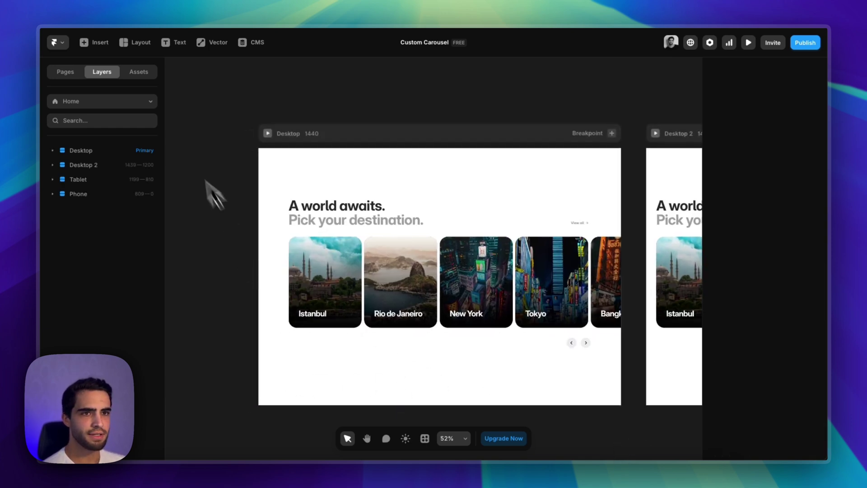
{"action": "left_click", "coordinate": [447, 318]}
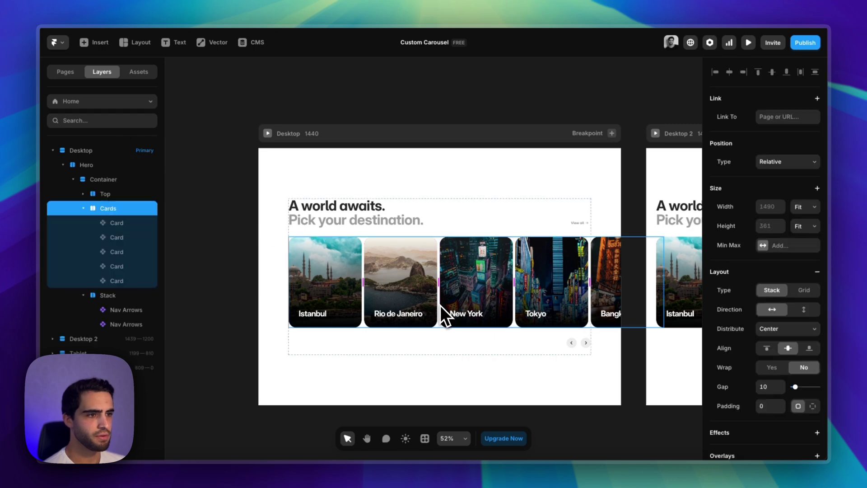
{"action": "left_click", "coordinate": [83, 208]}
{"action": "double_click", "coordinate": [104, 223]}
{"action": "type", "text": "N"}
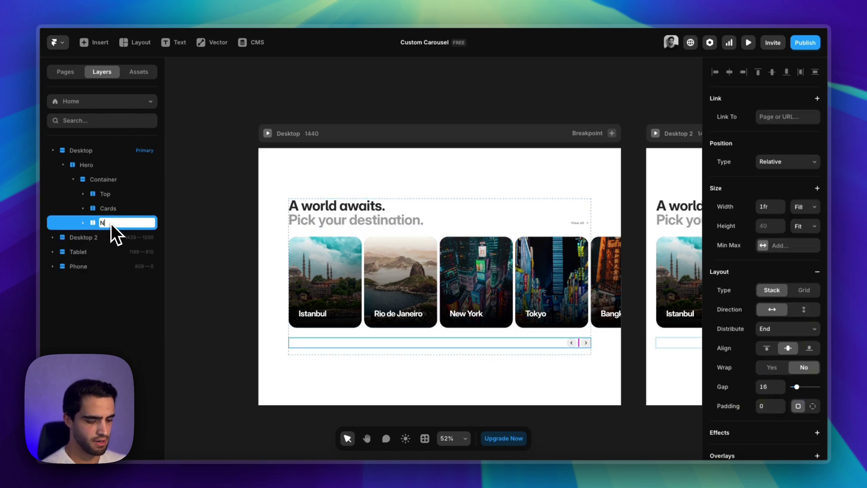
{"action": "type", "text": "av"}
{"action": "key", "text": "Return"}
- Wrap the Cards and Nav layers together in a new vertical stack and align its contents to the left edge
{"action": "left_click", "coordinate": [113, 209], "text": "shift"}
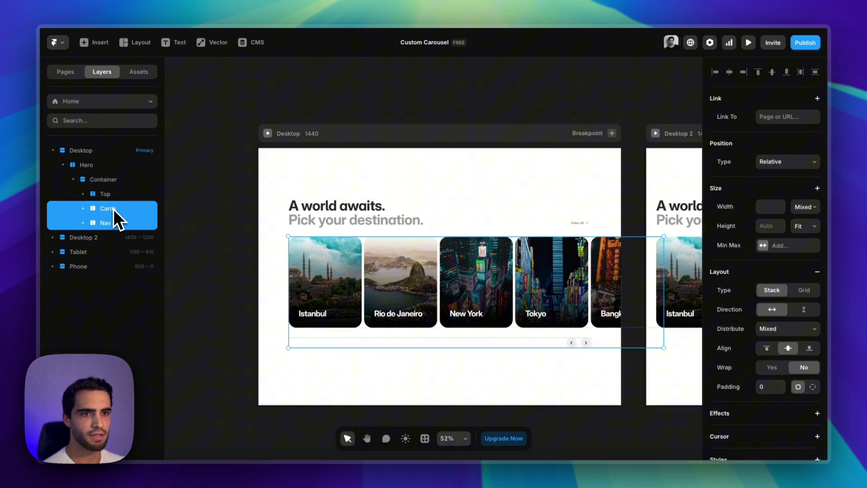
{"action": "right_click", "coordinate": [113, 209]}
{"action": "left_click", "coordinate": [177, 432]}
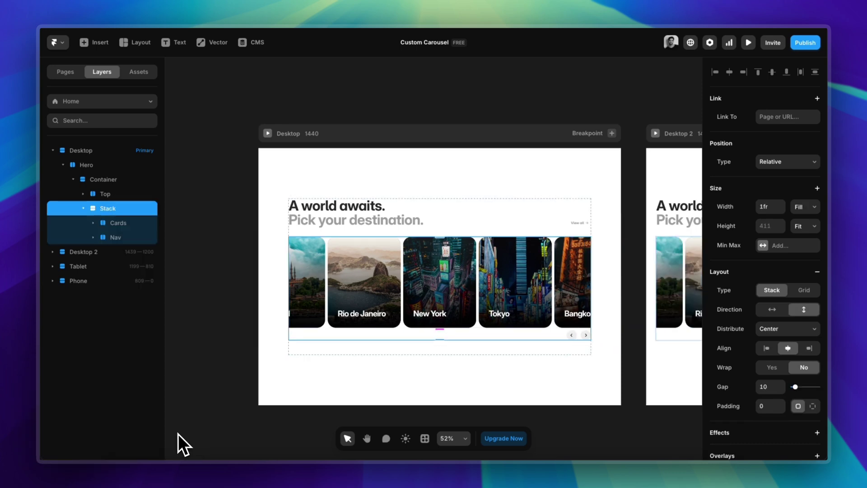
{"action": "scroll", "coordinate": [459, 348], "scroll_direction": "down", "scroll_amount": 2}
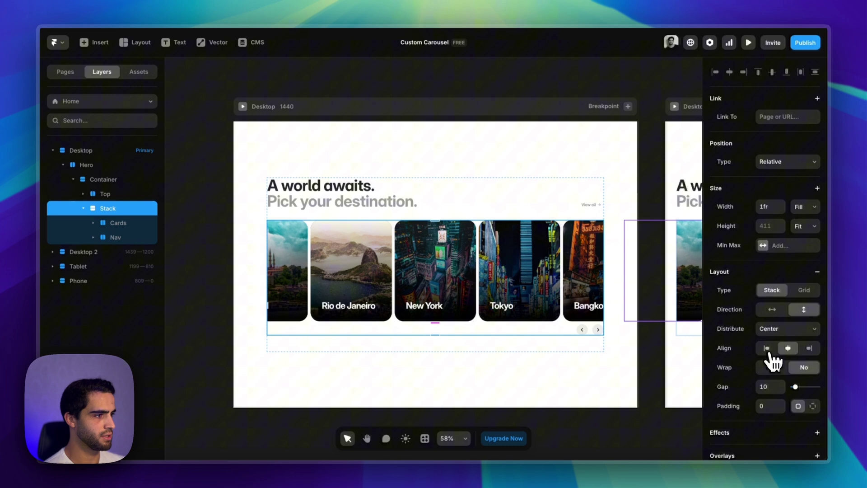
{"action": "left_click", "coordinate": [766, 348]}
{"action": "scroll", "coordinate": [544, 393], "scroll_direction": "down", "scroll_amount": 2}
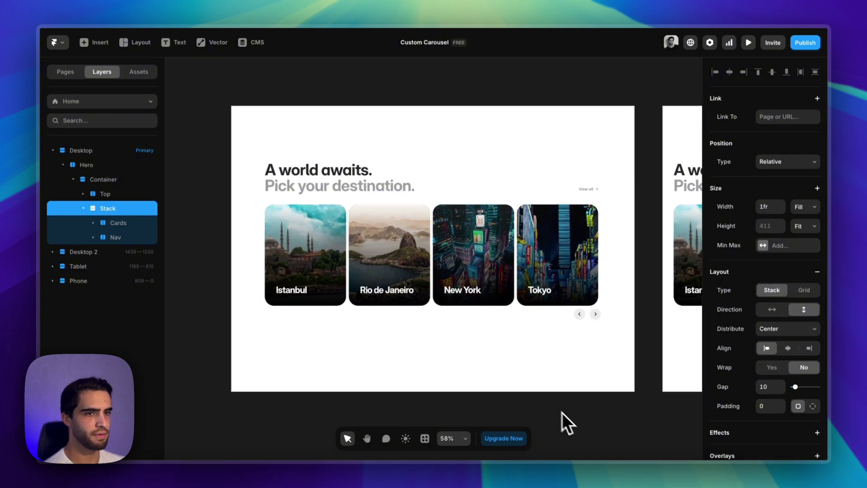
- Set the gap of the stack containing Cards and Nav to 24
{"action": "left_click", "coordinate": [767, 386]}
{"action": "type", "text": "2"}
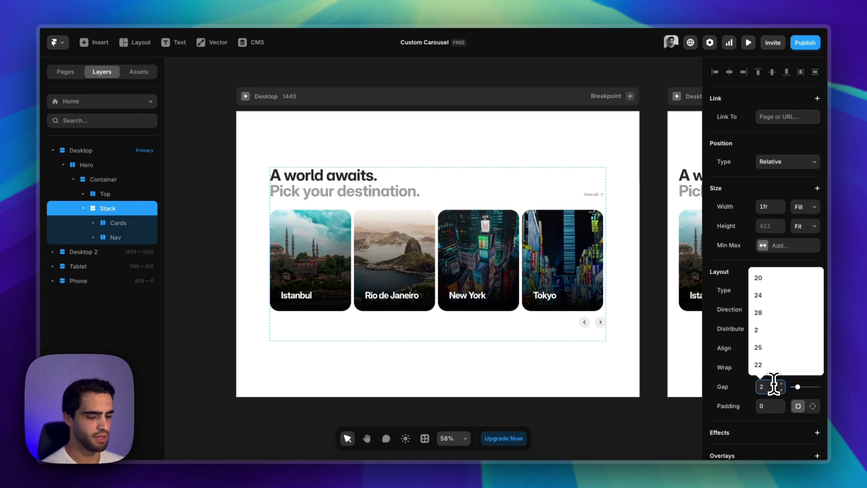
{"action": "type", "text": "04"}
{"action": "key", "text": "Return"}
{"action": "left_click", "coordinate": [583, 426]}
{"action": "scroll", "coordinate": [583, 426], "scroll_direction": "right", "scroll_amount": 1}
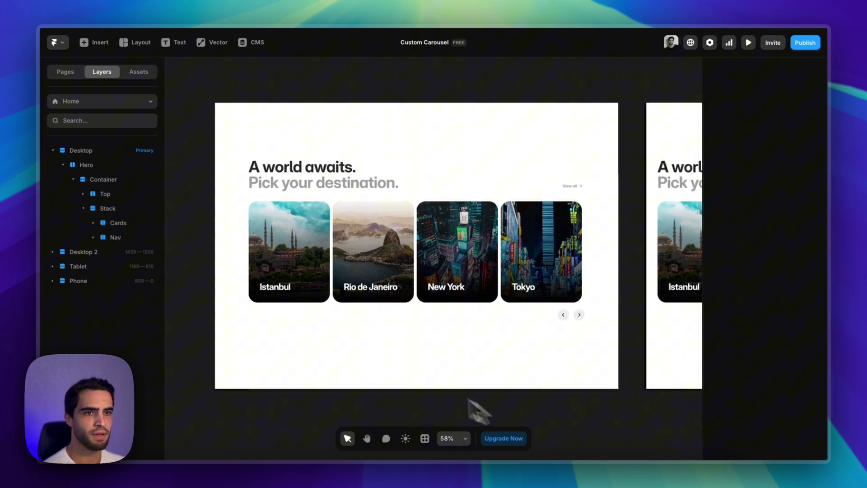
- Create a component named Carousel from the stack containing Cards and Nav
{"action": "left_click", "coordinate": [112, 214]}
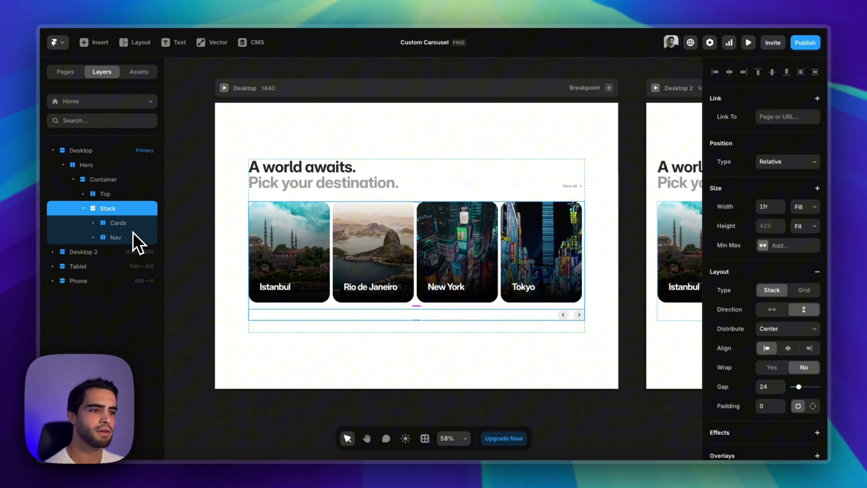
{"action": "right_click", "coordinate": [109, 210]}
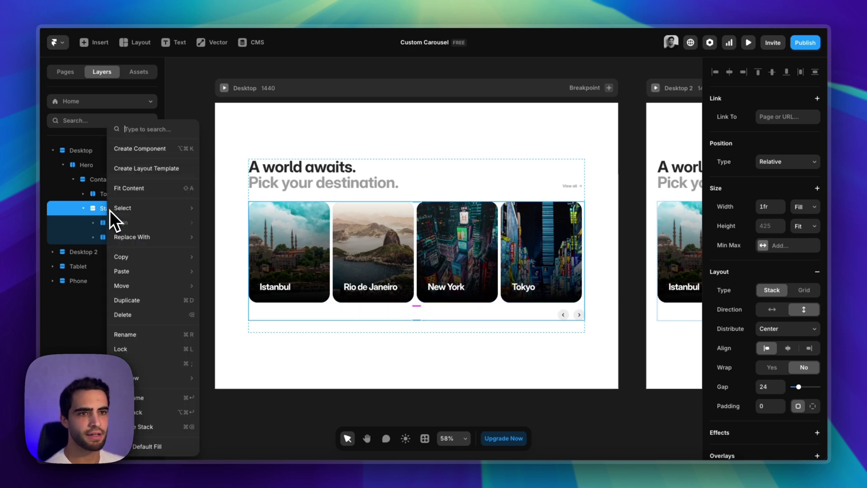
{"action": "left_click", "coordinate": [158, 153]}
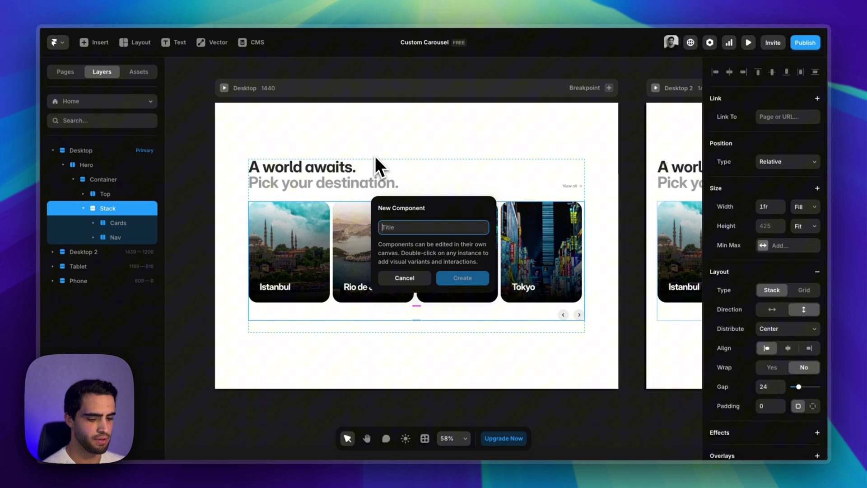
{"action": "type", "text": "Carousel"}
{"action": "key", "text": "Return"}
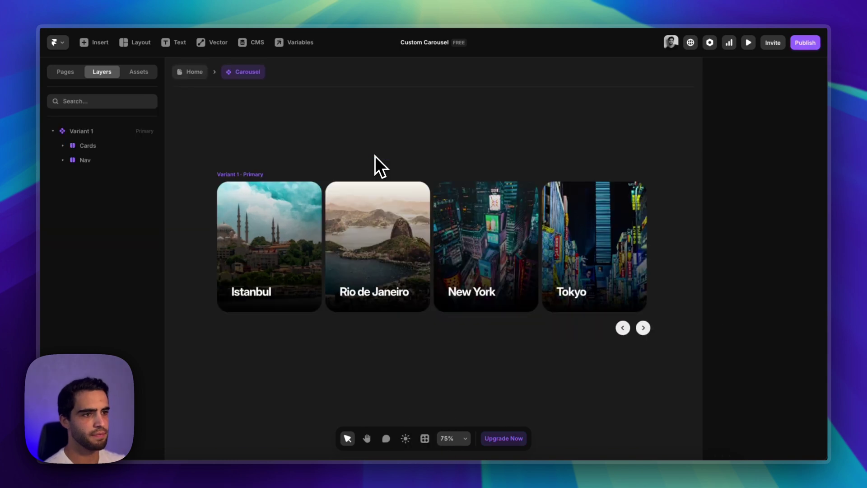
- Switch the canvas to the light theme and set the overflow of the Carousel component's primary variant to Visible
{"action": "left_click", "coordinate": [405, 441]}
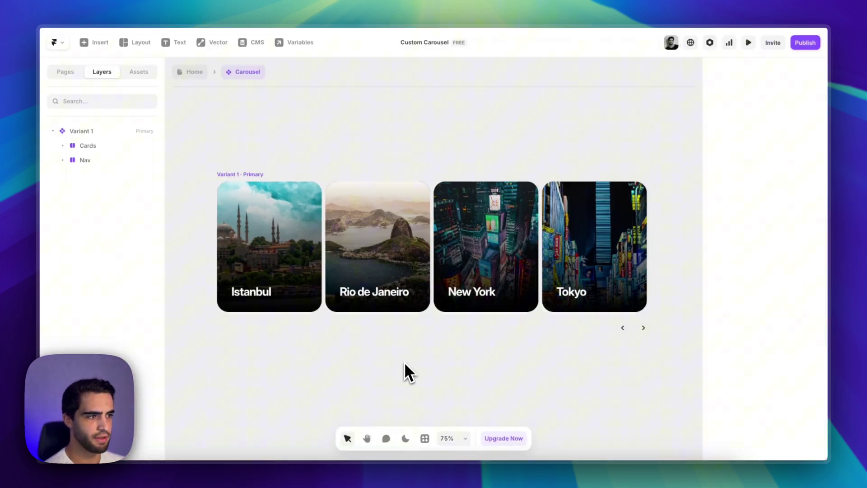
{"action": "key", "text": "shift+1"}
{"action": "left_click", "coordinate": [326, 187]}
{"action": "scroll", "coordinate": [770, 289], "scroll_direction": "down", "scroll_amount": 6}
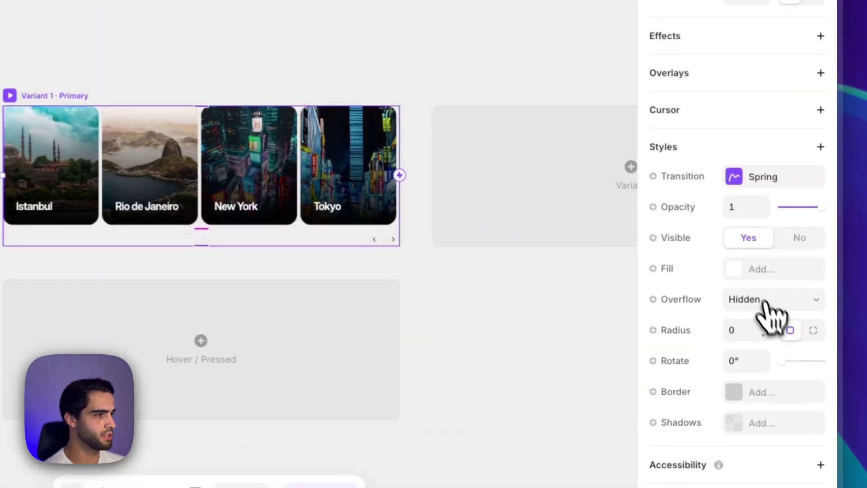
{"action": "left_click", "coordinate": [784, 317]}
{"action": "left_click", "coordinate": [766, 319]}
{"action": "left_click", "coordinate": [573, 425]}
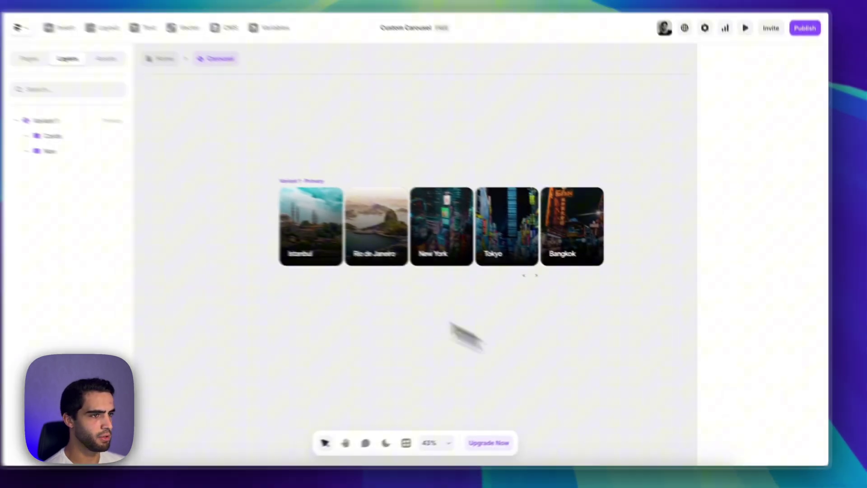
{"action": "scroll", "coordinate": [167, 269], "scroll_direction": "down", "scroll_amount": 3}
{"action": "scroll", "coordinate": [161, 267], "scroll_direction": "down", "scroll_amount": 2}
{"action": "scroll", "coordinate": [380, 199], "scroll_direction": "up", "scroll_amount": 3}
{"action": "scroll", "coordinate": [576, 221], "scroll_direction": "down", "scroll_amount": 1}
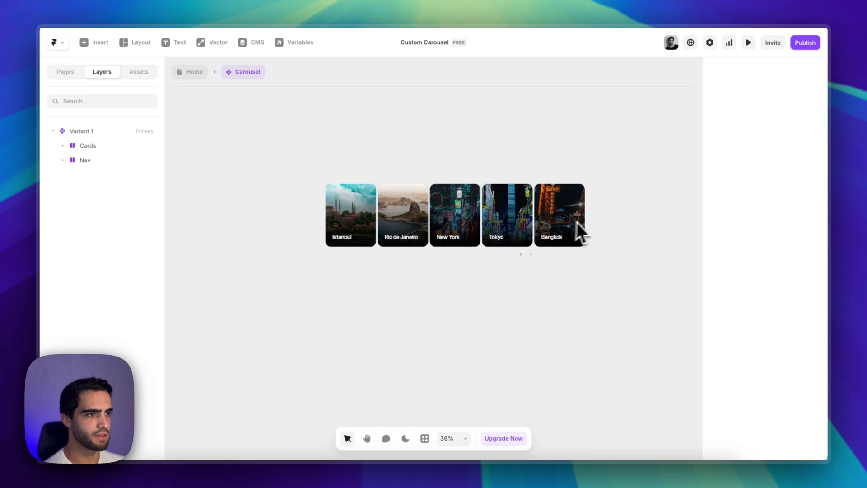
- Rename the Carousel component's primary variant as Step 1
{"action": "left_click", "coordinate": [354, 212]}
{"action": "double_click", "coordinate": [96, 135]}
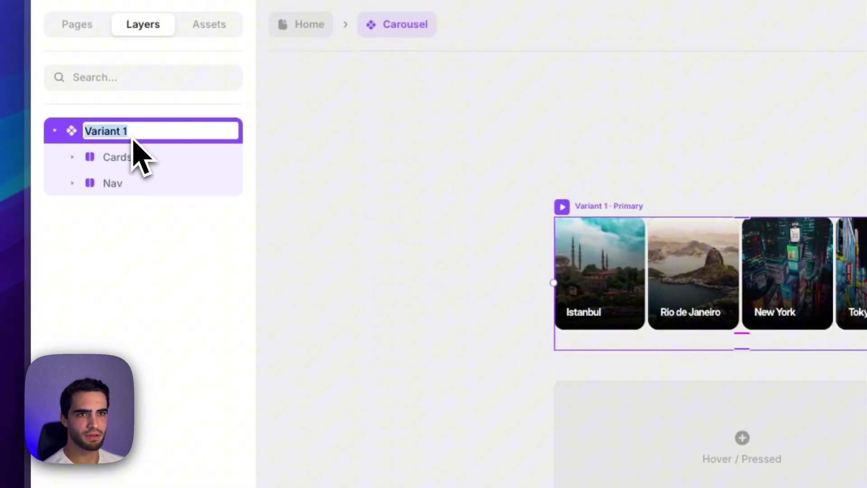
{"action": "type", "text": "Step 1"}
{"action": "key", "text": "Return"}
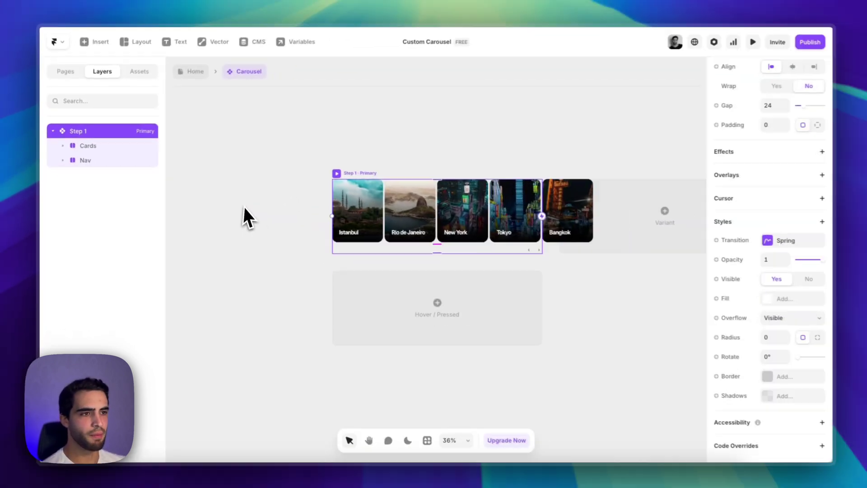
- Add a second variant to the Carousel component and place it directly below Step 1, at position 0, 538
{"action": "left_click", "coordinate": [244, 212]}
{"action": "left_click", "coordinate": [323, 186]}
{"action": "left_click", "coordinate": [573, 215]}
{"action": "scroll", "coordinate": [603, 284], "scroll_direction": "left", "scroll_amount": 3}
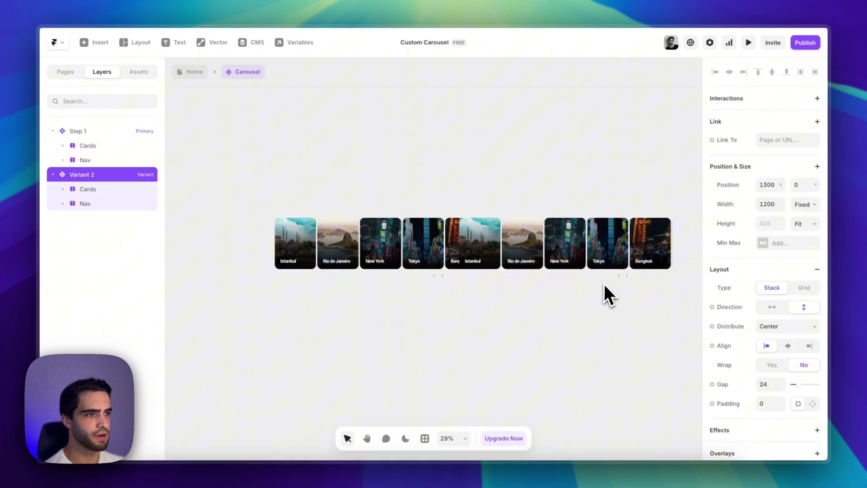
{"action": "left_click_drag", "start_coordinate": [486, 212], "coordinate": [301, 288]}
{"action": "scroll", "coordinate": [303, 299], "scroll_direction": "down", "scroll_amount": 3}
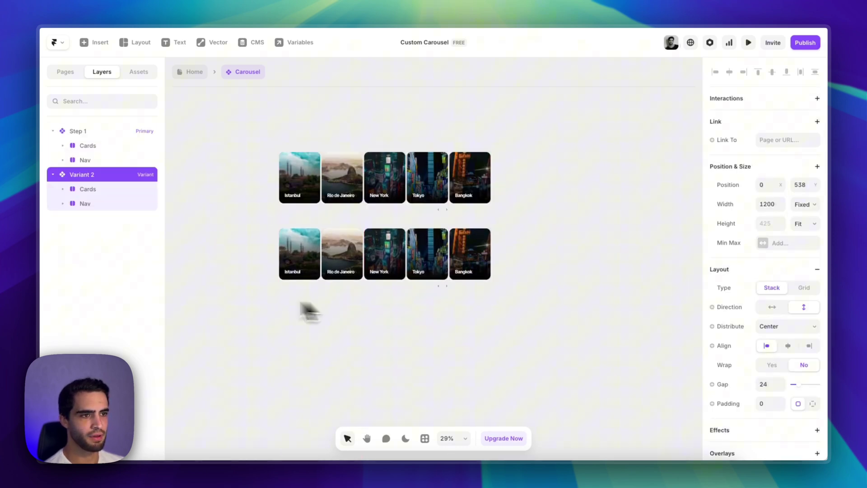
{"action": "left_click", "coordinate": [247, 296]}
{"action": "scroll", "coordinate": [310, 272], "scroll_direction": "up", "scroll_amount": 3}
{"action": "scroll", "coordinate": [381, 307], "scroll_direction": "down", "scroll_amount": 2}
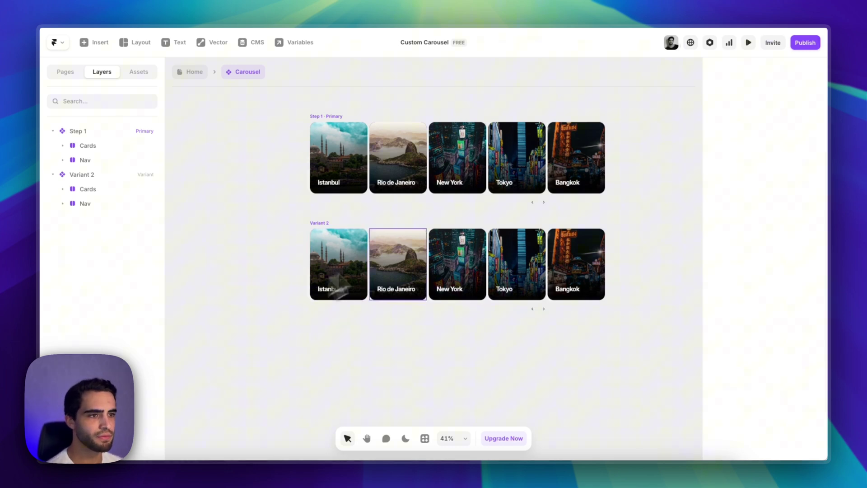
- Change the height sizing of Variant 2 to Fixed
{"action": "left_click", "coordinate": [370, 254]}
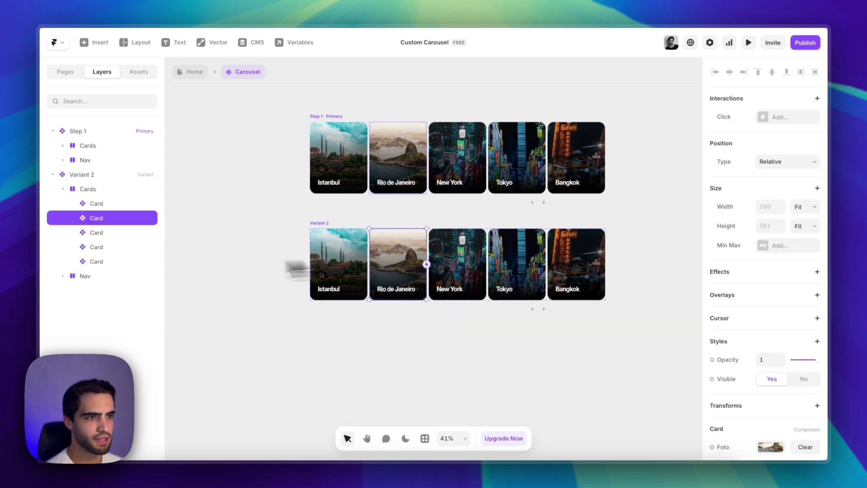
{"action": "left_click", "coordinate": [233, 262]}
{"action": "left_click", "coordinate": [319, 223]}
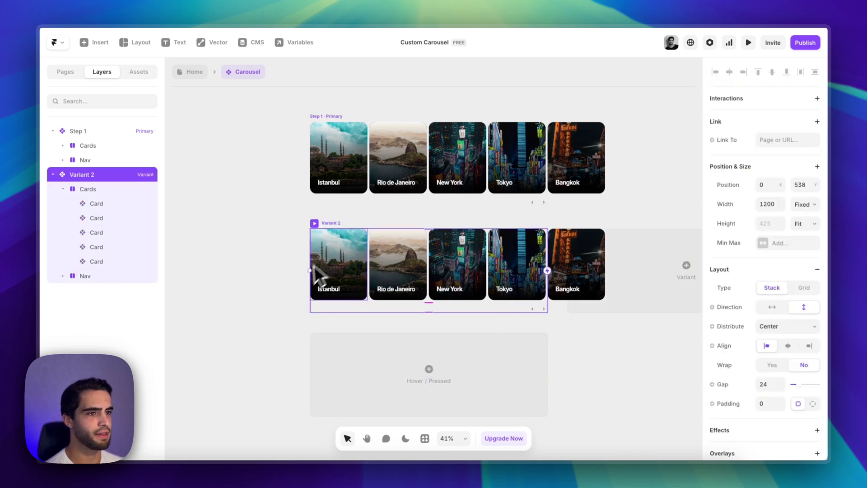
{"action": "left_click", "coordinate": [802, 224]}
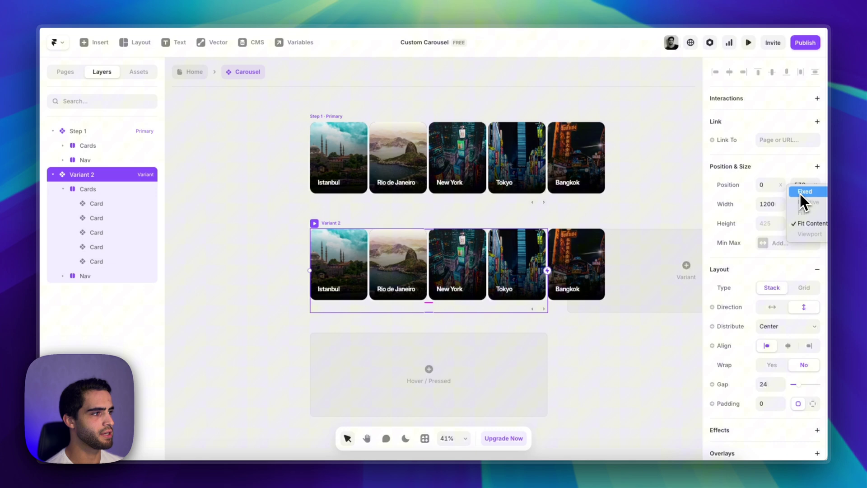
{"action": "left_click", "coordinate": [800, 194]}
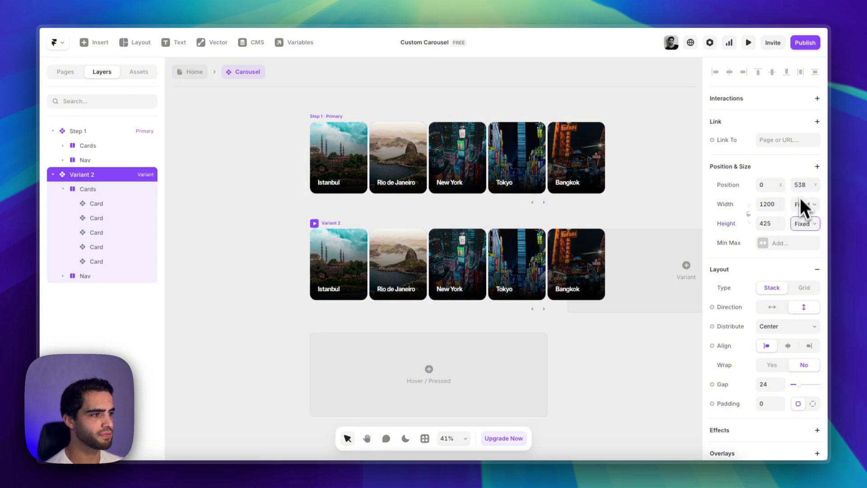
{"action": "scroll", "coordinate": [447, 304], "scroll_direction": "up", "scroll_amount": 1}
{"action": "scroll", "coordinate": [454, 312], "scroll_direction": "up", "scroll_amount": 1}
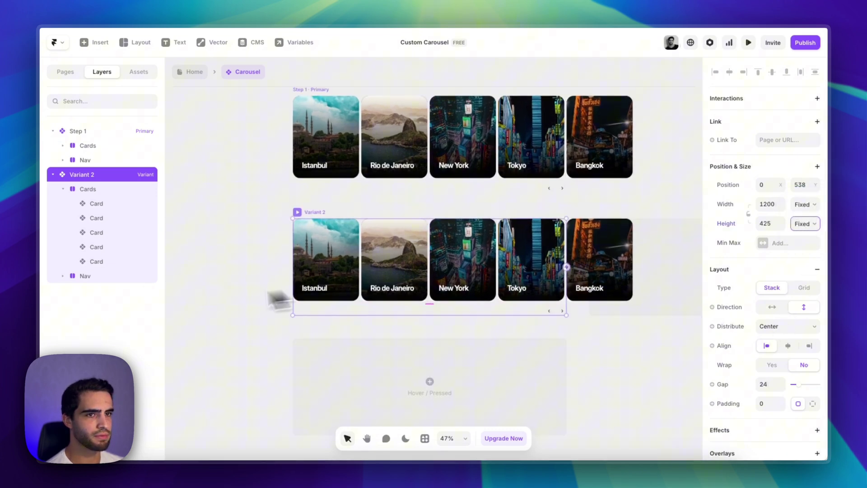
- Set the distribution of Variant 2's layout to End
{"action": "left_click", "coordinate": [782, 334]}
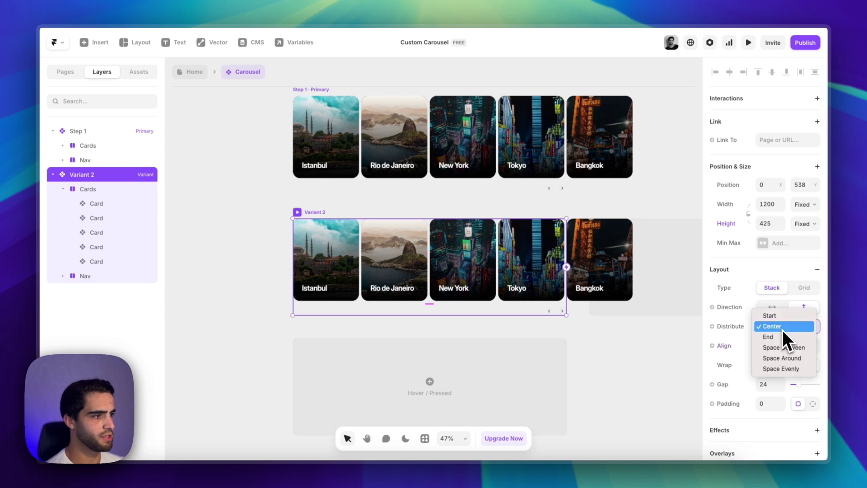
{"action": "left_click", "coordinate": [780, 336]}
{"action": "scroll", "coordinate": [502, 310], "scroll_direction": "up", "scroll_amount": 8}
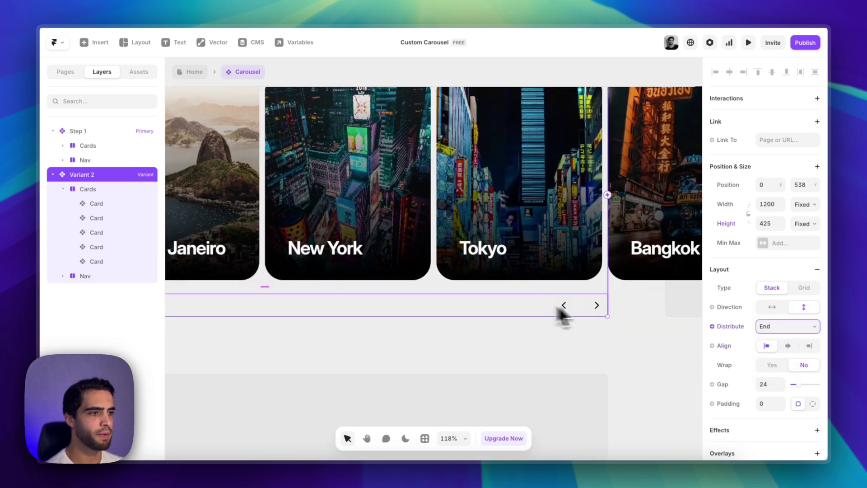
{"action": "scroll", "coordinate": [571, 305], "scroll_direction": "down", "scroll_amount": 8}
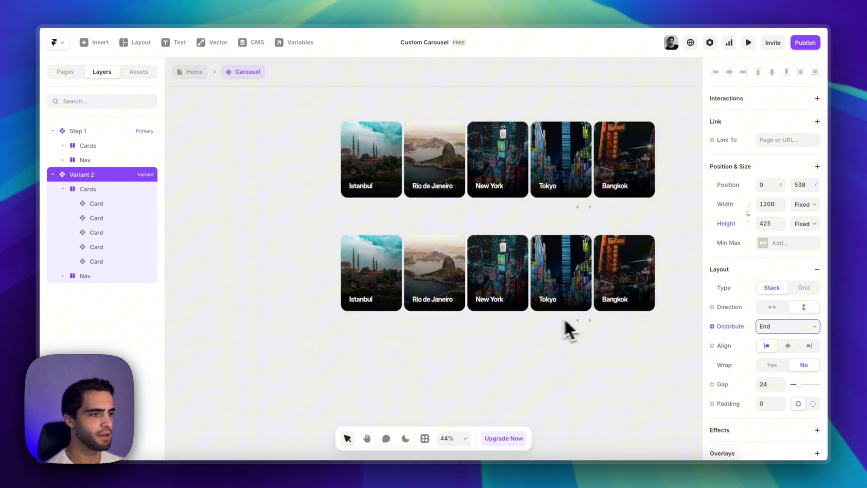
{"action": "left_click", "coordinate": [564, 318]}
- Change the position type of the Cards stack in Variant 2 to Absolute
{"action": "left_click", "coordinate": [404, 260]}
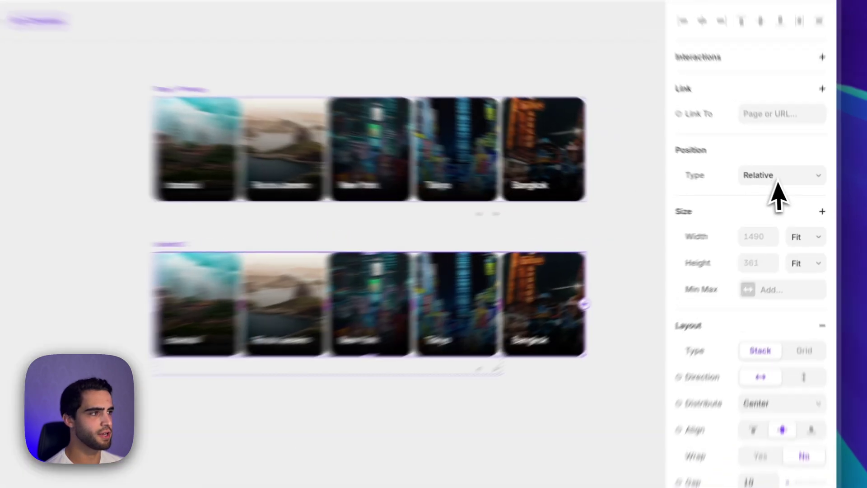
{"action": "left_click", "coordinate": [788, 185]}
{"action": "left_click", "coordinate": [780, 153]}
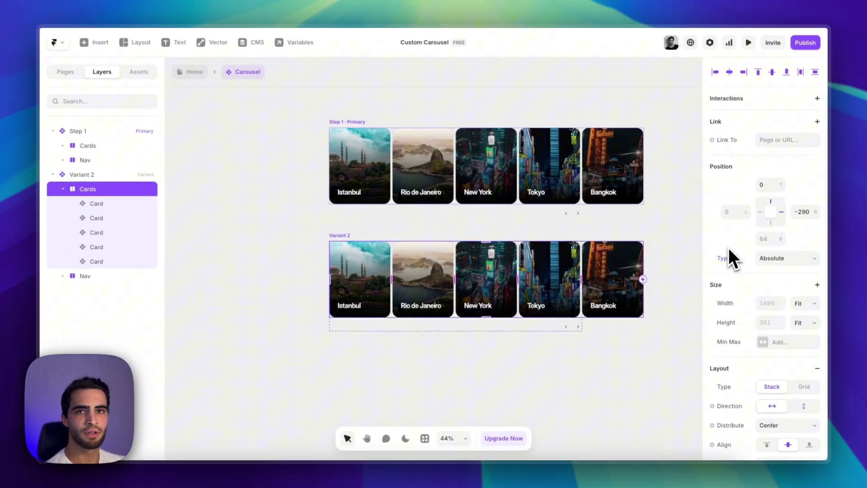
- Examine the width of the Istanbul card and the gap of the Cards stack in Variant 2
{"action": "left_click", "coordinate": [358, 281]}
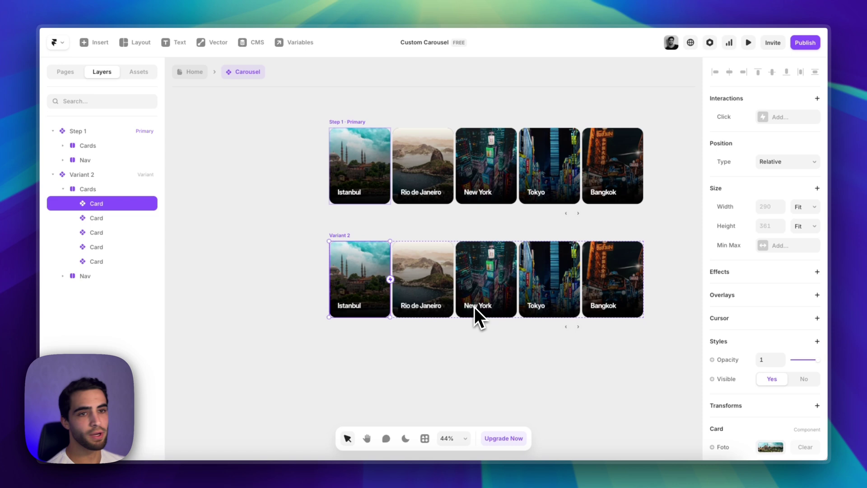
{"action": "scroll", "coordinate": [384, 265], "scroll_direction": "up", "scroll_amount": 5}
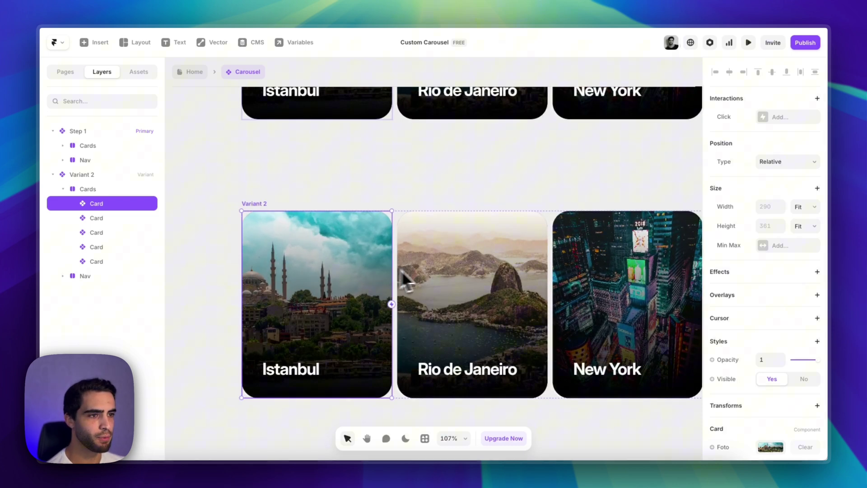
{"action": "left_click", "coordinate": [394, 258]}
{"action": "scroll", "coordinate": [394, 258], "scroll_direction": "down", "scroll_amount": 4}
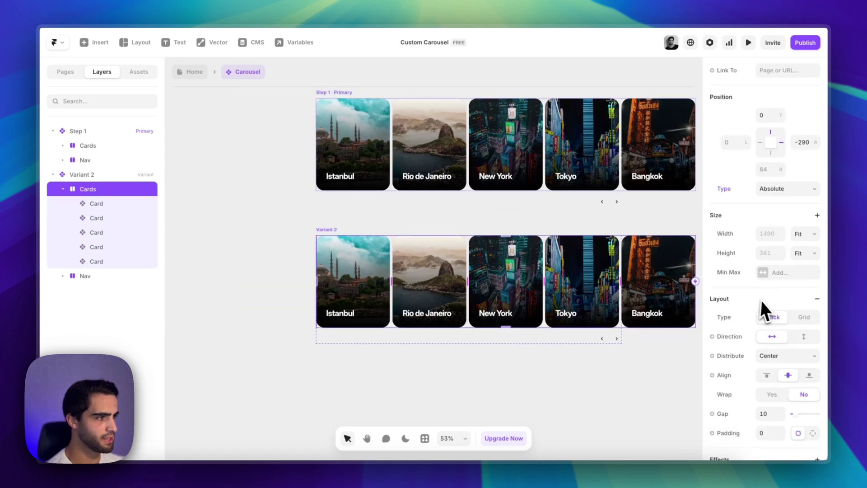
- Pin the Cards stack in Variant 2 by its left edge instead of its right, with a left offset of -300
{"action": "scroll", "coordinate": [761, 298], "scroll_direction": "down", "scroll_amount": 6}
{"action": "scroll", "coordinate": [765, 289], "scroll_direction": "up", "scroll_amount": 2}
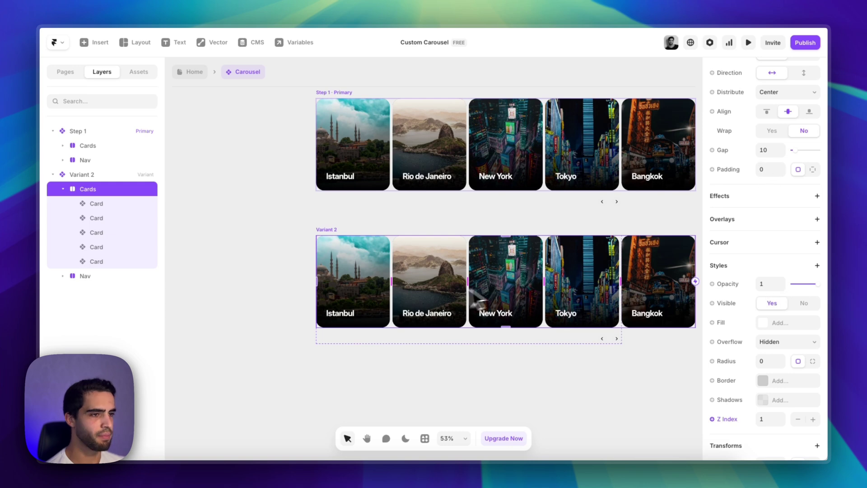
{"action": "scroll", "coordinate": [416, 295], "scroll_direction": "down", "scroll_amount": 3}
{"action": "scroll", "coordinate": [370, 314], "scroll_direction": "up", "scroll_amount": 3}
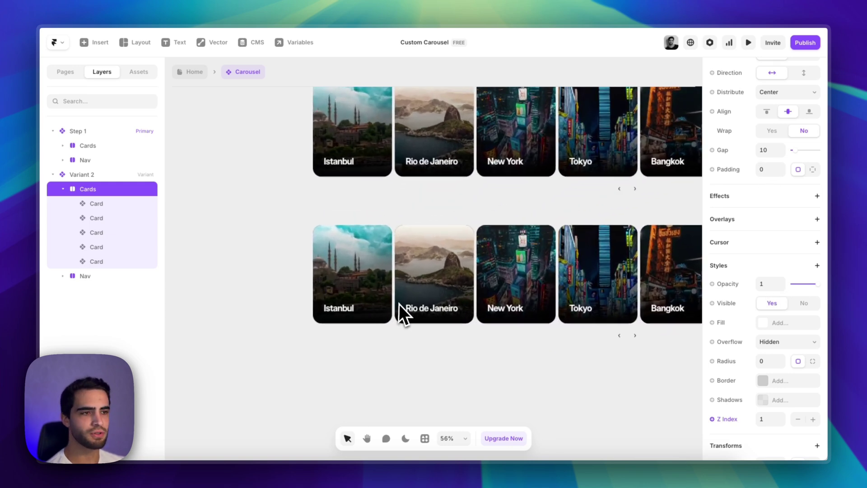
{"action": "scroll", "coordinate": [774, 255], "scroll_direction": "up", "scroll_amount": 5}
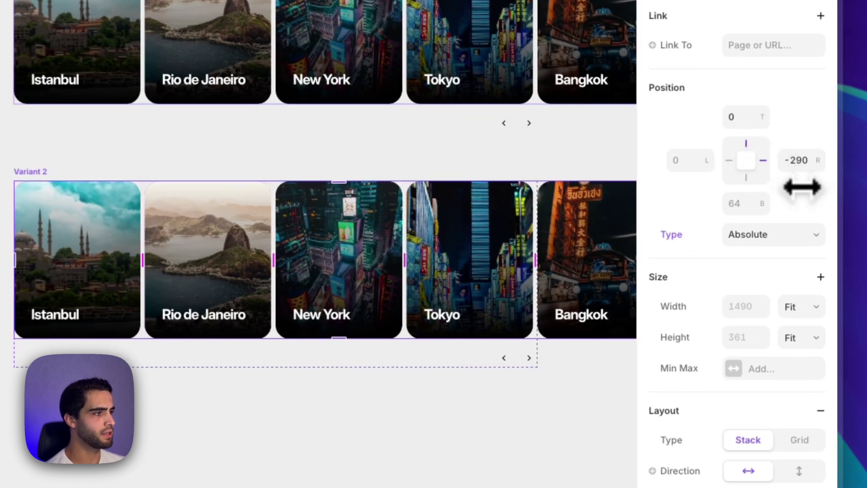
{"action": "left_click", "coordinate": [762, 160]}
{"action": "left_click", "coordinate": [691, 160]}
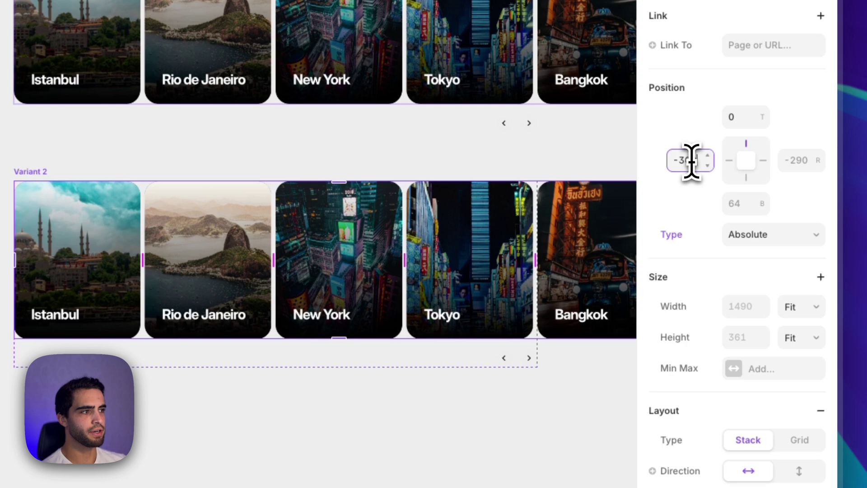
{"action": "key", "text": "Return"}
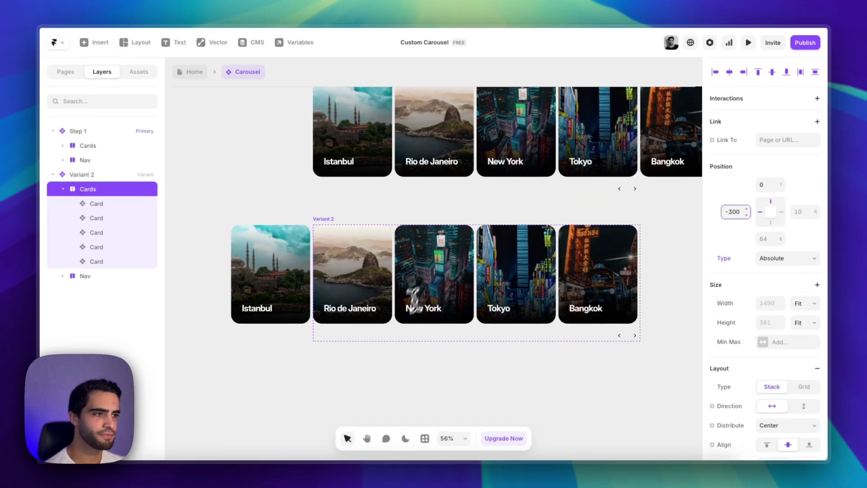
- Add a third carousel variant based on Variant 2 and place it directly below Variant 2
{"action": "scroll", "coordinate": [321, 290], "scroll_direction": "down", "scroll_amount": 5}
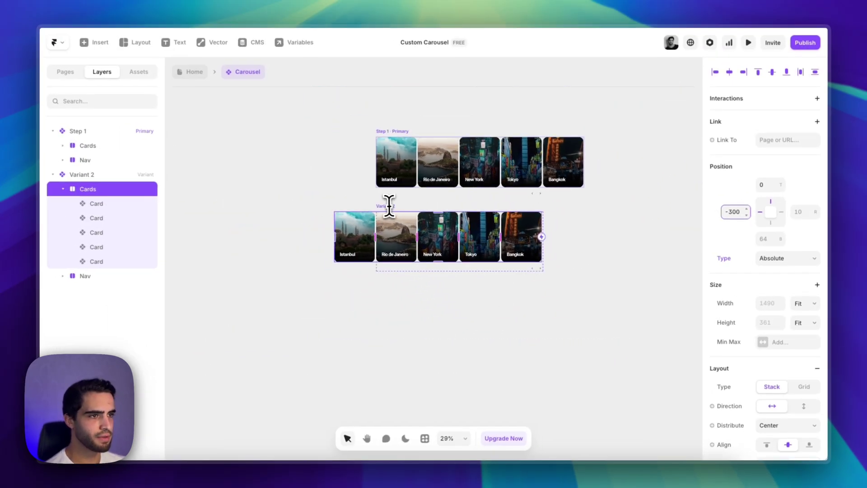
{"action": "left_click", "coordinate": [384, 203]}
{"action": "left_click", "coordinate": [624, 244]}
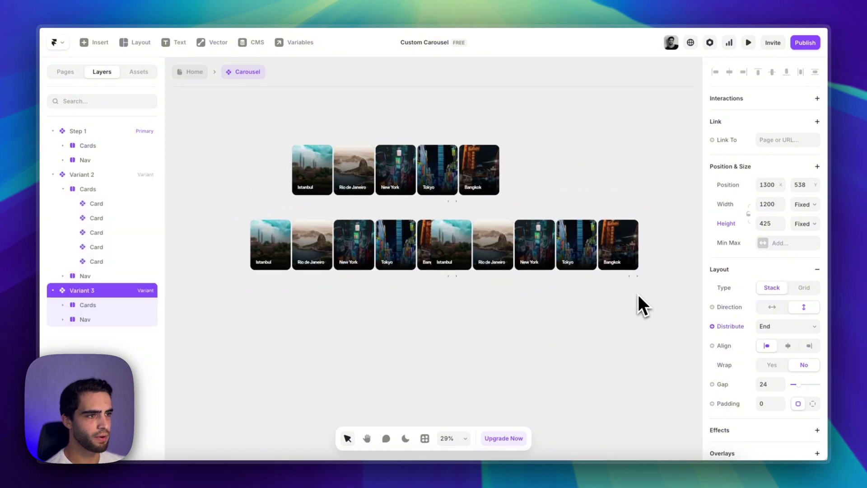
{"action": "left_click_drag", "start_coordinate": [555, 194], "coordinate": [374, 268]}
- Rename Variant 2 as Step 2 and Variant 3 as Step 3
{"action": "double_click", "coordinate": [89, 174]}
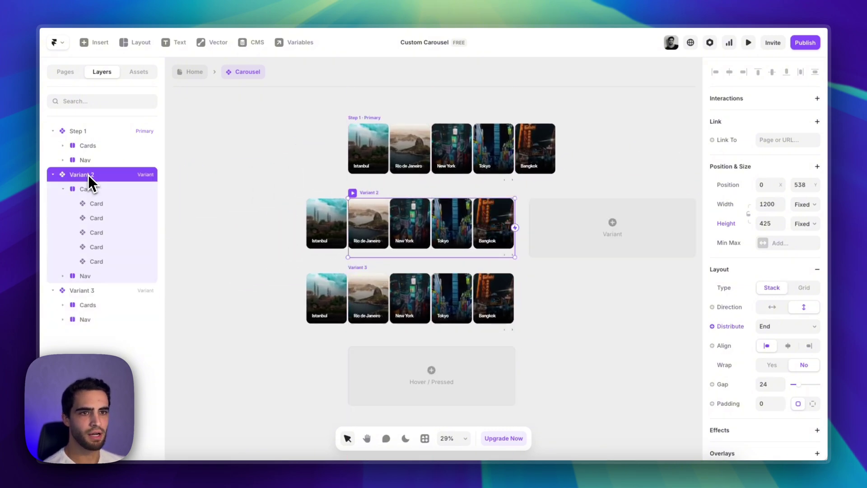
{"action": "type", "text": "Step 2"}
{"action": "key", "text": "Return"}
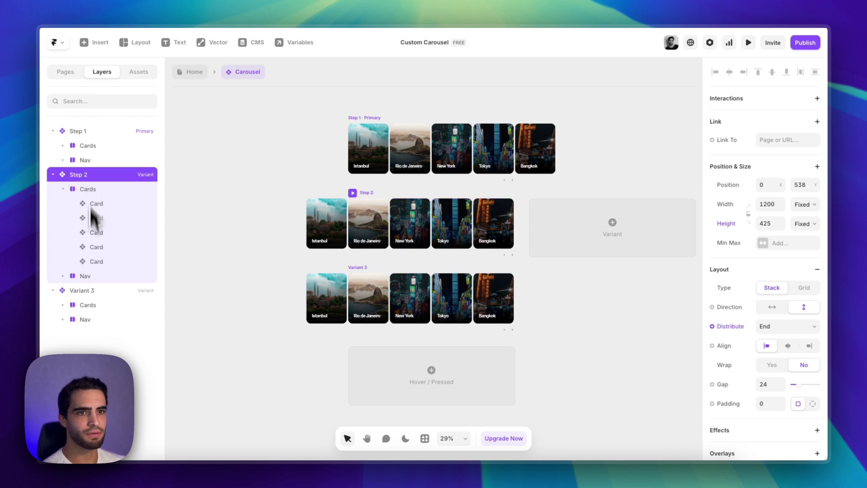
{"action": "left_click", "coordinate": [88, 294]}
{"action": "double_click", "coordinate": [91, 294]}
{"action": "type", "text": "Step 3"}
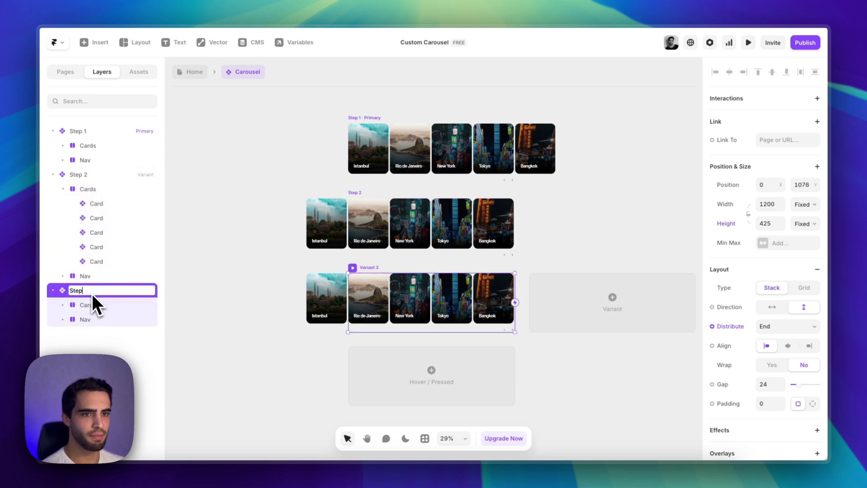
{"action": "key", "text": "Return"}
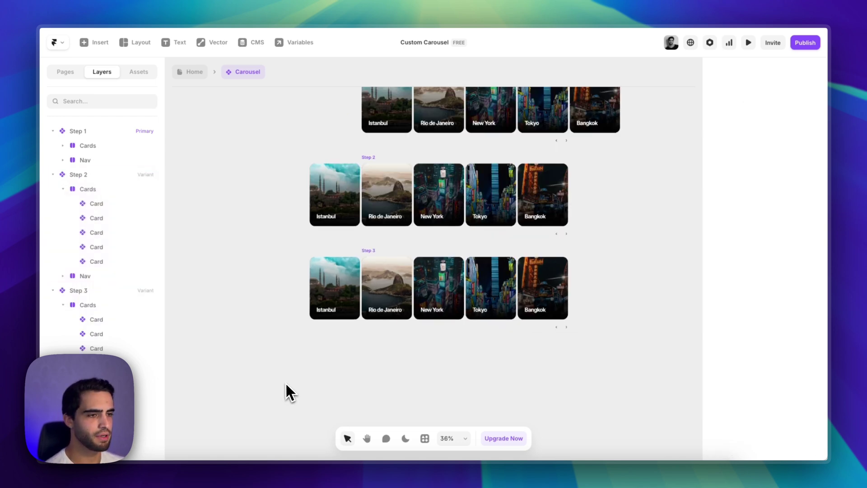
- Set the left offset of the Cards stack in Step 3 to -600
{"action": "left_click", "coordinate": [411, 294]}
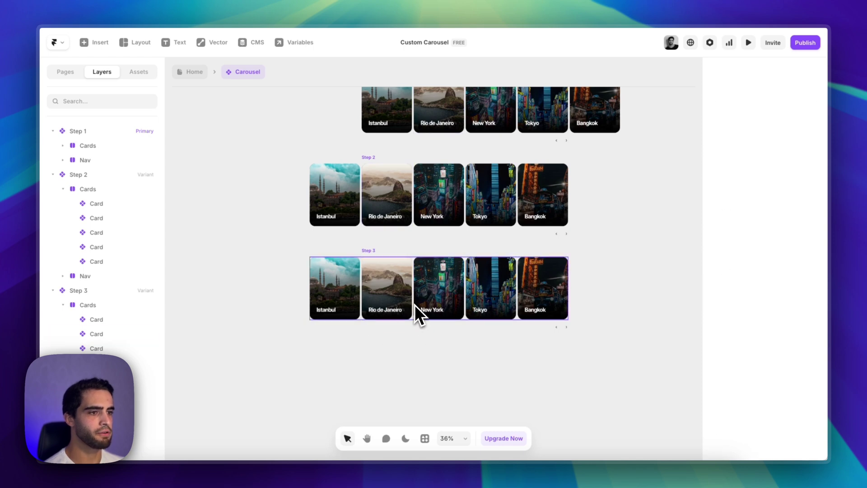
{"action": "left_click", "coordinate": [414, 304]}
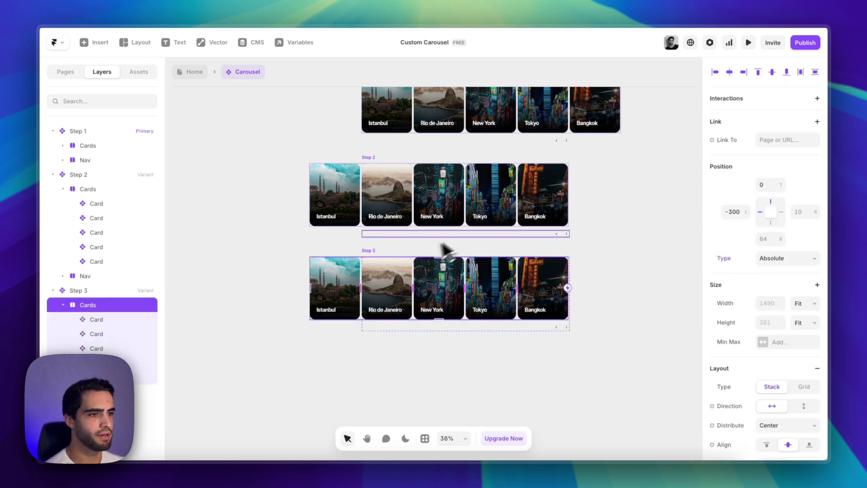
{"action": "left_click", "coordinate": [732, 212]}
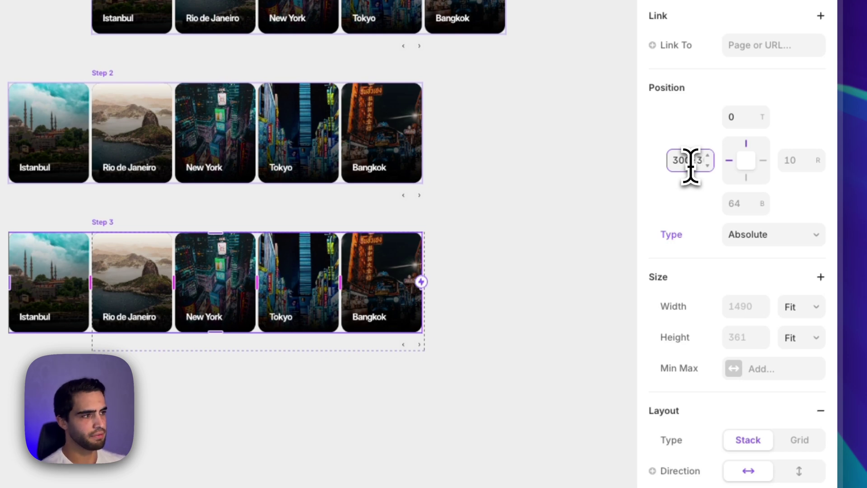
{"action": "key", "text": "Return"}
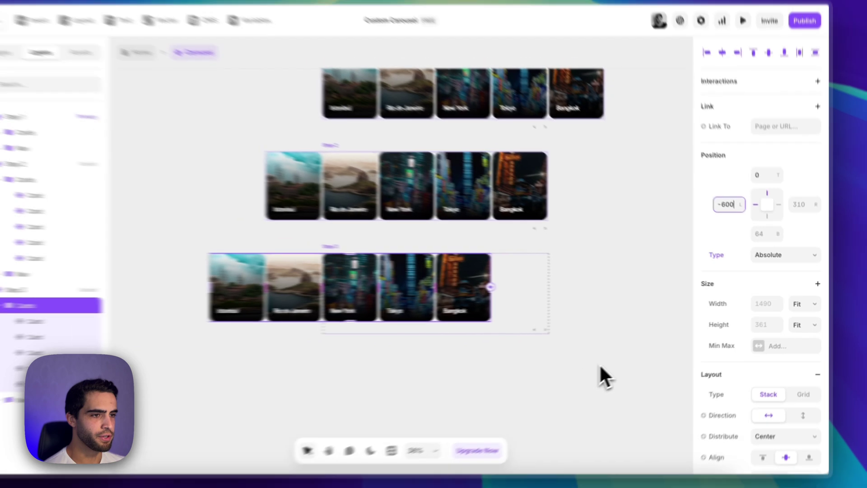
{"action": "left_click", "coordinate": [498, 392]}
- Connect the right nav arrow in Step 1 to the Step 2 variant with a Click interaction
{"action": "scroll", "coordinate": [85, 419], "scroll_direction": "down", "scroll_amount": 5}
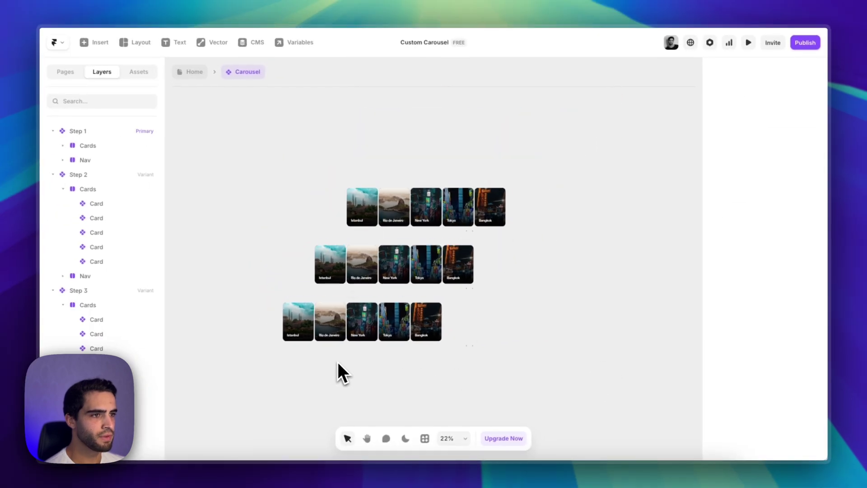
{"action": "scroll", "coordinate": [158, 393], "scroll_direction": "up", "scroll_amount": 2}
{"action": "scroll", "coordinate": [395, 316], "scroll_direction": "up", "scroll_amount": 3}
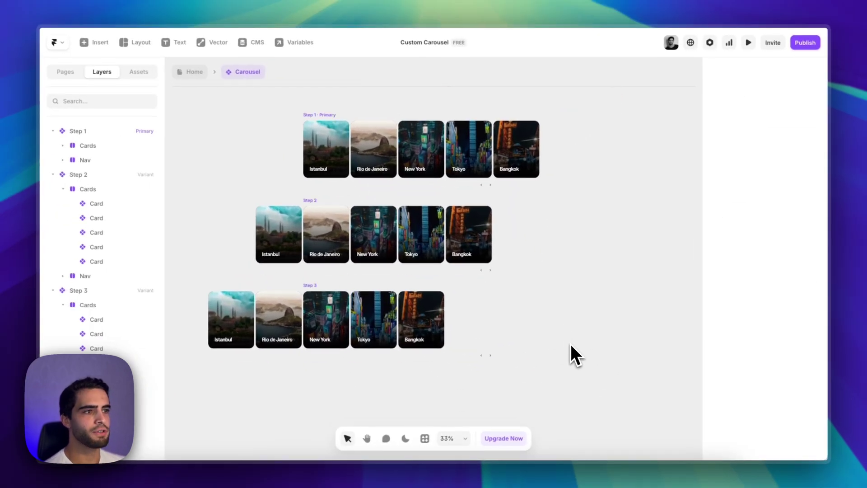
{"action": "scroll", "coordinate": [570, 343], "scroll_direction": "left", "scroll_amount": 1}
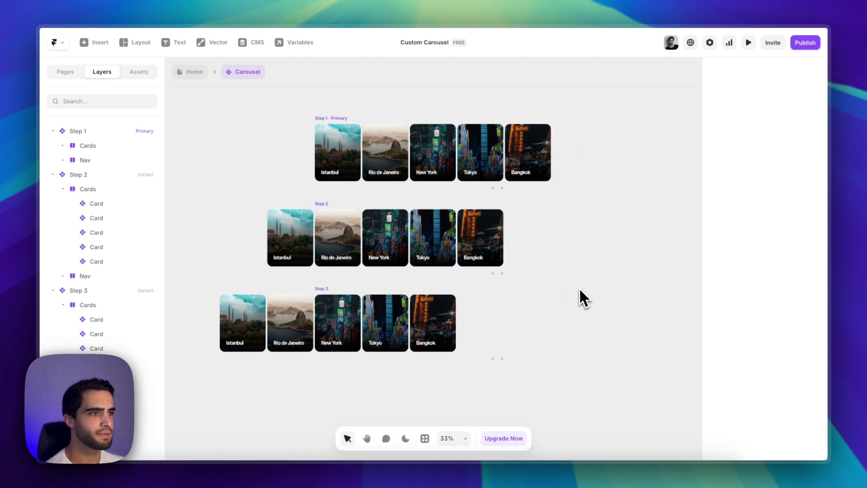
{"action": "scroll", "coordinate": [551, 274], "scroll_direction": "up", "scroll_amount": 3}
{"action": "scroll", "coordinate": [541, 270], "scroll_direction": "down", "scroll_amount": 3}
{"action": "scroll", "coordinate": [542, 270], "scroll_direction": "left", "scroll_amount": 1}
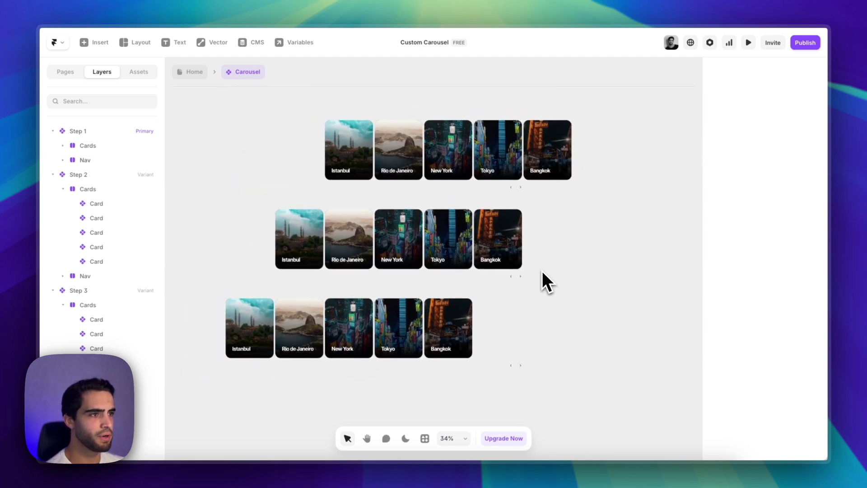
{"action": "left_click", "coordinate": [527, 190]}
{"action": "key", "text": "l"}
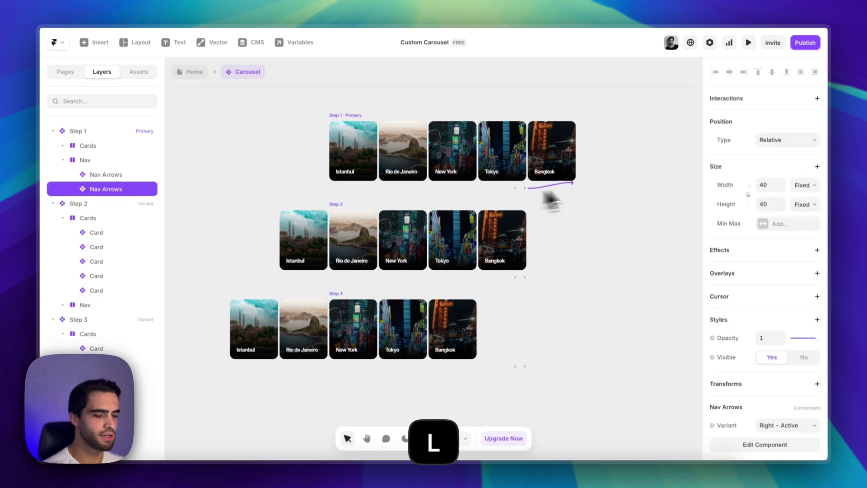
{"action": "left_click", "coordinate": [409, 237]}
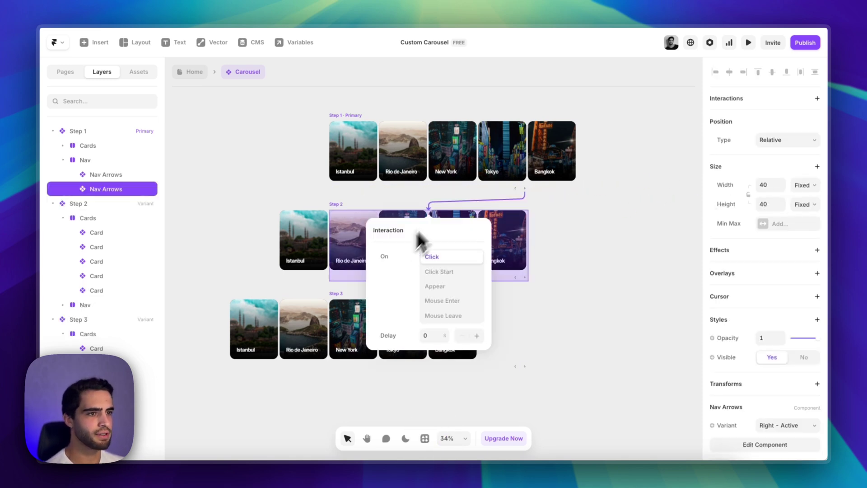
{"action": "left_click", "coordinate": [606, 283]}
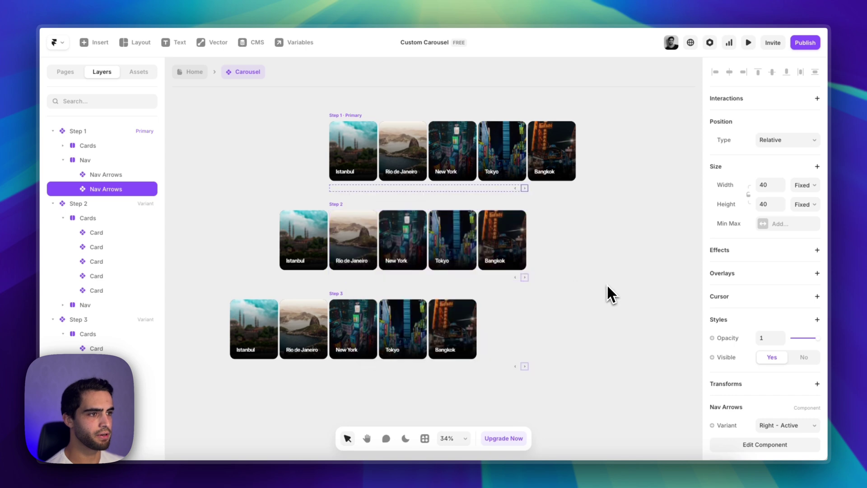
{"action": "left_click", "coordinate": [606, 283]}
- Change the target variant of the Click interaction on Step 2's right nav arrow to Step 3
{"action": "left_click", "coordinate": [525, 277]}
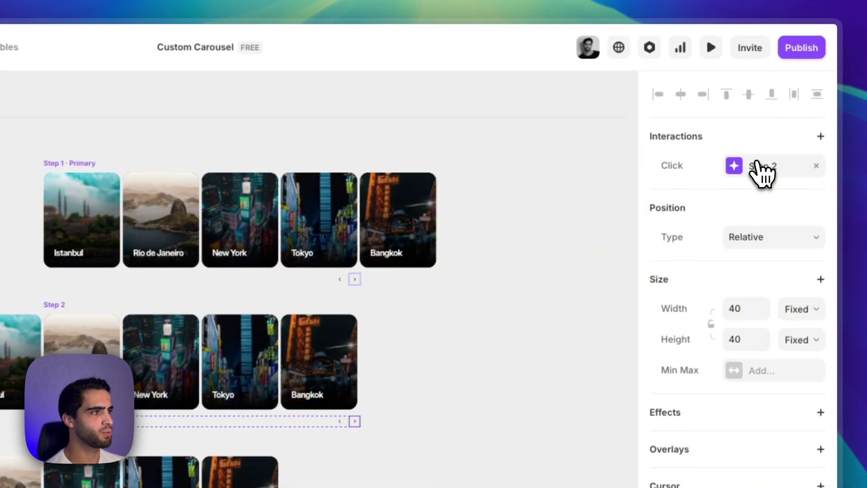
{"action": "left_click", "coordinate": [775, 117]}
{"action": "left_click", "coordinate": [661, 202]}
{"action": "left_click", "coordinate": [565, 318]}
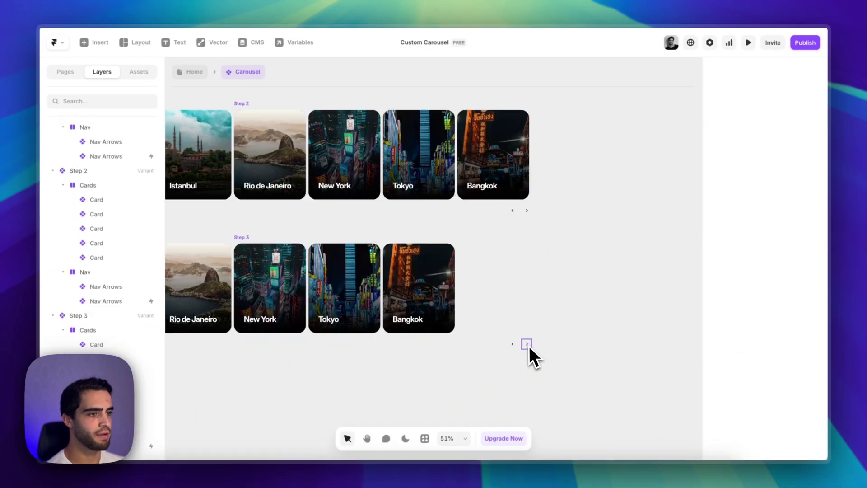
- Remove the Click interaction from the right nav arrow in Step 3
{"action": "left_click", "coordinate": [528, 345]}
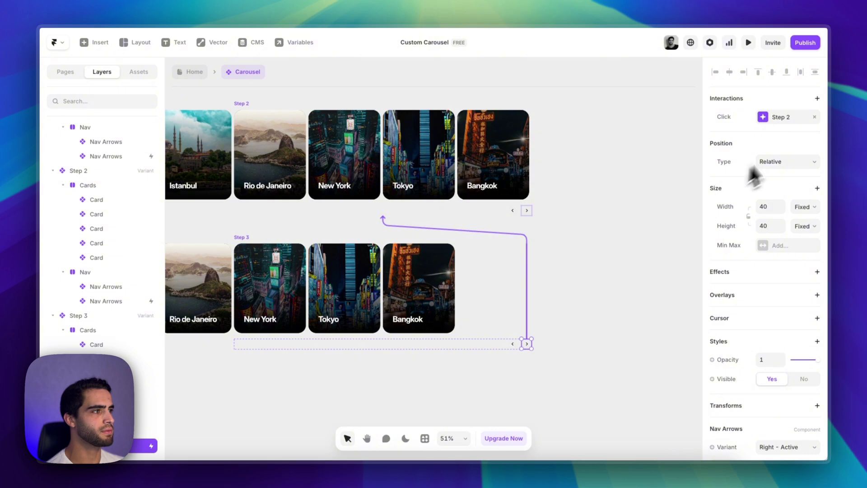
{"action": "left_click", "coordinate": [814, 117]}
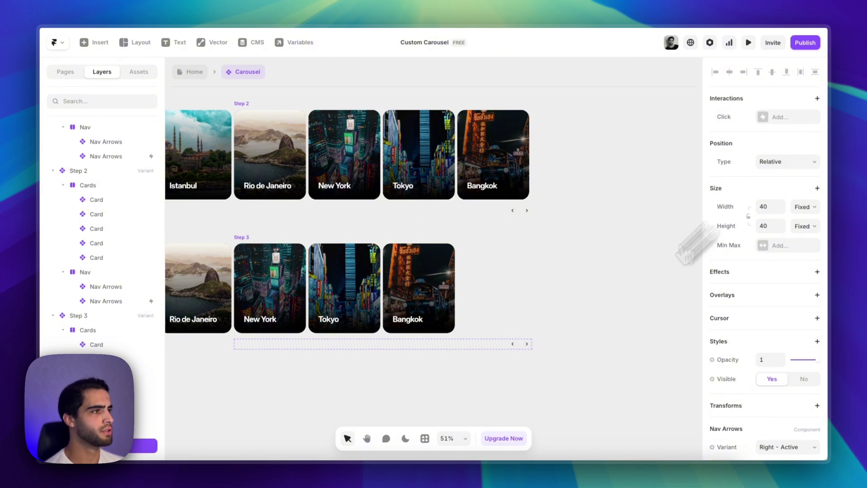
{"action": "left_click", "coordinate": [602, 322]}
- Connect the left nav arrow in Step 3 back to the Step 2 variant
{"action": "scroll", "coordinate": [472, 377], "scroll_direction": "down", "scroll_amount": 5}
{"action": "scroll", "coordinate": [492, 372], "scroll_direction": "up", "scroll_amount": 3}
{"action": "left_click", "coordinate": [492, 370]}
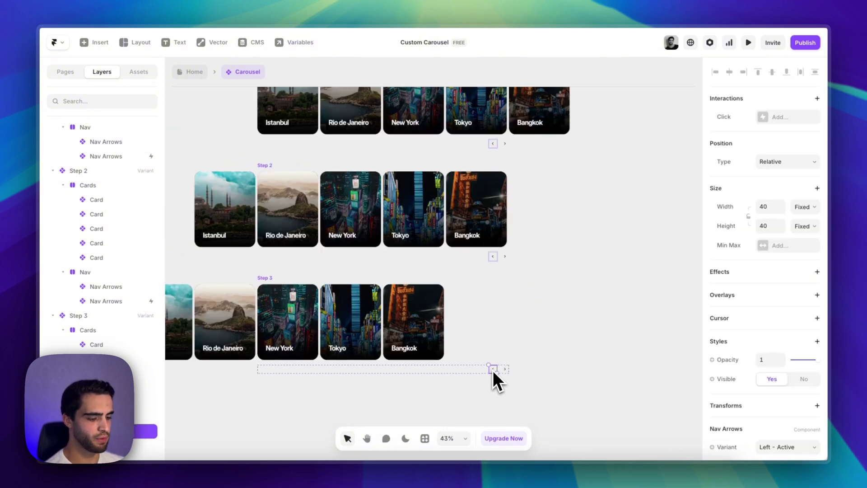
{"action": "left_click_drag", "start_coordinate": [497, 373], "coordinate": [451, 253]}
{"action": "left_click", "coordinate": [602, 267]}
- Connect the left nav arrow in Step 2 back to the Step 1 variant
{"action": "scroll", "coordinate": [591, 325], "scroll_direction": "up", "scroll_amount": 2}
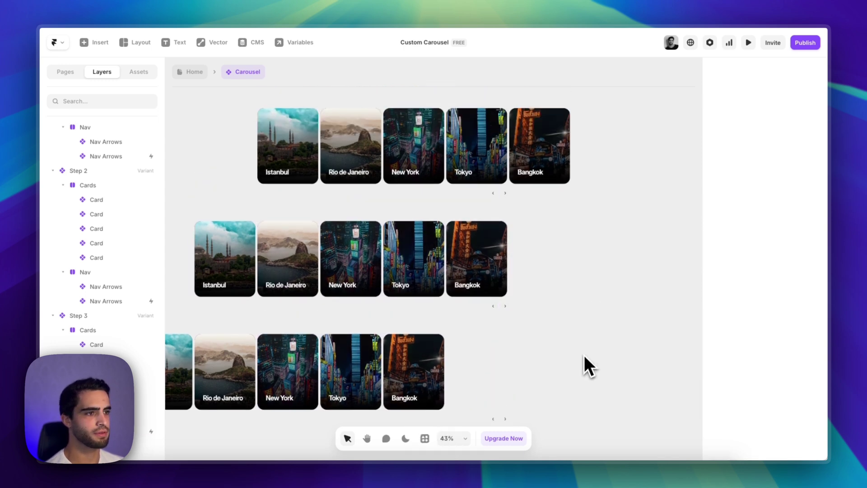
{"action": "left_click", "coordinate": [497, 305]}
{"action": "left_click_drag", "start_coordinate": [497, 305], "coordinate": [374, 153]}
{"action": "left_click", "coordinate": [605, 274]}
- Switch the canvas to dark mode and set the left nav arrow in Step 1 to the Left - Inactive variant
{"action": "scroll", "coordinate": [585, 280], "scroll_direction": "down", "scroll_amount": 3}
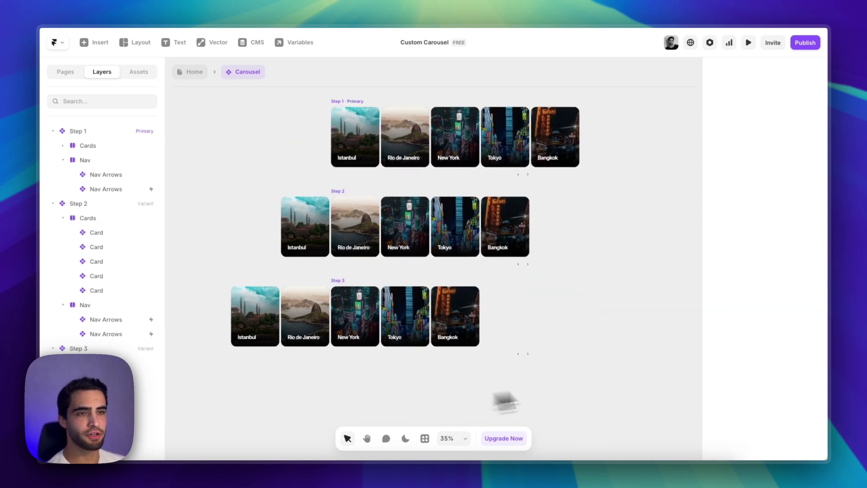
{"action": "left_click", "coordinate": [407, 438]}
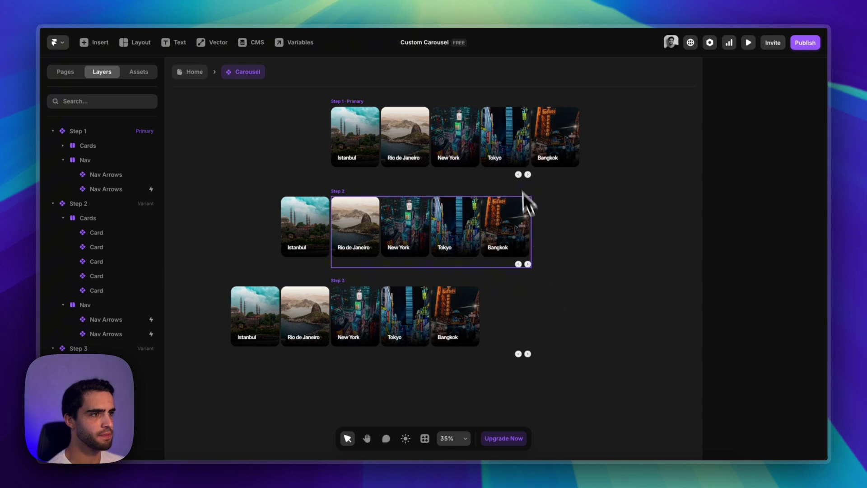
{"action": "left_click", "coordinate": [519, 176]}
{"action": "scroll", "coordinate": [768, 364], "scroll_direction": "down", "scroll_amount": 2}
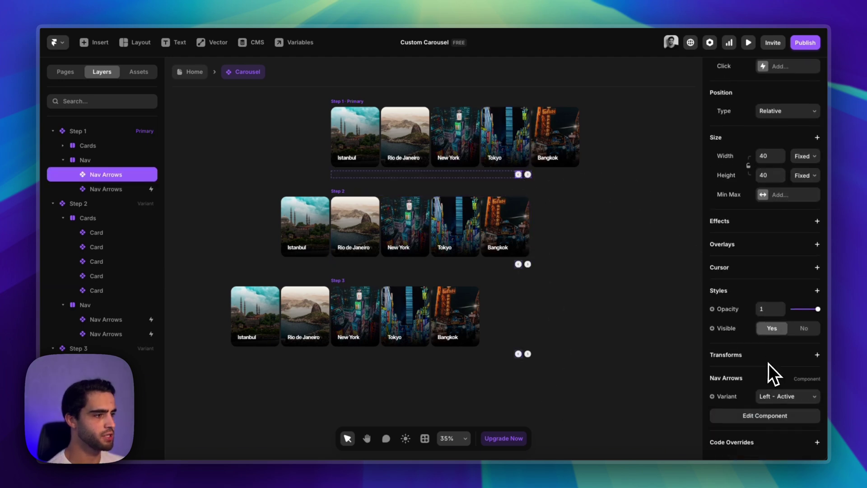
{"action": "scroll", "coordinate": [527, 152], "scroll_direction": "up", "scroll_amount": 6}
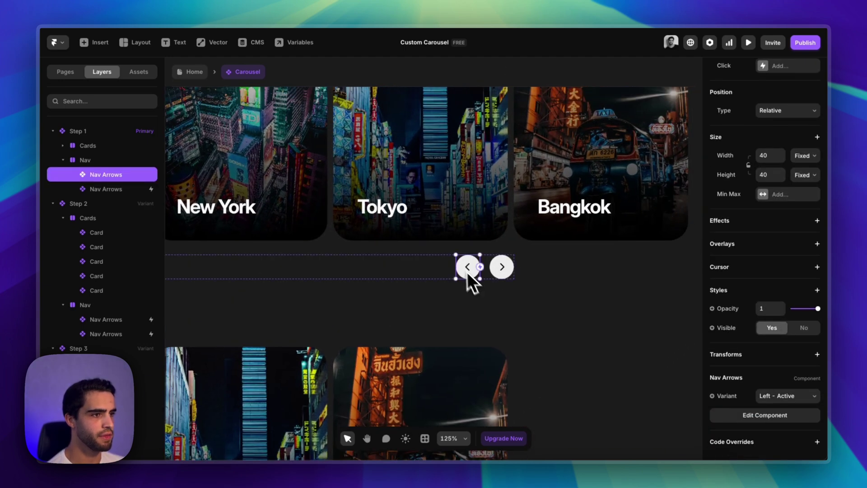
{"action": "scroll", "coordinate": [778, 253], "scroll_direction": "up", "scroll_amount": 3}
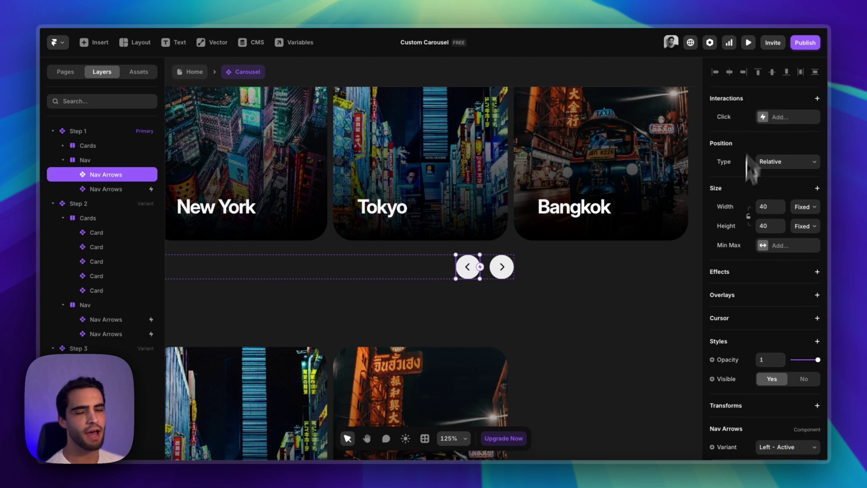
{"action": "scroll", "coordinate": [773, 250], "scroll_direction": "down", "scroll_amount": 2}
{"action": "left_click", "coordinate": [804, 403]}
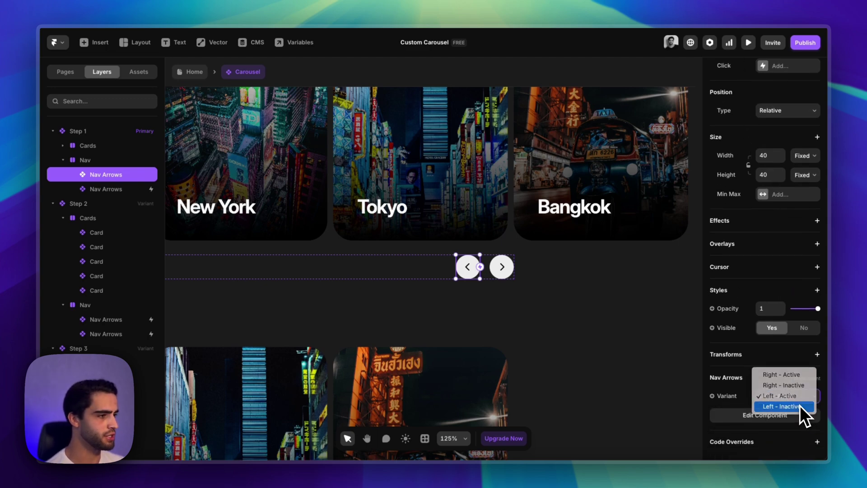
{"action": "left_click", "coordinate": [799, 407]}
{"action": "scroll", "coordinate": [459, 358], "scroll_direction": "down", "scroll_amount": 4}
{"action": "scroll", "coordinate": [474, 328], "scroll_direction": "down", "scroll_amount": 3}
{"action": "scroll", "coordinate": [480, 388], "scroll_direction": "up", "scroll_amount": 5}
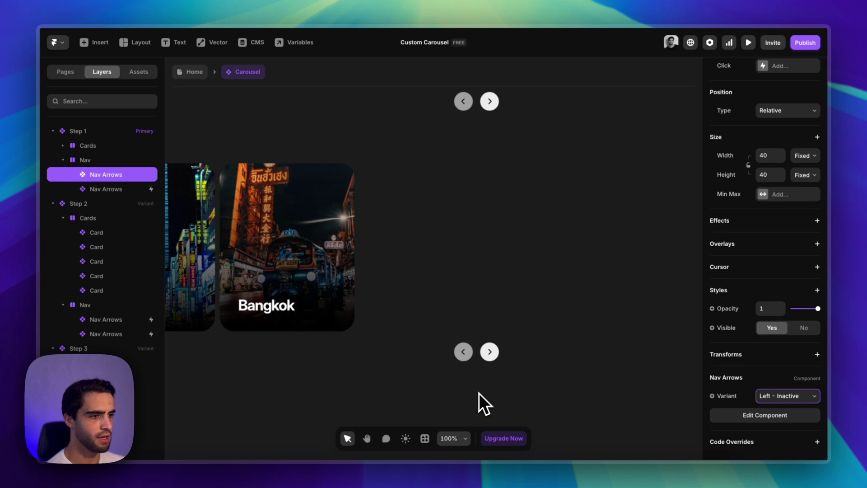
- Set the right nav arrow in Step 3 to the Right - Inactive variant
{"action": "left_click", "coordinate": [493, 344]}
{"action": "scroll", "coordinate": [763, 408], "scroll_direction": "down", "scroll_amount": 2}
{"action": "left_click", "coordinate": [780, 399]}
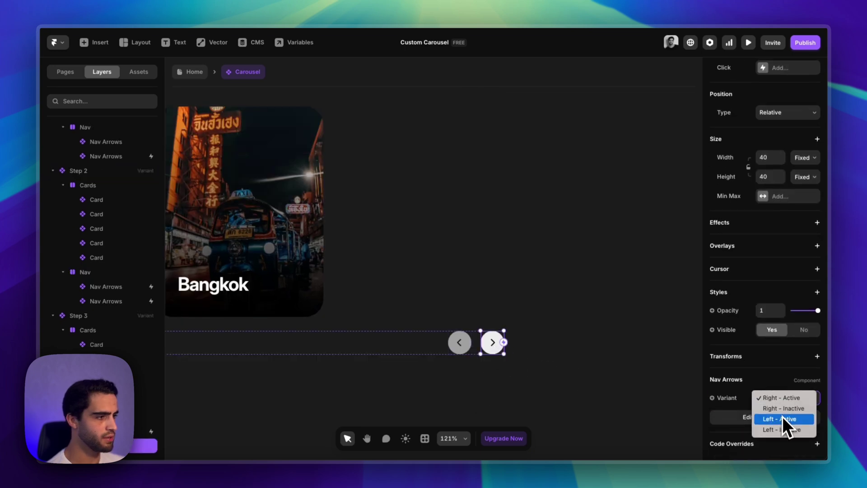
{"action": "left_click", "coordinate": [677, 409]}
{"action": "scroll", "coordinate": [601, 399], "scroll_direction": "down", "scroll_amount": 5}
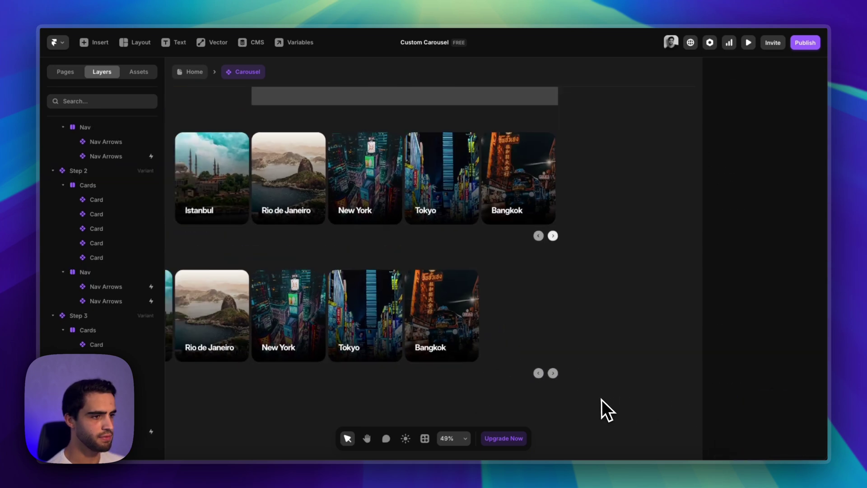
{"action": "scroll", "coordinate": [598, 399], "scroll_direction": "up", "scroll_amount": 1}
{"action": "scroll", "coordinate": [534, 251], "scroll_direction": "down", "scroll_amount": 2}
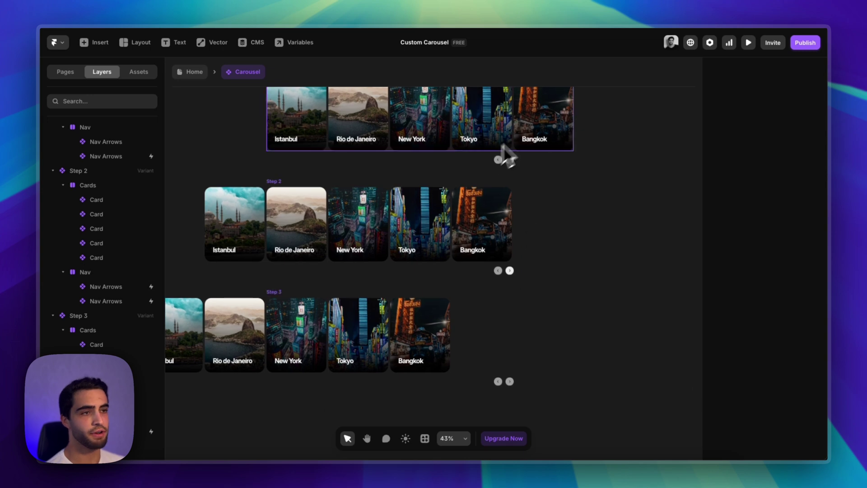
- Set the left nav arrows in Step 2 and Step 3 to the Left - Active variant
{"action": "scroll", "coordinate": [517, 203], "scroll_direction": "down", "scroll_amount": 1}
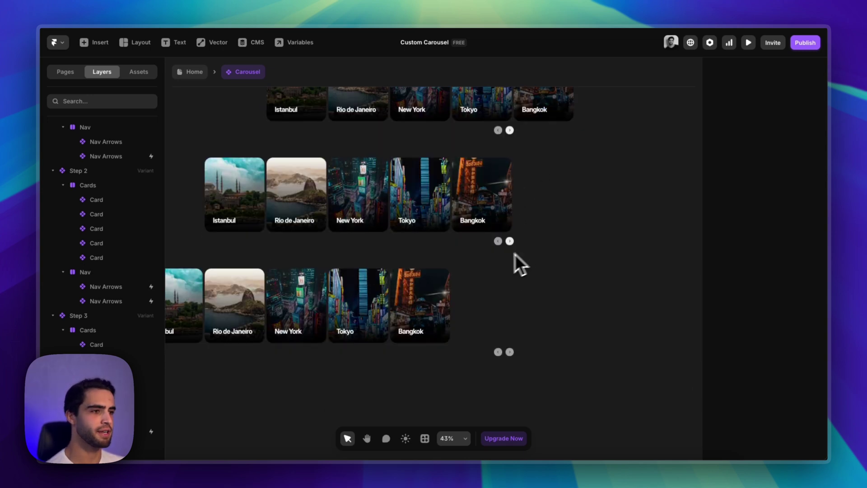
{"action": "scroll", "coordinate": [497, 267], "scroll_direction": "up", "scroll_amount": 4}
{"action": "scroll", "coordinate": [465, 257], "scroll_direction": "down", "scroll_amount": 3}
{"action": "scroll", "coordinate": [470, 225], "scroll_direction": "up", "scroll_amount": 1}
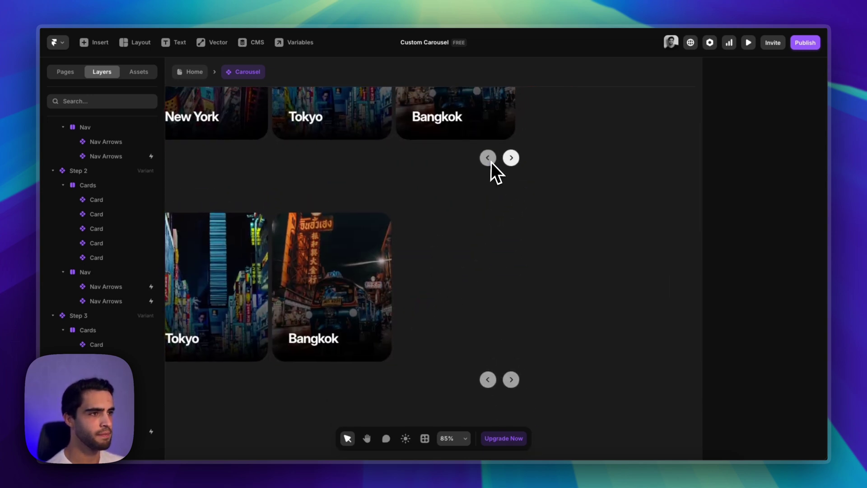
{"action": "left_click", "coordinate": [488, 158]}
{"action": "left_click", "coordinate": [488, 379], "text": "shift"}
{"action": "left_click", "coordinate": [789, 380]}
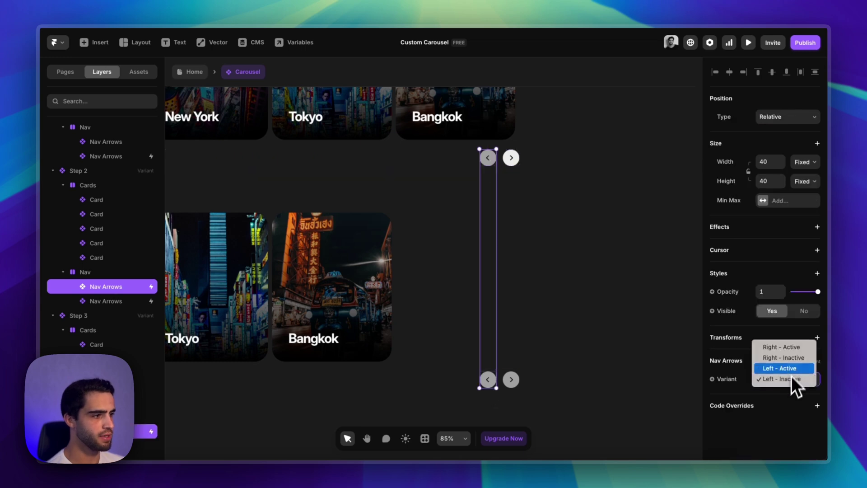
{"action": "left_click", "coordinate": [789, 368]}
{"action": "left_click", "coordinate": [562, 380]}
{"action": "scroll", "coordinate": [562, 379], "scroll_direction": "down", "scroll_amount": 4}
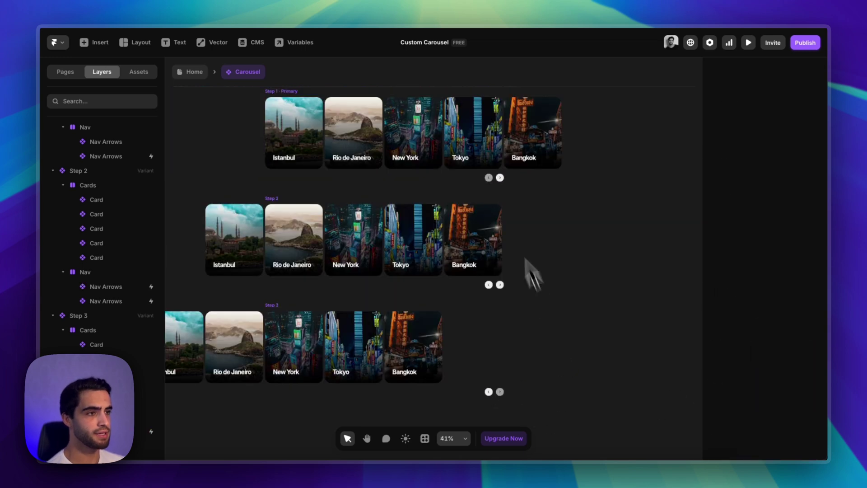
- Add Pointer Events set to None on the left nav arrow in Step 1 and the right nav arrow in Step 3
{"action": "scroll", "coordinate": [490, 178], "scroll_direction": "up", "scroll_amount": 3}
{"action": "scroll", "coordinate": [489, 179], "scroll_direction": "down", "scroll_amount": 3}
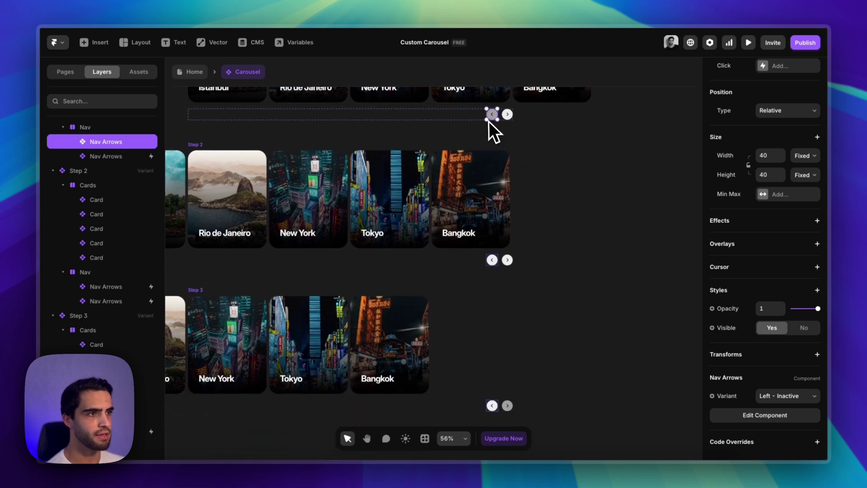
{"action": "left_click", "coordinate": [510, 407], "text": "shift"}
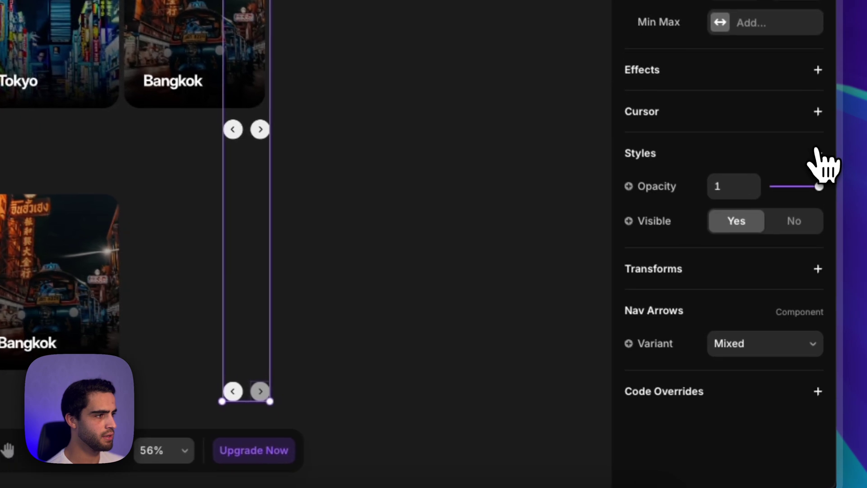
{"action": "left_click", "coordinate": [817, 273]}
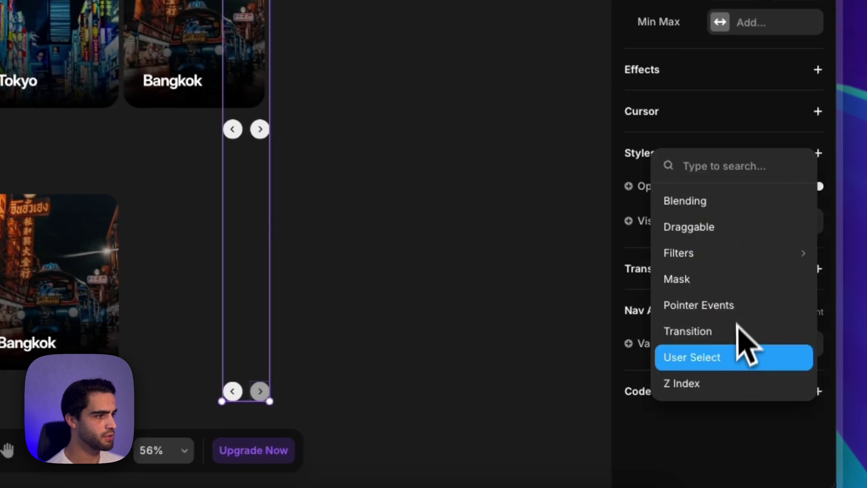
{"action": "left_click", "coordinate": [739, 305]}
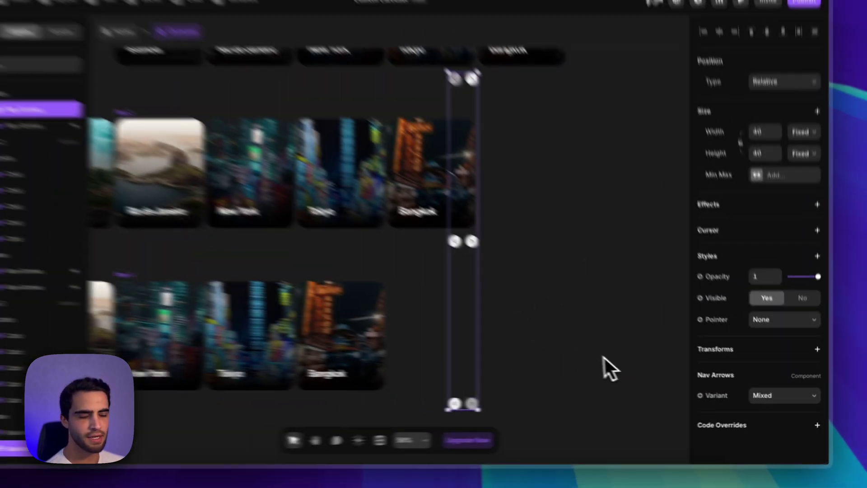
- Clear the inherited Pointer setting from the left nav arrows in Step 2 and Step 3
{"action": "scroll", "coordinate": [605, 358], "scroll_direction": "down", "scroll_amount": 3}
{"action": "left_click", "coordinate": [463, 171]}
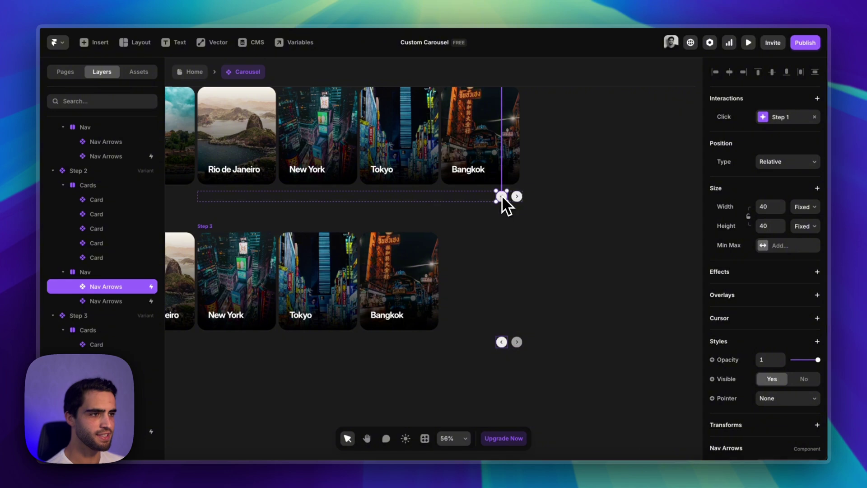
{"action": "left_click", "coordinate": [502, 342], "text": "shift"}
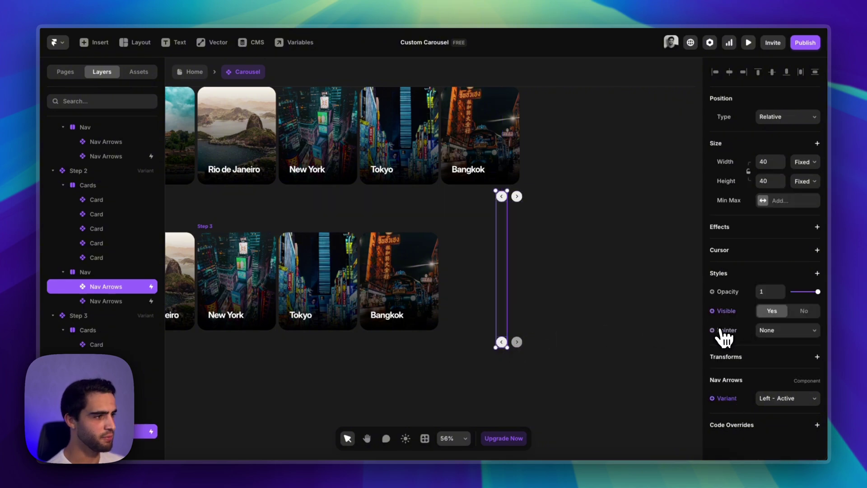
{"action": "right_click", "coordinate": [721, 332]}
{"action": "left_click", "coordinate": [738, 373]}
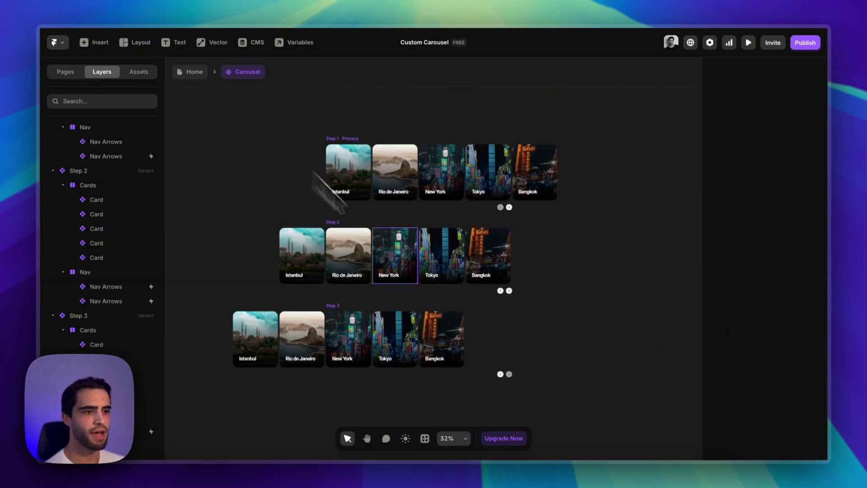
- Switch the canvas back to light mode and open the Home page in preview
{"action": "left_click", "coordinate": [407, 437]}
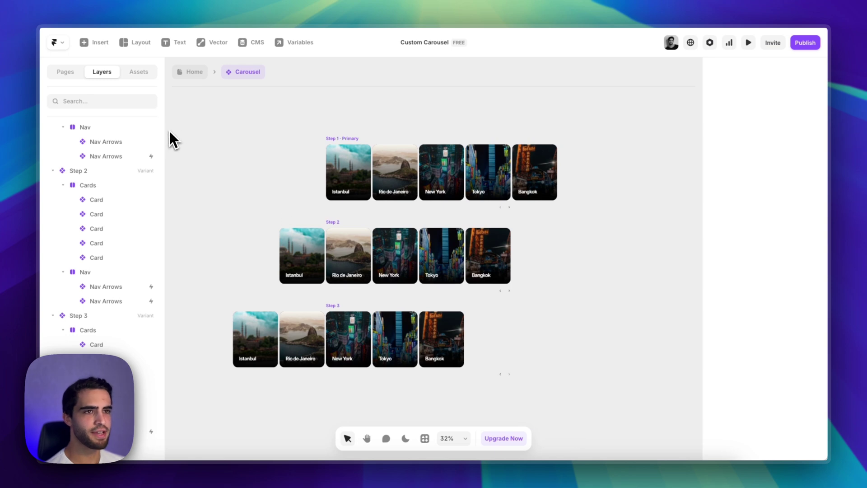
{"action": "left_click", "coordinate": [185, 73]}
{"action": "left_click", "coordinate": [223, 90]}
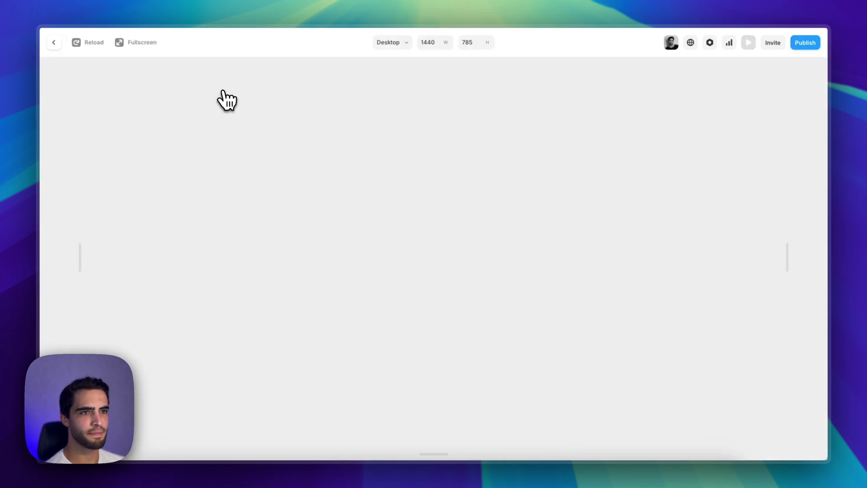
- Test the carousel in the preview by moving forward to the last step and back to the first with the nav arrows
{"action": "scroll", "coordinate": [586, 219], "scroll_direction": "down", "scroll_amount": 3}
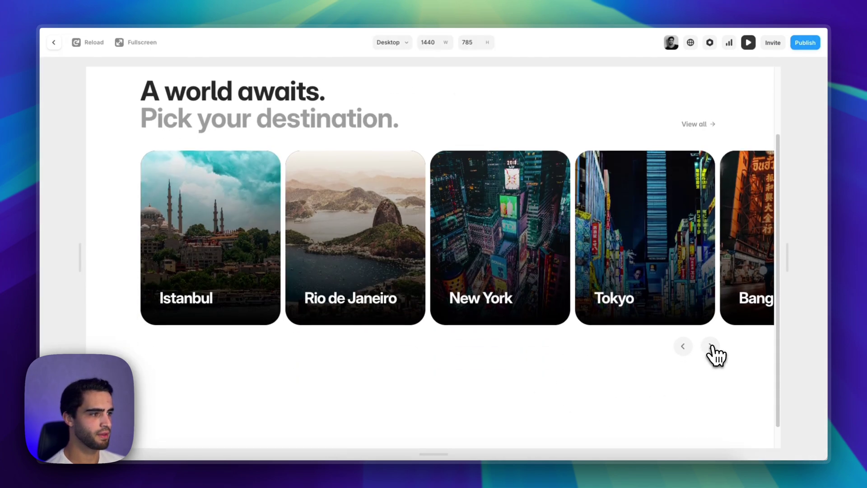
{"action": "left_click", "coordinate": [710, 346]}
{"action": "left_click", "coordinate": [710, 345]}
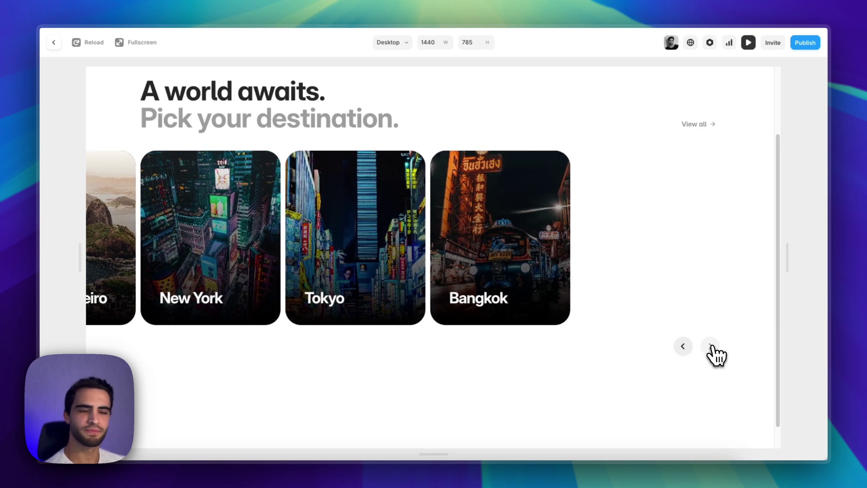
{"action": "left_click", "coordinate": [683, 346]}
{"action": "left_click", "coordinate": [683, 346]}
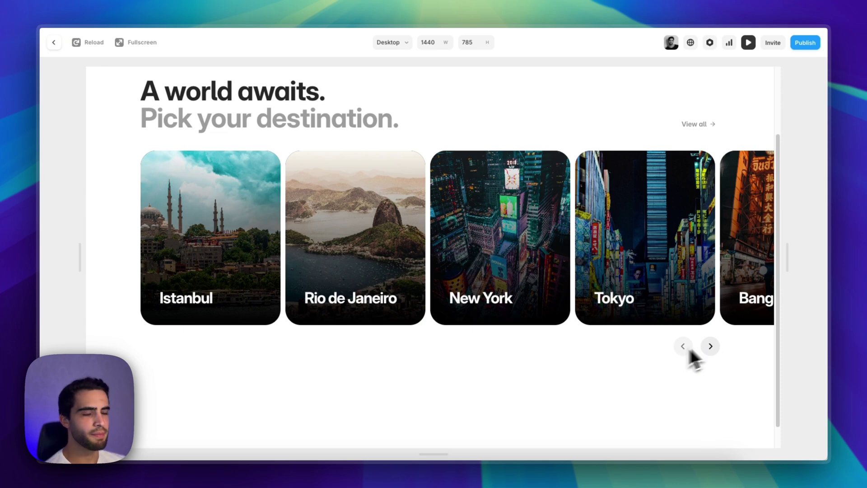
{"action": "left_click", "coordinate": [711, 346]}
{"action": "left_click", "coordinate": [683, 346]}
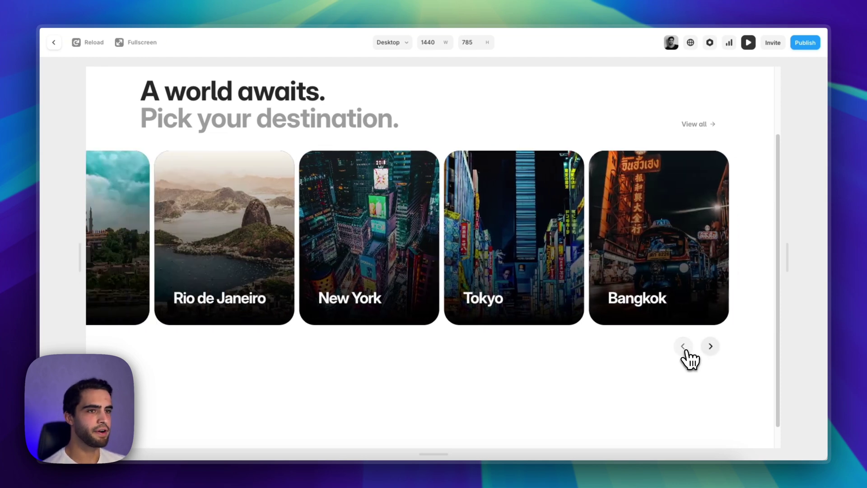
- Return to the Carousel component and set the Step 1 spring transition to a time of 0.6 s and a bounce of 0.1
{"action": "left_click", "coordinate": [54, 43]}
{"action": "double_click", "coordinate": [424, 284]}
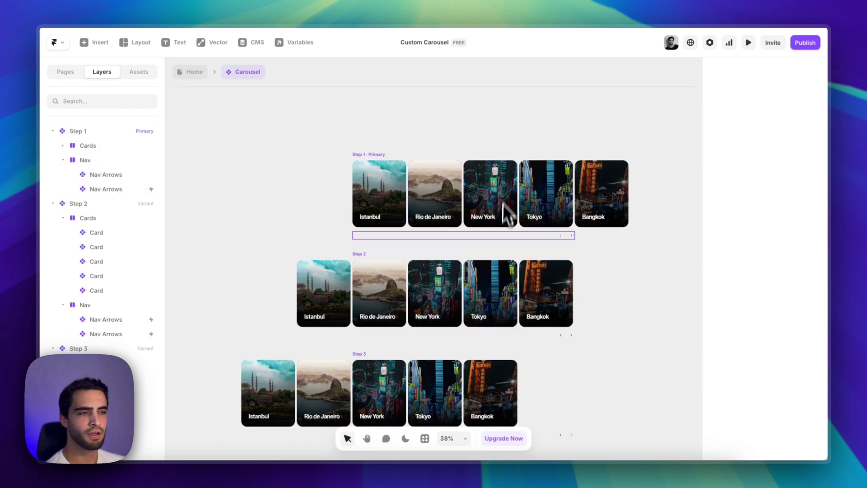
{"action": "scroll", "coordinate": [320, 155], "scroll_direction": "down", "scroll_amount": 1}
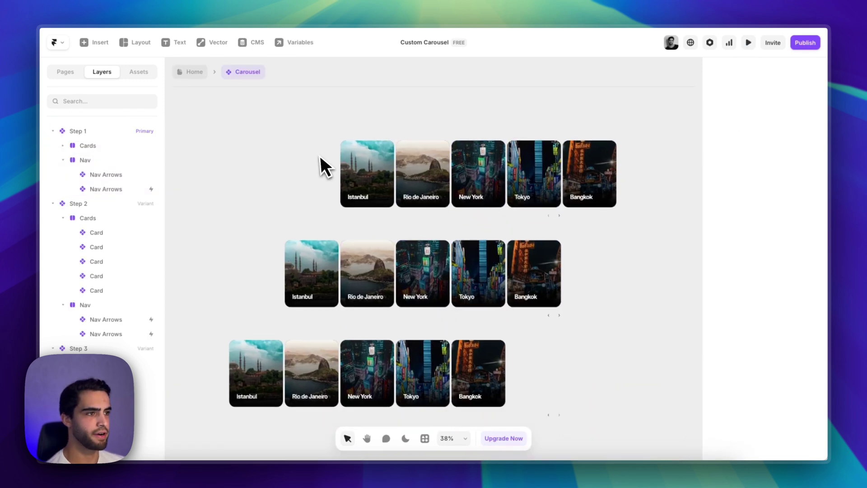
{"action": "left_click", "coordinate": [346, 134]}
{"action": "left_click", "coordinate": [786, 241]}
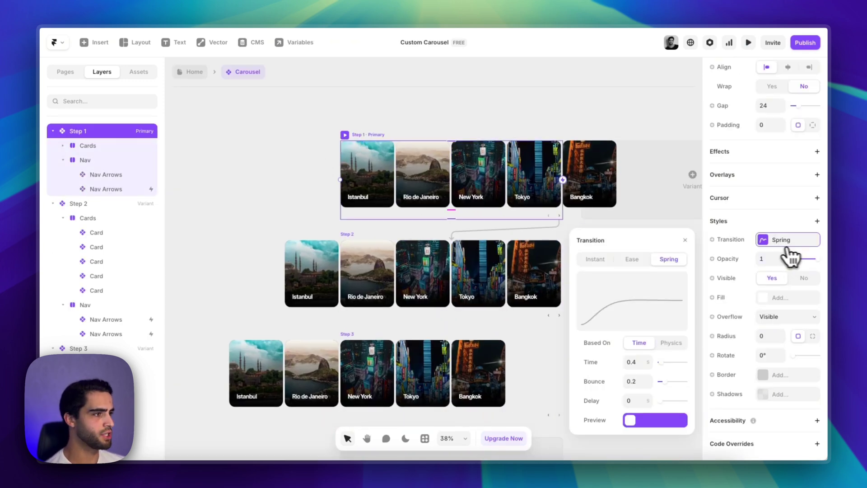
{"action": "left_click", "coordinate": [648, 359]}
{"action": "left_click", "coordinate": [648, 359]}
{"action": "left_click", "coordinate": [648, 385]}
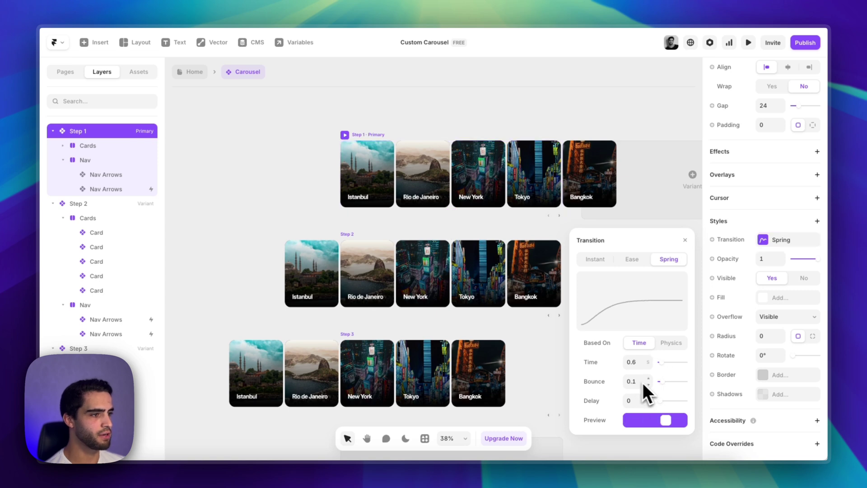
{"action": "left_click", "coordinate": [436, 229]}
- Place the Nav component from the project assets below the cards in Step 1
{"action": "scroll", "coordinate": [457, 242], "scroll_direction": "up", "scroll_amount": 5}
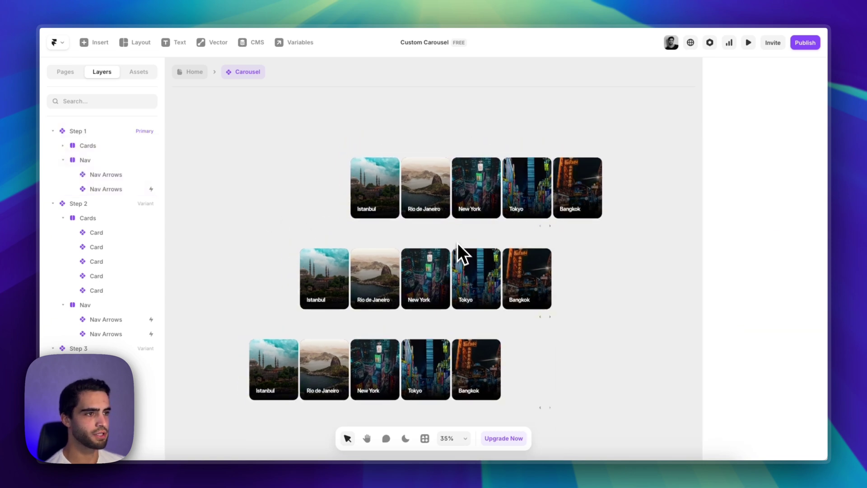
{"action": "scroll", "coordinate": [457, 245], "scroll_direction": "up", "scroll_amount": 3}
{"action": "left_click", "coordinate": [139, 72]}
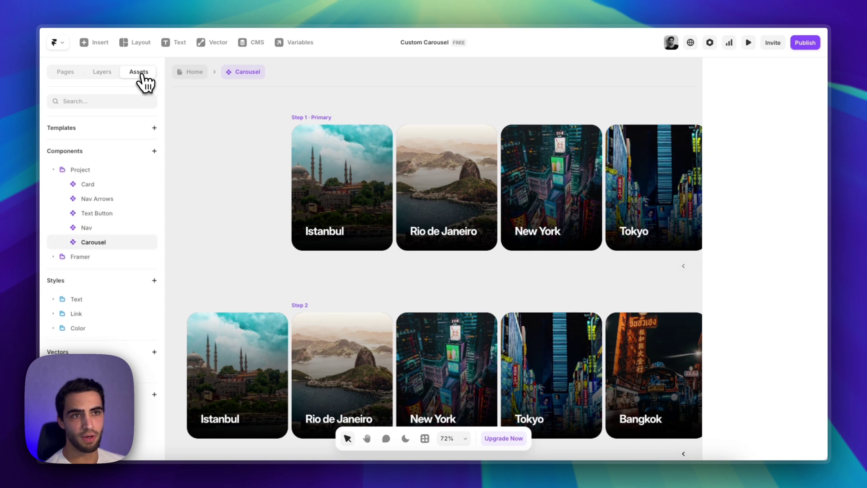
{"action": "left_click_drag", "start_coordinate": [100, 230], "coordinate": [340, 260]}
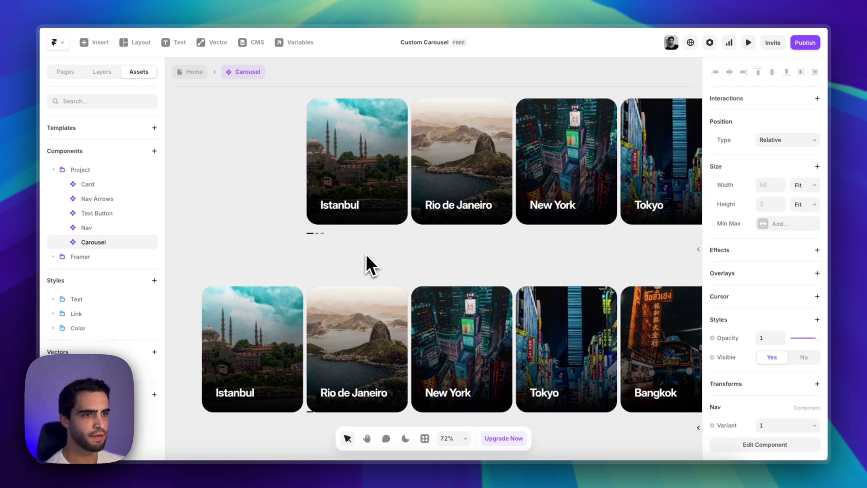
{"action": "scroll", "coordinate": [336, 245], "scroll_direction": "up", "scroll_amount": 8}
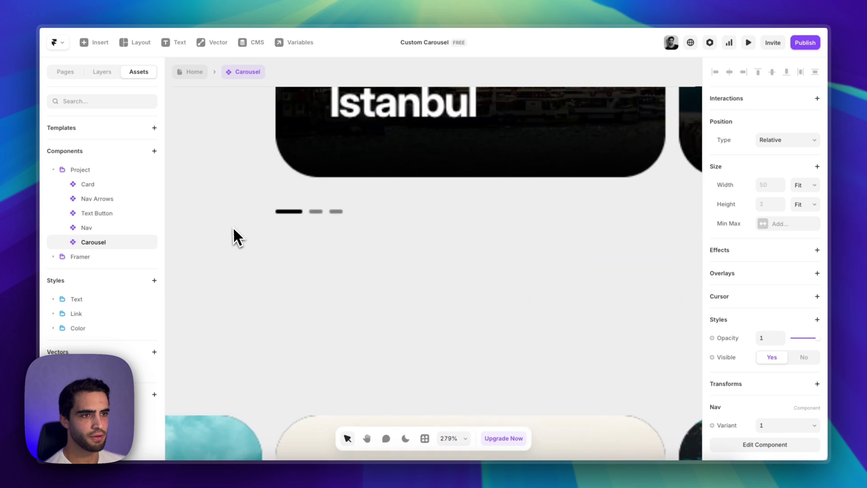
- Examine variants 1, 2 and 3 of the Nav component, then return to the Carousel
{"action": "double_click", "coordinate": [306, 213]}
{"action": "scroll", "coordinate": [444, 262], "scroll_direction": "up", "scroll_amount": 5}
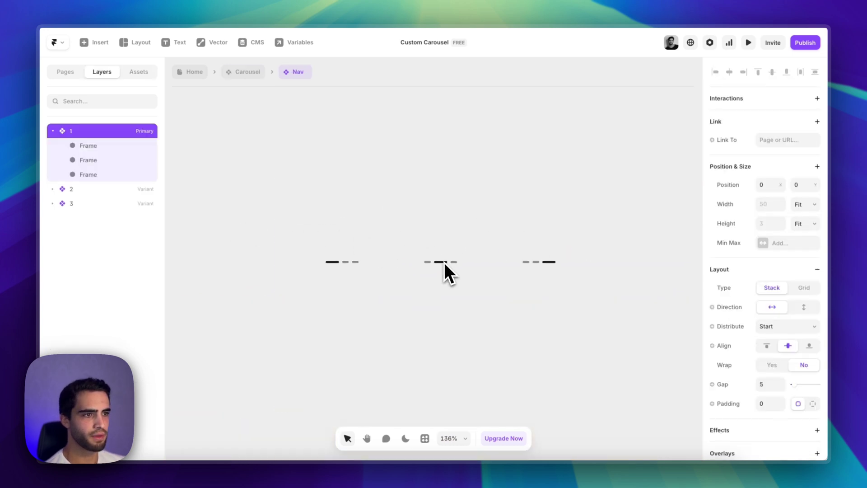
{"action": "left_click_drag", "start_coordinate": [239, 238], "coordinate": [327, 279]}
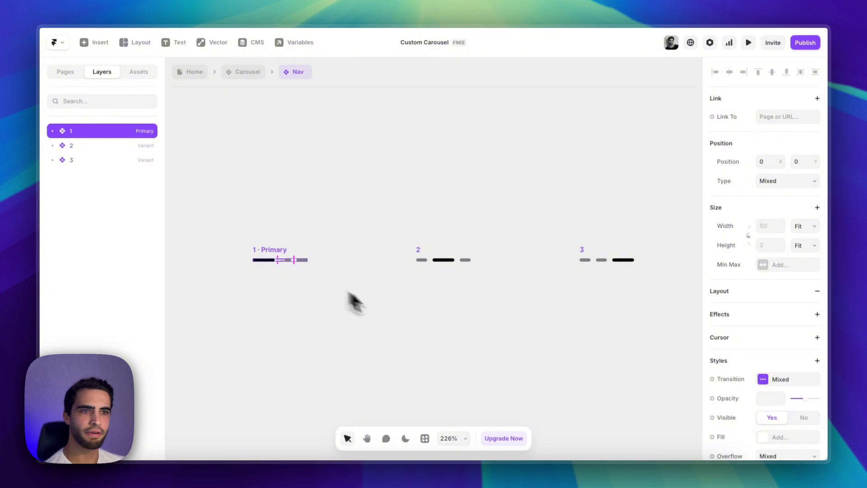
{"action": "left_click_drag", "start_coordinate": [394, 230], "coordinate": [524, 303]}
{"action": "left_click_drag", "start_coordinate": [571, 241], "coordinate": [662, 313]}
{"action": "left_click", "coordinate": [662, 313]}
{"action": "scroll", "coordinate": [536, 300], "scroll_direction": "down", "scroll_amount": 3}
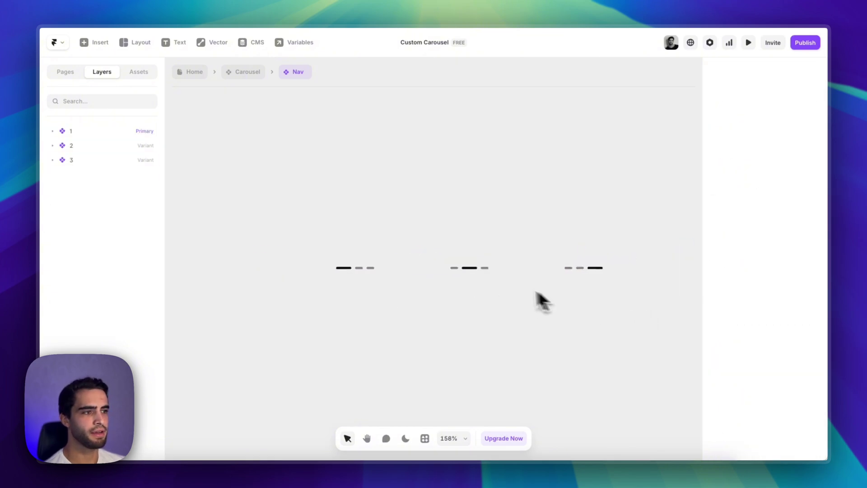
{"action": "left_click", "coordinate": [238, 76]}
- Wrap the Nav indicator and the nav arrows stack in Step 1 in a new stack with horizontal direction
{"action": "scroll", "coordinate": [350, 254], "scroll_direction": "down", "scroll_amount": 5}
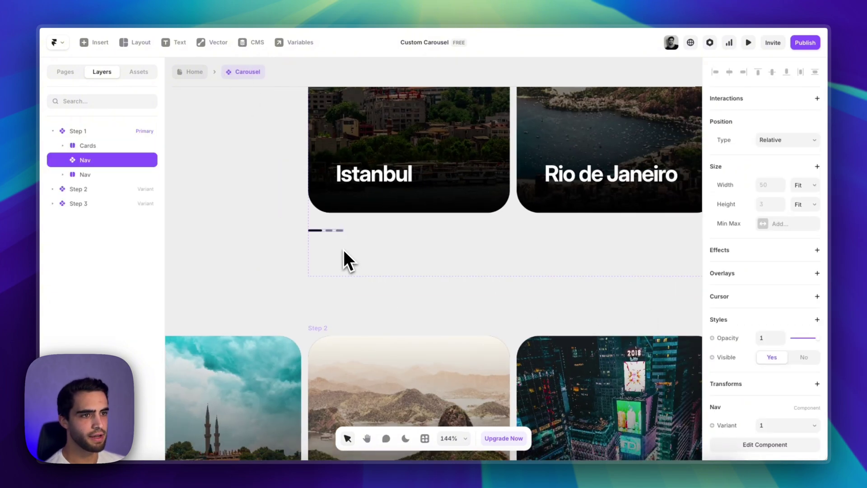
{"action": "scroll", "coordinate": [352, 275], "scroll_direction": "down", "scroll_amount": 5}
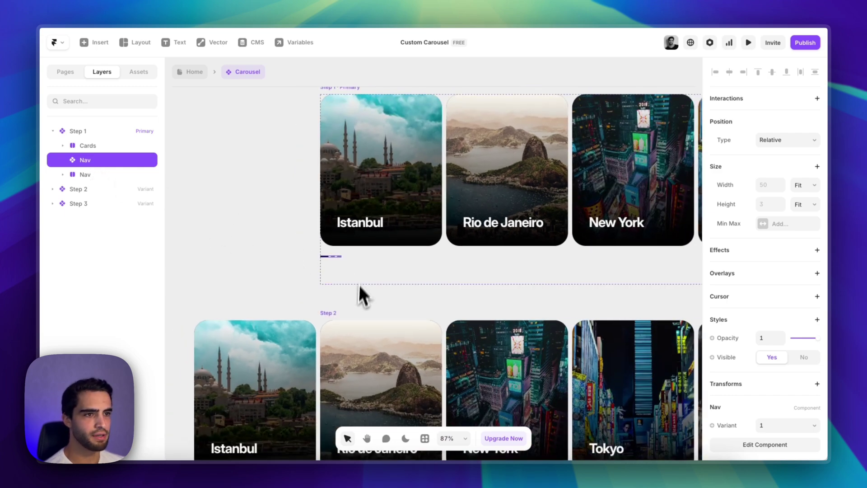
{"action": "left_click", "coordinate": [339, 272], "text": "shift"}
{"action": "right_click", "coordinate": [348, 273]}
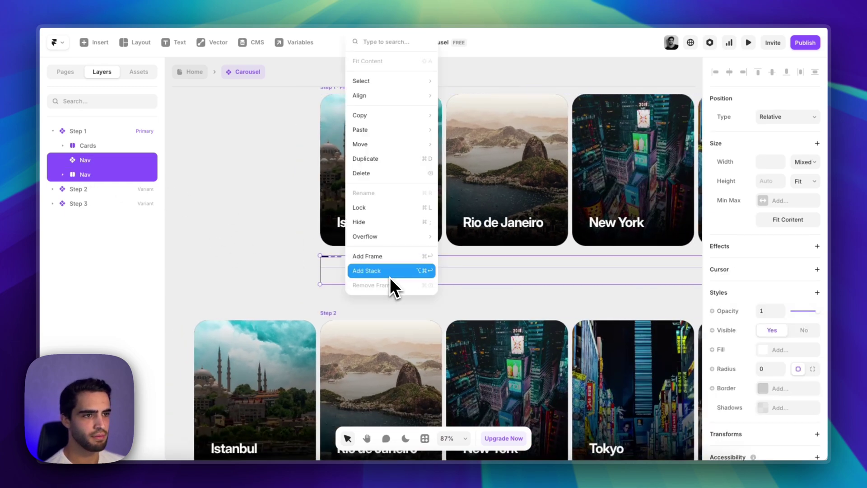
{"action": "left_click", "coordinate": [389, 276]}
{"action": "left_click", "coordinate": [771, 332]}
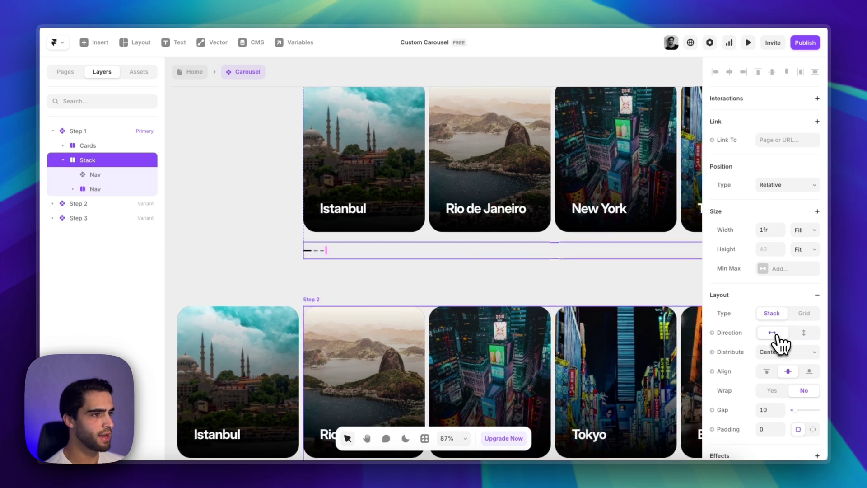
- Set the Nav step indicator below the cards in Step 2 to variant 2
{"action": "scroll", "coordinate": [368, 284], "scroll_direction": "down", "scroll_amount": 1}
{"action": "scroll", "coordinate": [366, 274], "scroll_direction": "down", "scroll_amount": 5}
{"action": "scroll", "coordinate": [424, 260], "scroll_direction": "up", "scroll_amount": 4}
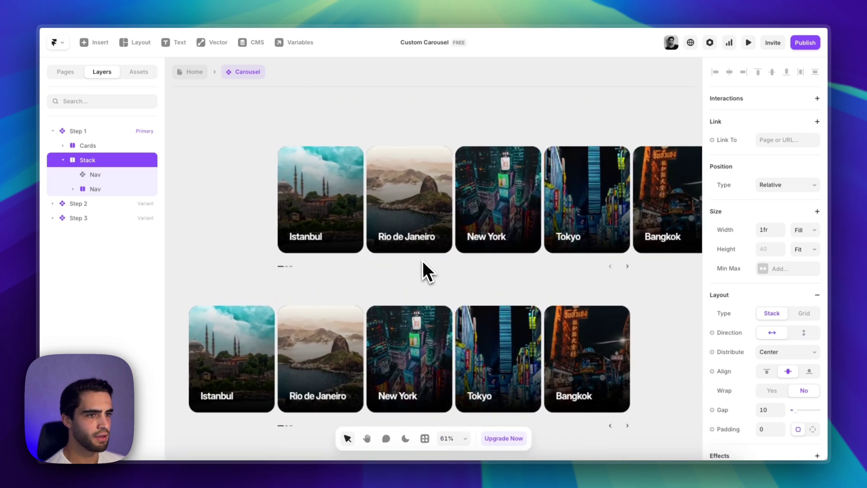
{"action": "scroll", "coordinate": [205, 210], "scroll_direction": "down", "scroll_amount": 1}
{"action": "left_click", "coordinate": [205, 209]}
{"action": "scroll", "coordinate": [311, 244], "scroll_direction": "up", "scroll_amount": 2}
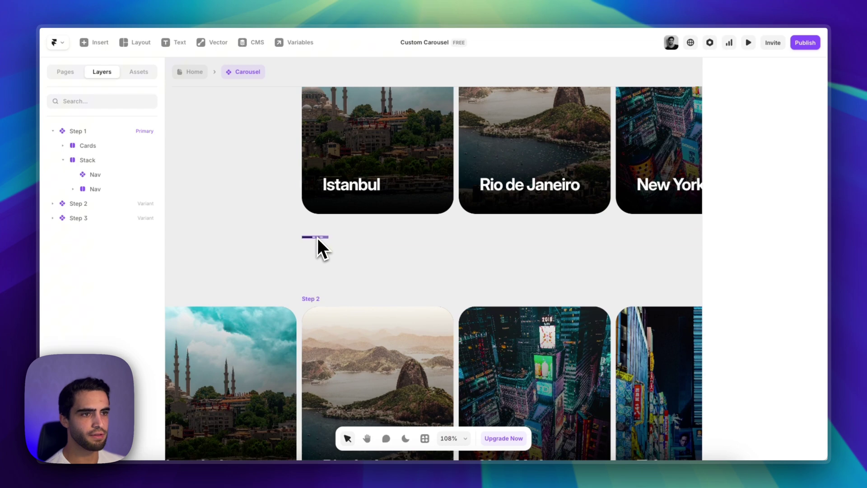
{"action": "scroll", "coordinate": [317, 238], "scroll_direction": "down", "scroll_amount": 4}
{"action": "scroll", "coordinate": [348, 247], "scroll_direction": "down", "scroll_amount": 3}
{"action": "scroll", "coordinate": [337, 208], "scroll_direction": "up", "scroll_amount": 5}
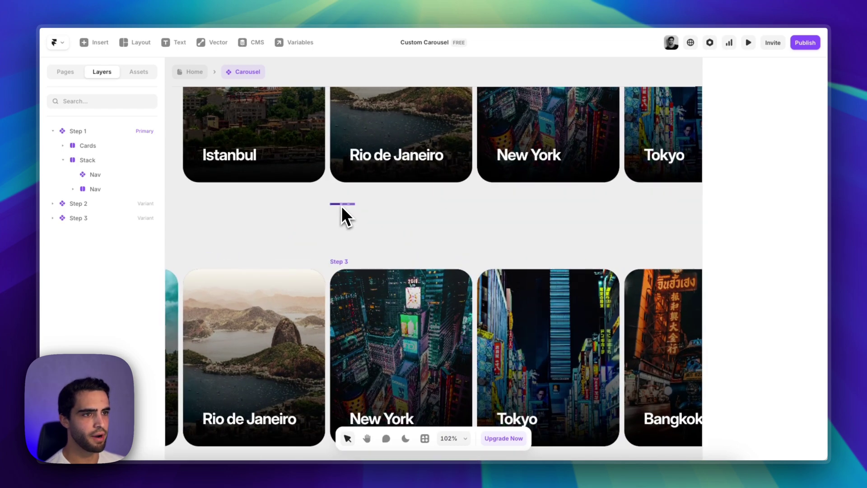
{"action": "left_click", "coordinate": [341, 205]}
{"action": "scroll", "coordinate": [744, 361], "scroll_direction": "down", "scroll_amount": 1}
{"action": "left_click", "coordinate": [778, 398]}
{"action": "left_click", "coordinate": [775, 410]}
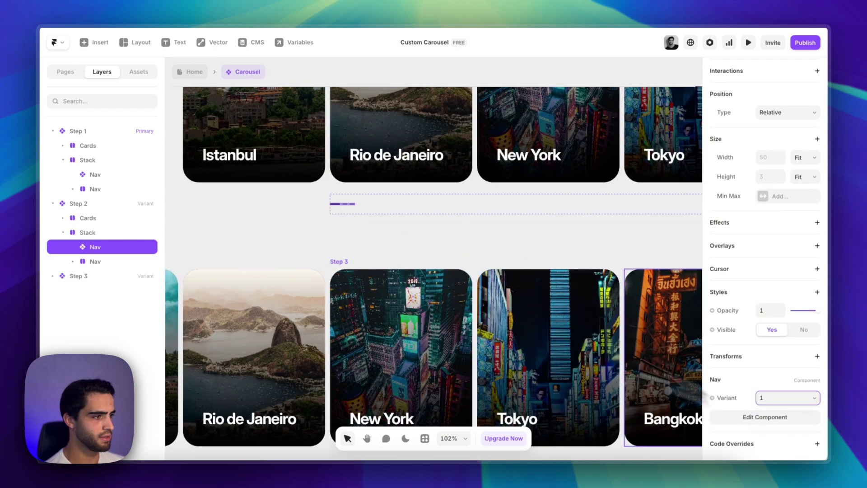
- Set the Nav step indicator below the cards in Step 3 to variant 3
{"action": "scroll", "coordinate": [389, 269], "scroll_direction": "down", "scroll_amount": 3}
{"action": "left_click", "coordinate": [343, 359]}
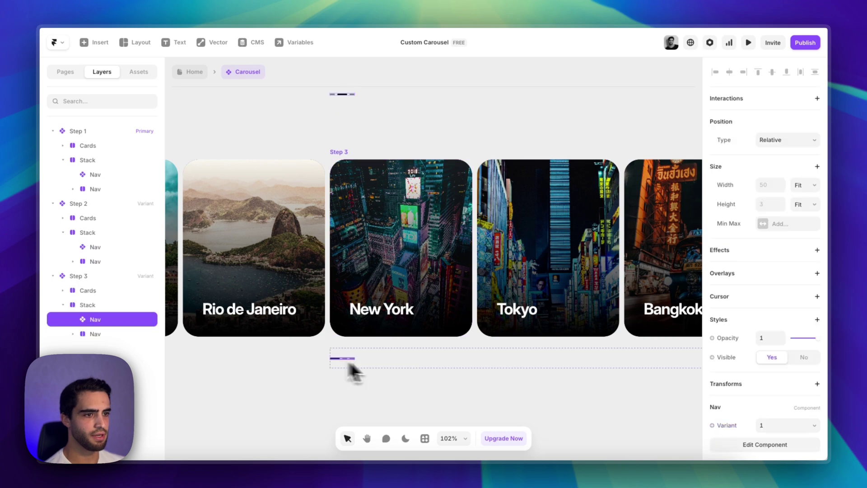
{"action": "left_click", "coordinate": [787, 398]}
{"action": "left_click", "coordinate": [777, 410]}
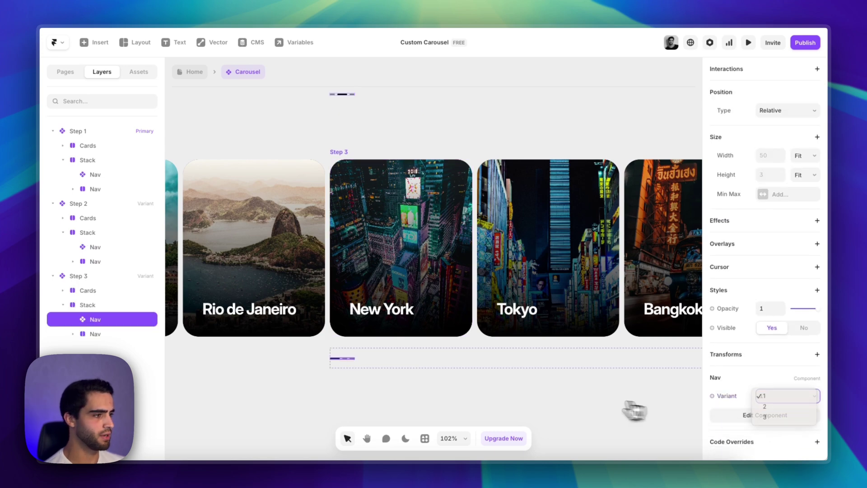
- Return to the Home page, check the carousel's step indicator in the preview, and leave the preview
{"action": "scroll", "coordinate": [441, 371], "scroll_direction": "down", "scroll_amount": 5}
{"action": "left_click", "coordinate": [200, 74]}
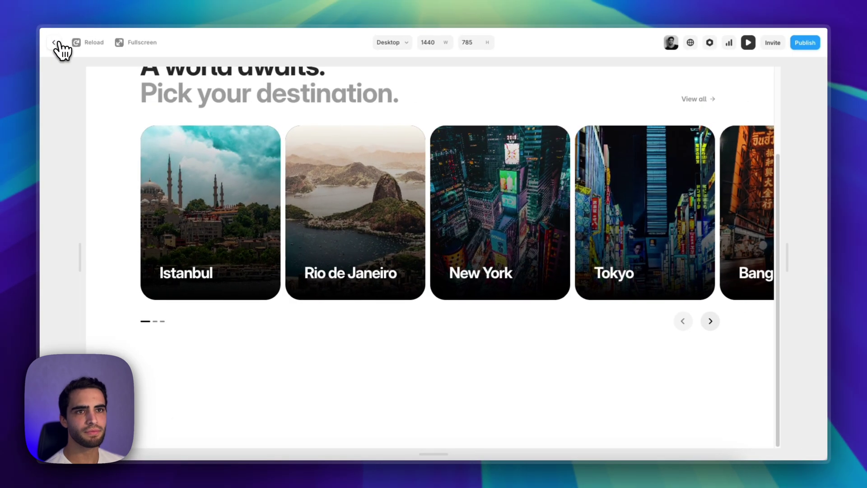
{"action": "left_click", "coordinate": [57, 45]}
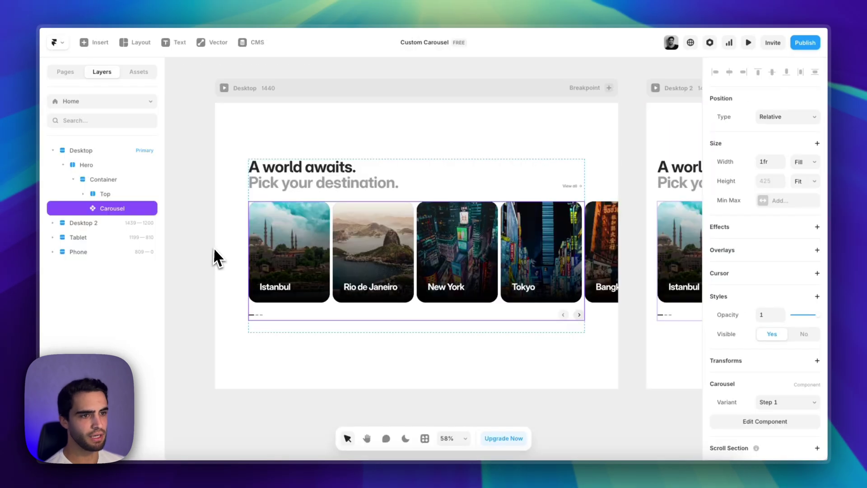
- Open the Carousel component and examine its Step 1, Step 2 and Step 3 variants
{"action": "double_click", "coordinate": [372, 262]}
{"action": "scroll", "coordinate": [372, 261], "scroll_direction": "down", "scroll_amount": 5}
{"action": "scroll", "coordinate": [357, 215], "scroll_direction": "down", "scroll_amount": 3}
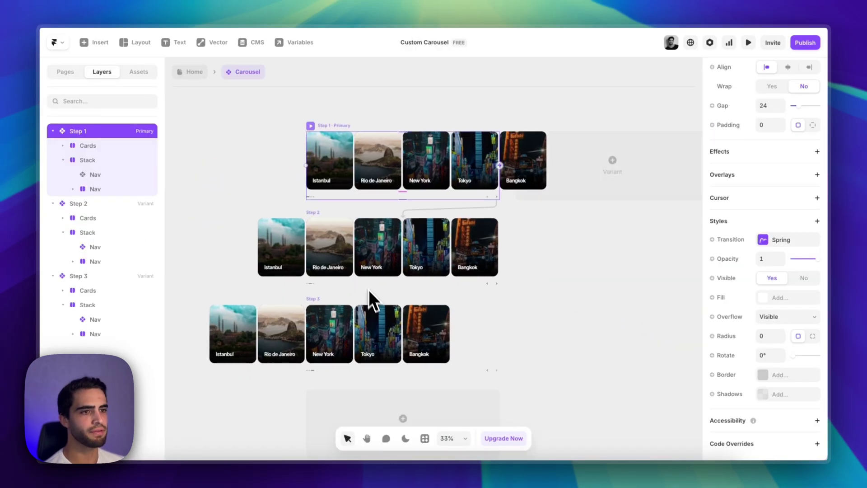
{"action": "scroll", "coordinate": [368, 289], "scroll_direction": "up", "scroll_amount": 2}
{"action": "scroll", "coordinate": [413, 227], "scroll_direction": "up", "scroll_amount": 3}
{"action": "scroll", "coordinate": [422, 246], "scroll_direction": "up", "scroll_amount": 1}
{"action": "scroll", "coordinate": [429, 266], "scroll_direction": "down", "scroll_amount": 3}
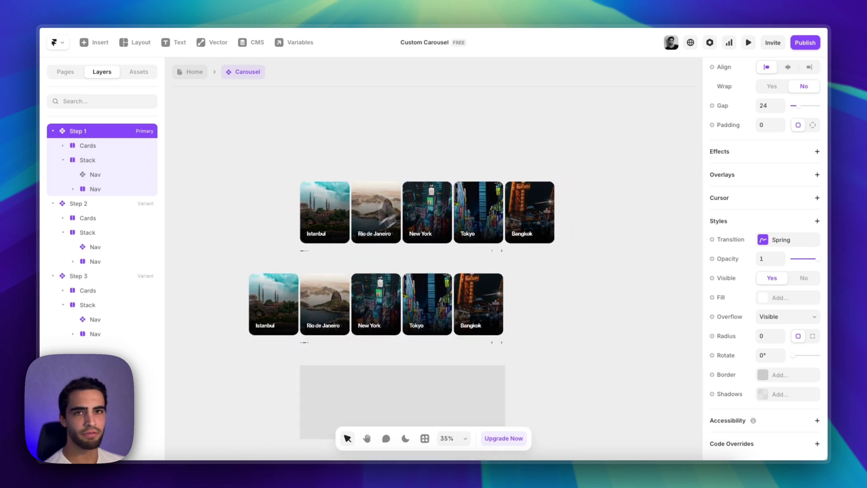
{"action": "left_click", "coordinate": [253, 173]}
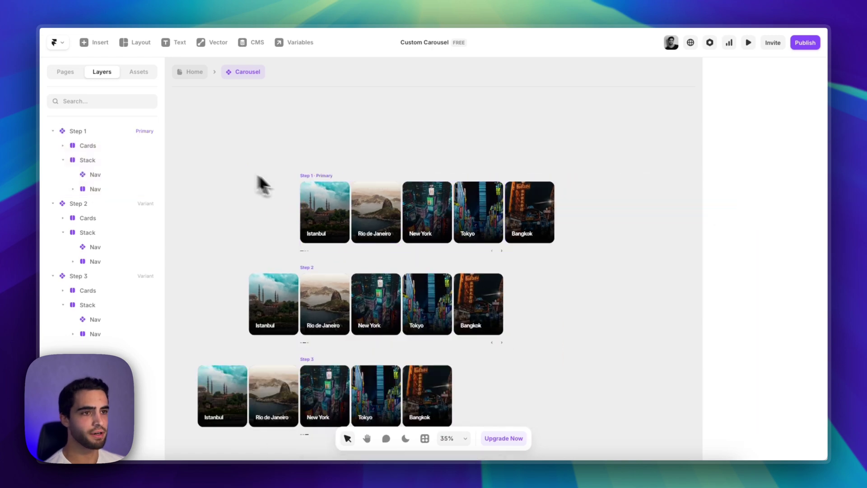
- Return to the Home page and compare how the carousel fits the Desktop 2, Tablet and Phone breakpoints
{"action": "left_click", "coordinate": [189, 73]}
{"action": "left_click", "coordinate": [201, 208]}
{"action": "scroll", "coordinate": [201, 206], "scroll_direction": "down", "scroll_amount": 3}
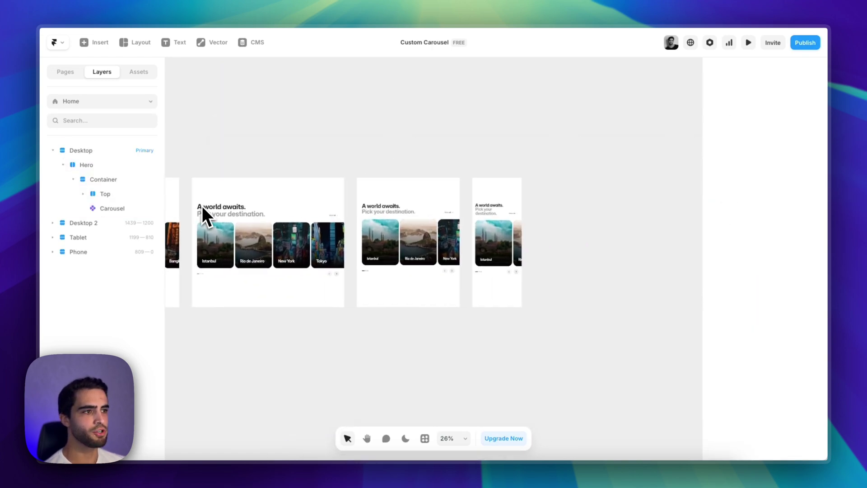
{"action": "scroll", "coordinate": [526, 222], "scroll_direction": "up", "scroll_amount": 6}
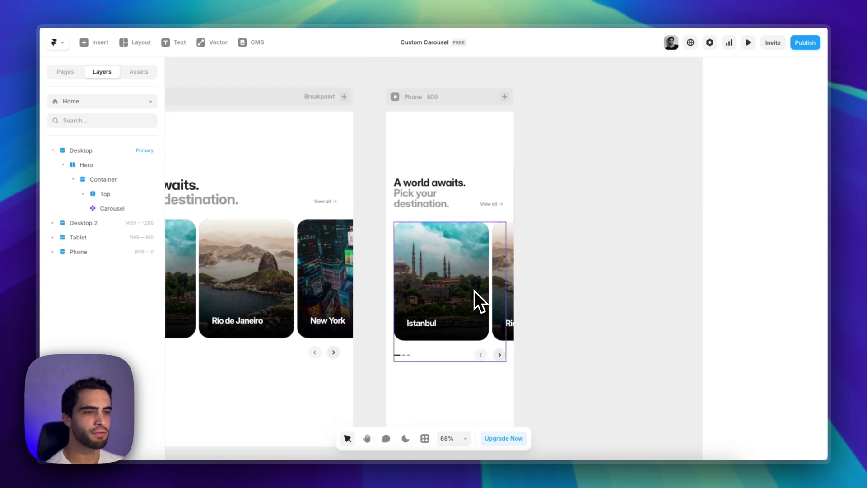
{"action": "scroll", "coordinate": [473, 291], "scroll_direction": "down", "scroll_amount": 3}
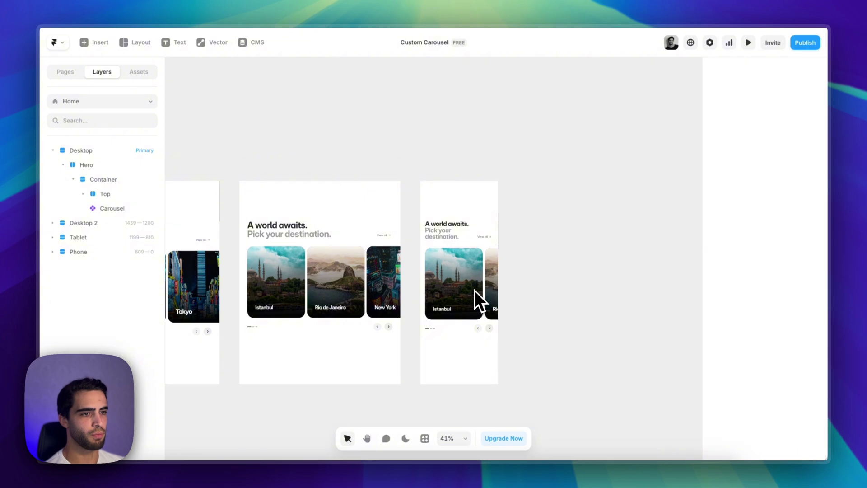
- Preview the Phone breakpoint, advance the carousel to its third step with the next arrow, and leave the preview
{"action": "left_click", "coordinate": [430, 166]}
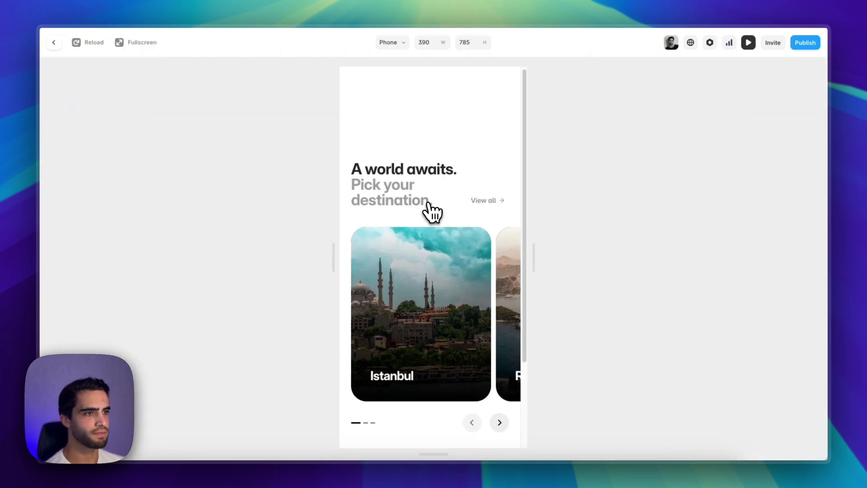
{"action": "scroll", "coordinate": [433, 217], "scroll_direction": "down", "scroll_amount": 3}
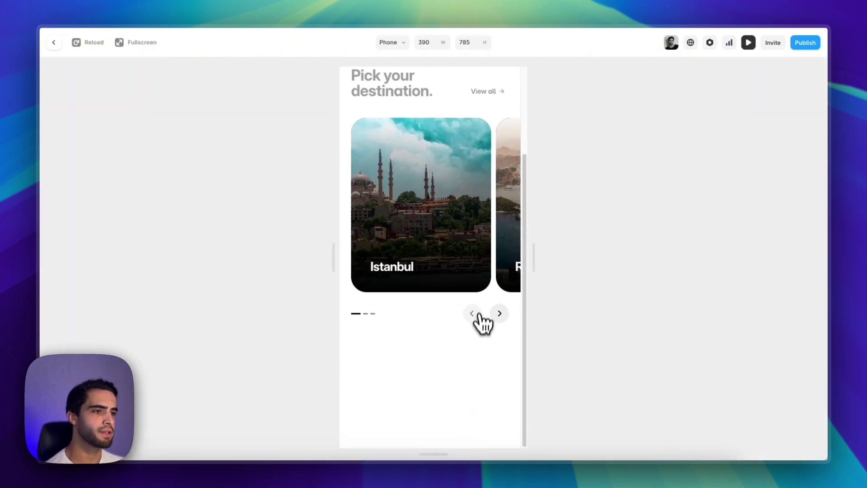
{"action": "scroll", "coordinate": [483, 321], "scroll_direction": "up", "scroll_amount": 2}
{"action": "left_click", "coordinate": [500, 341]}
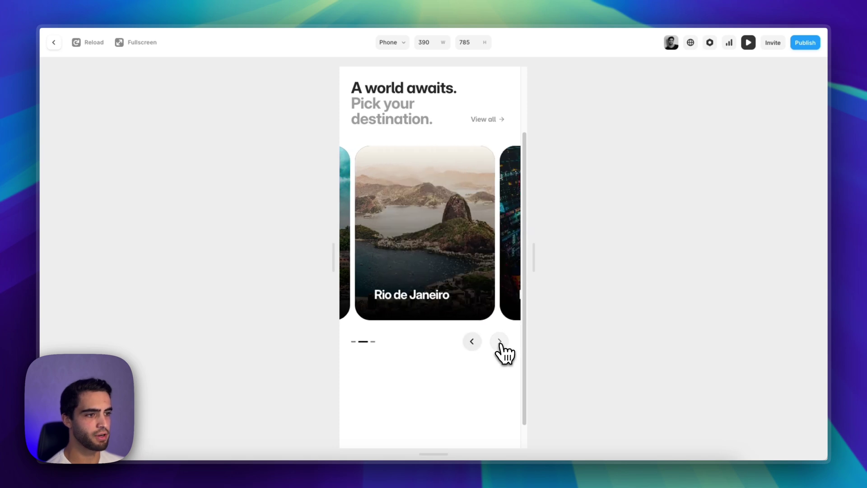
{"action": "left_click", "coordinate": [499, 342]}
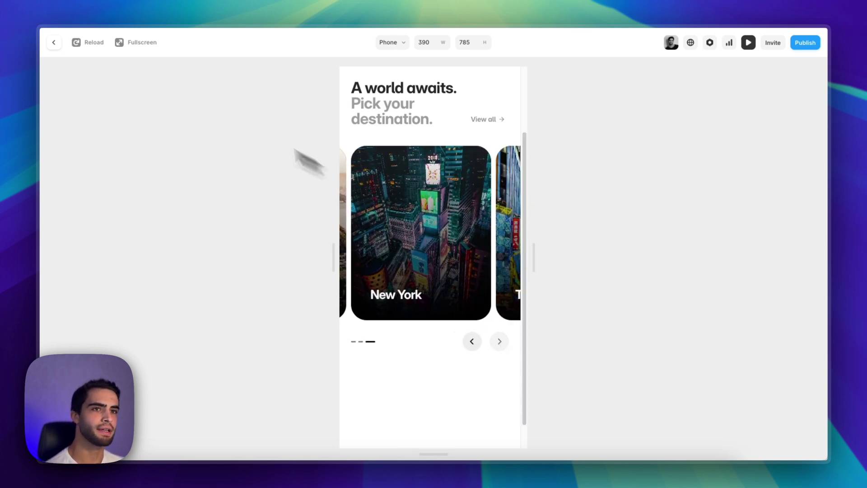
{"action": "left_click", "coordinate": [53, 42]}
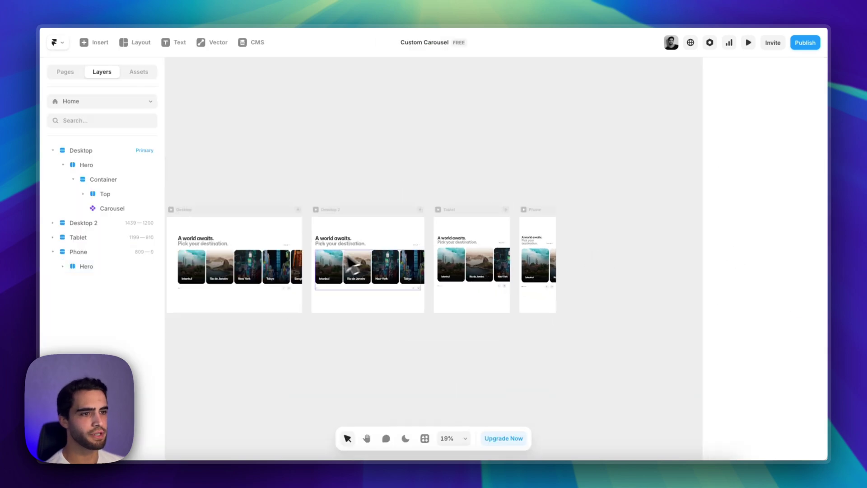
- Open the Carousel component, add a variant beside Step 1 and move it away to an X position of 1812
{"action": "double_click", "coordinate": [318, 267]}
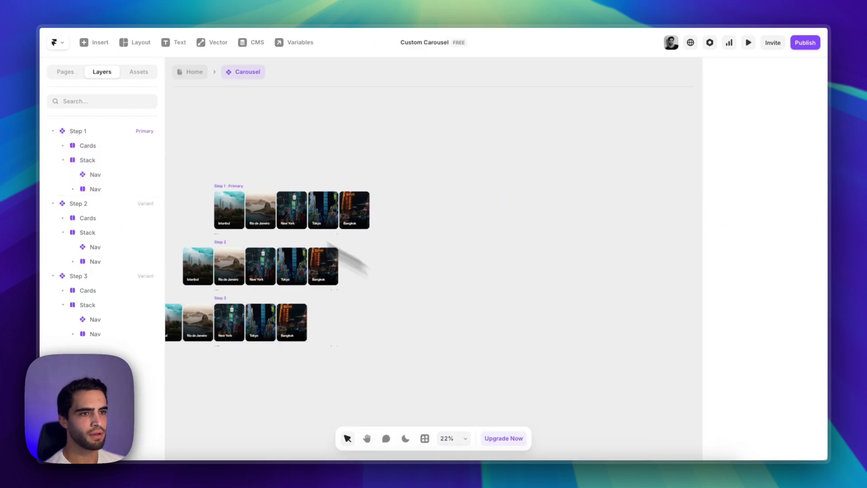
{"action": "left_click", "coordinate": [457, 237]}
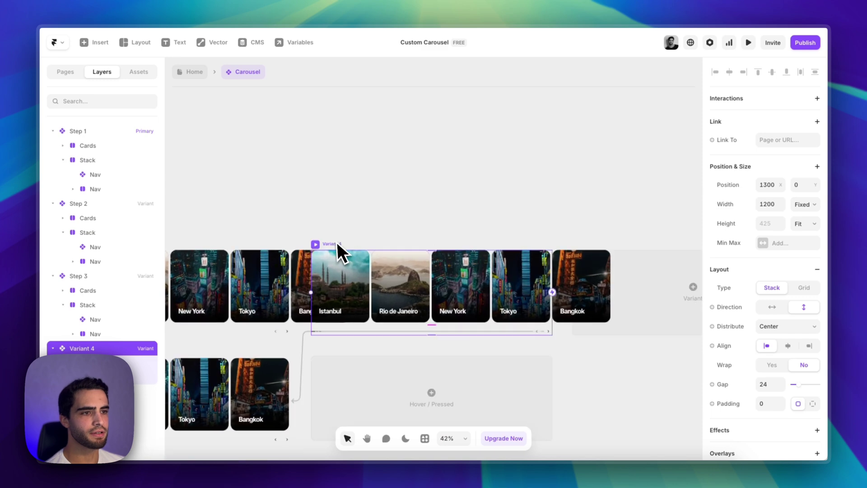
{"action": "left_click_drag", "start_coordinate": [337, 242], "coordinate": [438, 243]}
{"action": "scroll", "coordinate": [576, 341], "scroll_direction": "right", "scroll_amount": 3}
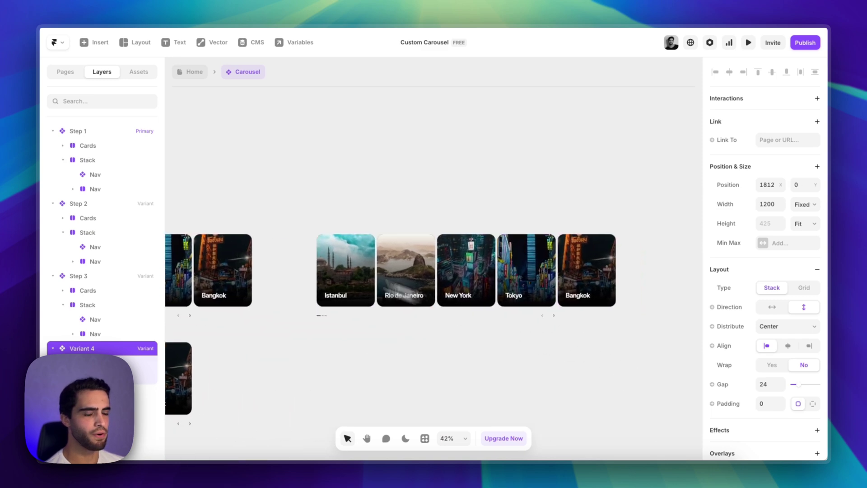
- Select all five destination cards in Variant 4 and scale them down together to a height of about 344
{"action": "scroll", "coordinate": [397, 282], "scroll_direction": "up", "scroll_amount": 1}
{"action": "left_click", "coordinate": [323, 246], "text": "super"}
{"action": "left_click", "coordinate": [403, 248], "text": "shift"}
{"action": "left_click", "coordinate": [464, 253], "text": "shift"}
{"action": "left_click", "coordinate": [535, 254], "text": "shift"}
{"action": "left_click", "coordinate": [591, 250], "text": "shift"}
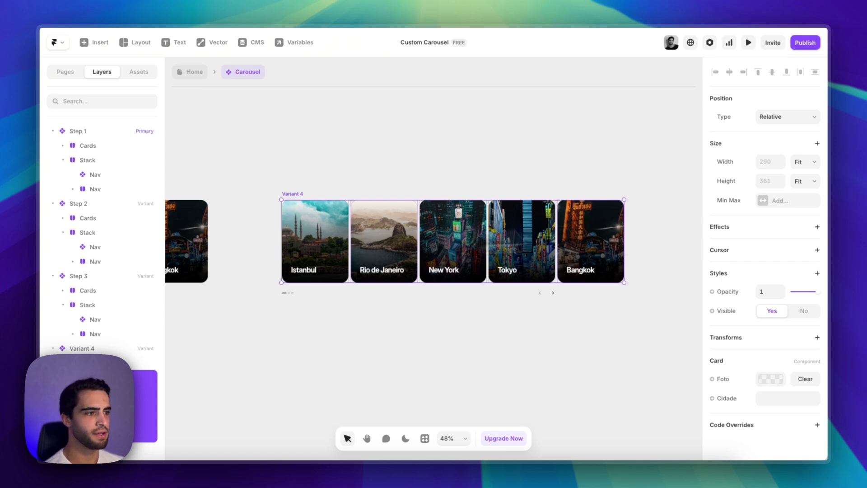
{"action": "left_click_drag", "start_coordinate": [623, 226], "coordinate": [608, 226]}
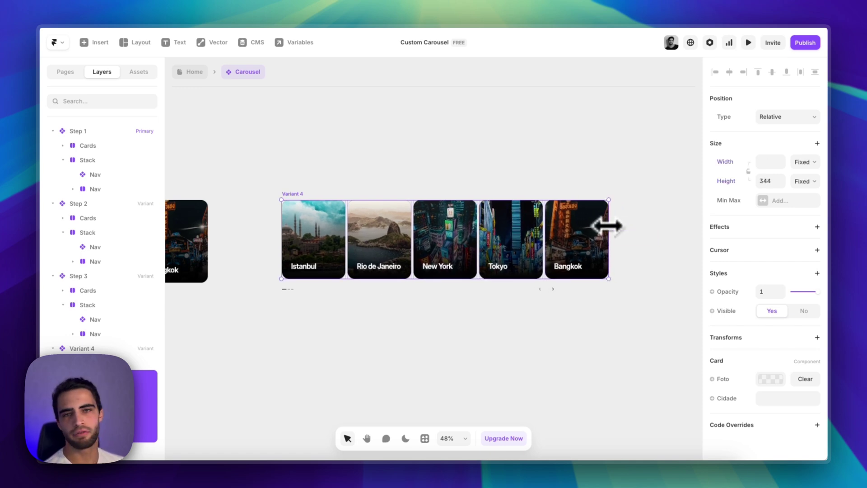
{"action": "left_click", "coordinate": [451, 329]}
- Add another variant based on Variant 4 and place it directly below Variant 4
{"action": "scroll", "coordinate": [495, 301], "scroll_direction": "down", "scroll_amount": 4}
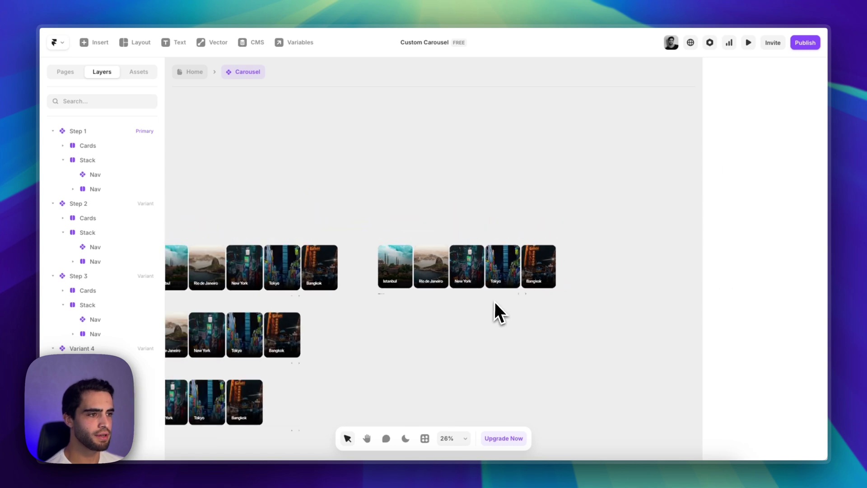
{"action": "scroll", "coordinate": [458, 320], "scroll_direction": "down", "scroll_amount": 2}
{"action": "left_click", "coordinate": [392, 191]}
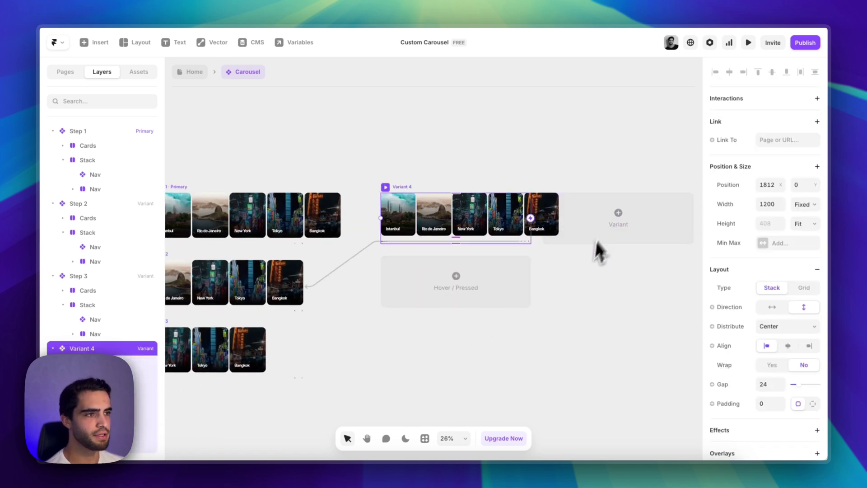
{"action": "scroll", "coordinate": [605, 280], "scroll_direction": "left", "scroll_amount": 2}
{"action": "left_click", "coordinate": [626, 215]}
{"action": "scroll", "coordinate": [532, 341], "scroll_direction": "right", "scroll_amount": 3}
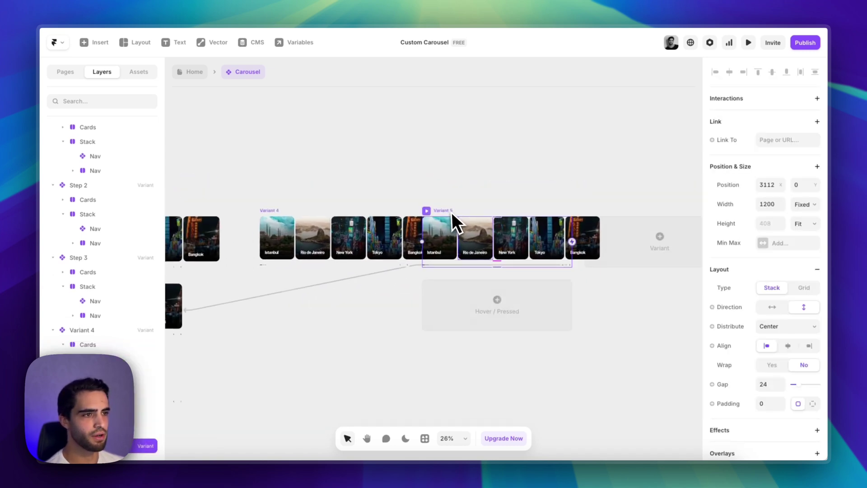
{"action": "left_click_drag", "start_coordinate": [451, 211], "coordinate": [279, 283]}
- Rename Variant 4 as "Mobile - Step 1"
{"action": "left_click", "coordinate": [269, 211]}
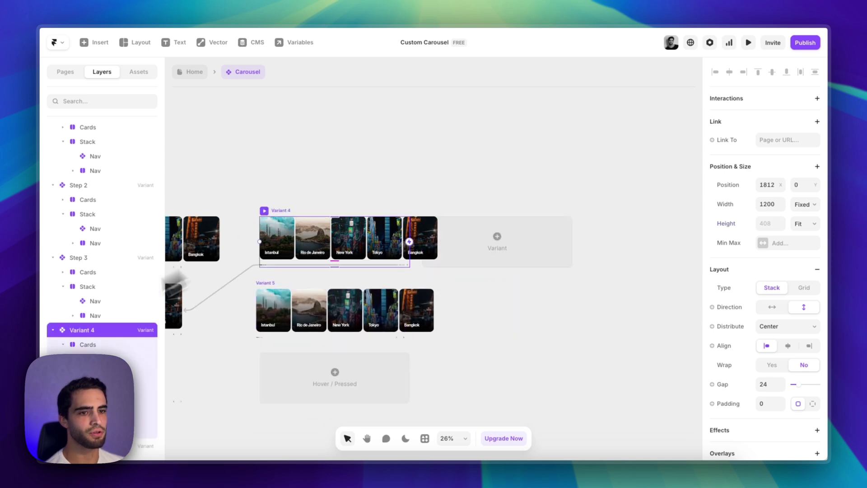
{"action": "double_click", "coordinate": [83, 302]}
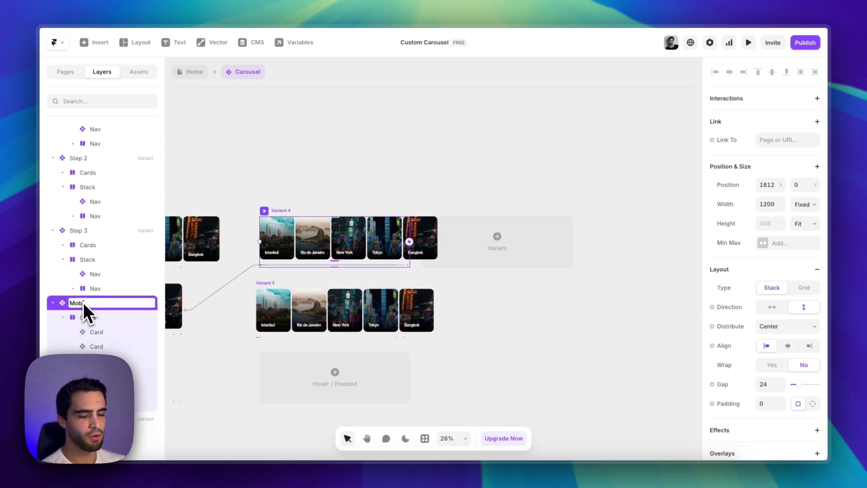
{"action": "type", "text": "Mobile - Step 1"}
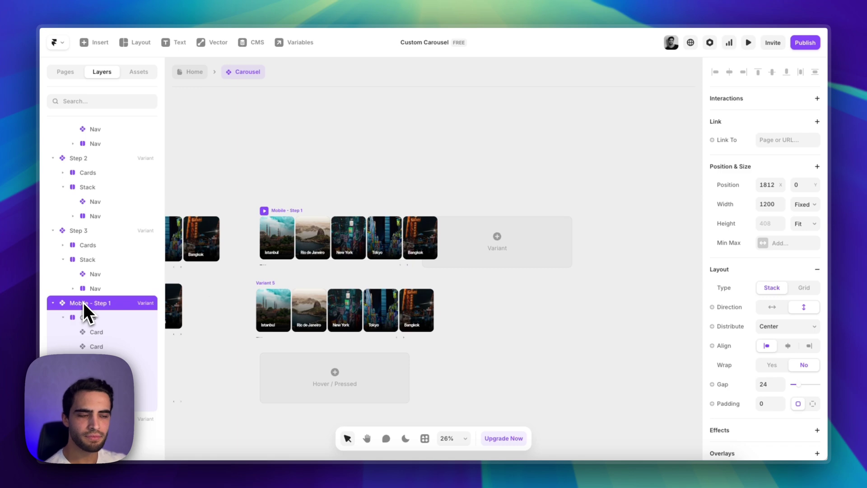
{"action": "key", "text": "Return"}
- Check the click interaction of the next arrow in Mobile - Step 1 and review the layout of all variants
{"action": "scroll", "coordinate": [495, 315], "scroll_direction": "up", "scroll_amount": 3}
{"action": "scroll", "coordinate": [501, 251], "scroll_direction": "up", "scroll_amount": 3}
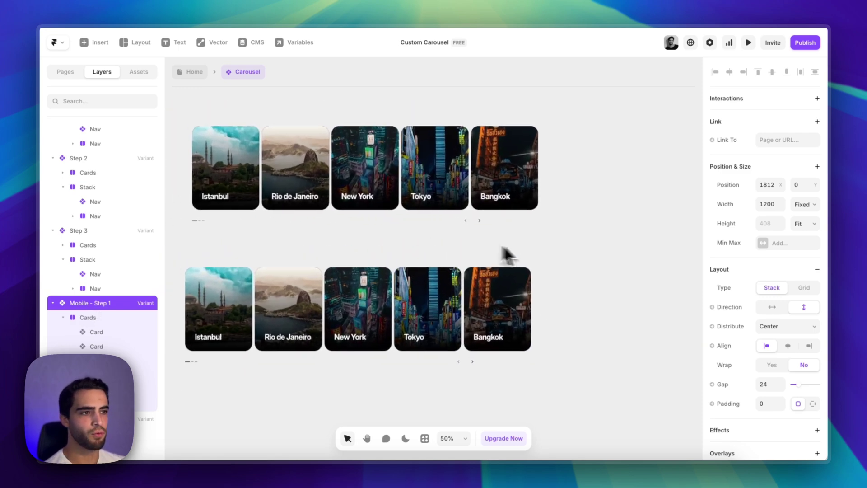
{"action": "left_click", "coordinate": [478, 223]}
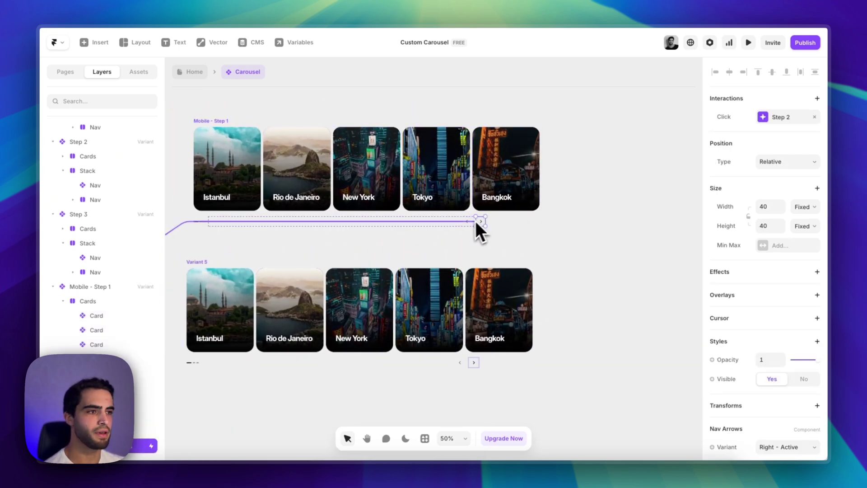
{"action": "scroll", "coordinate": [487, 242], "scroll_direction": "down", "scroll_amount": 3}
{"action": "left_click", "coordinate": [387, 333]}
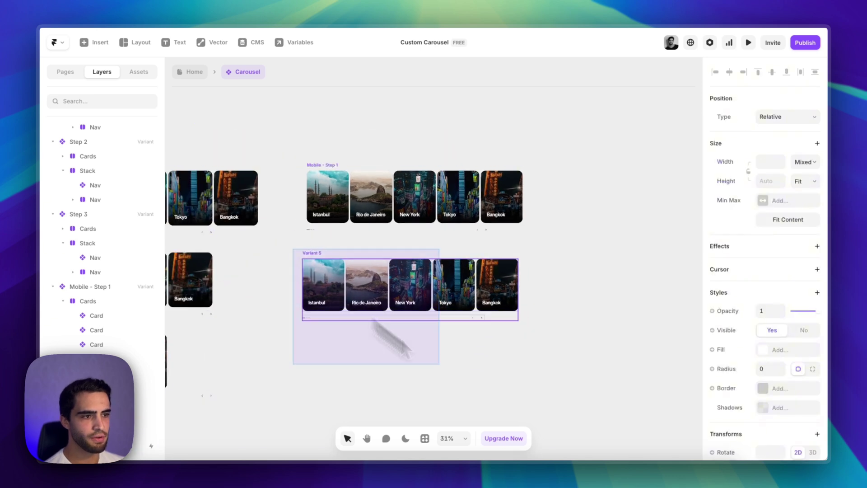
{"action": "left_click", "coordinate": [579, 370]}
{"action": "scroll", "coordinate": [435, 307], "scroll_direction": "down", "scroll_amount": 2}
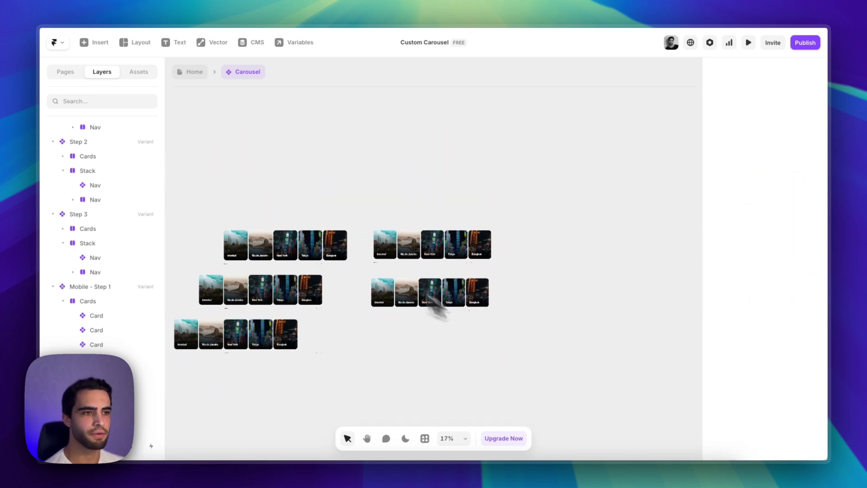
- Return to the Home page and examine the carousel in the Desktop breakpoint
{"action": "left_click", "coordinate": [203, 75]}
{"action": "scroll", "coordinate": [302, 280], "scroll_direction": "up", "scroll_amount": 5}
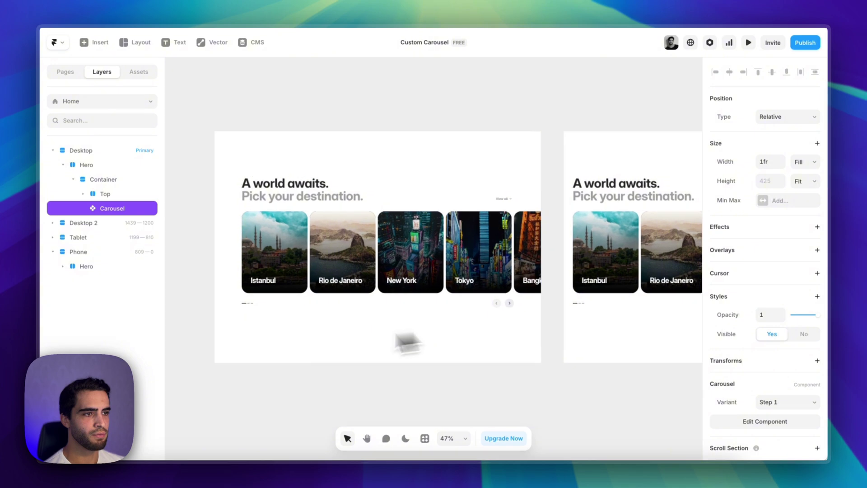
{"action": "left_click", "coordinate": [254, 339]}
{"action": "left_click", "coordinate": [361, 263]}
{"action": "scroll", "coordinate": [243, 318], "scroll_direction": "left", "scroll_amount": 1}
{"action": "left_click", "coordinate": [230, 321]}
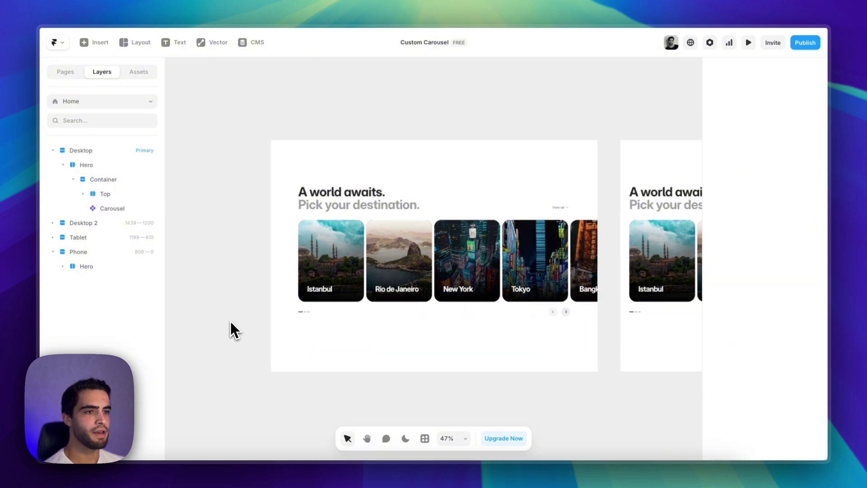
{"action": "scroll", "coordinate": [230, 321], "scroll_direction": "right", "scroll_amount": 1}
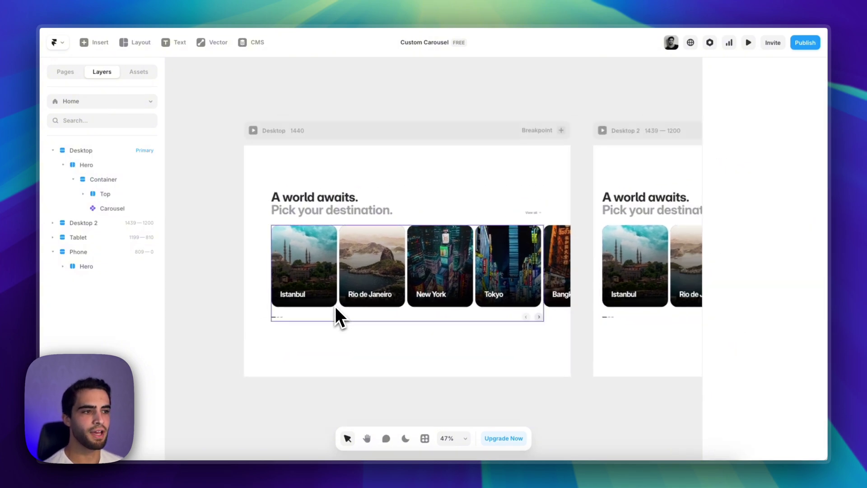